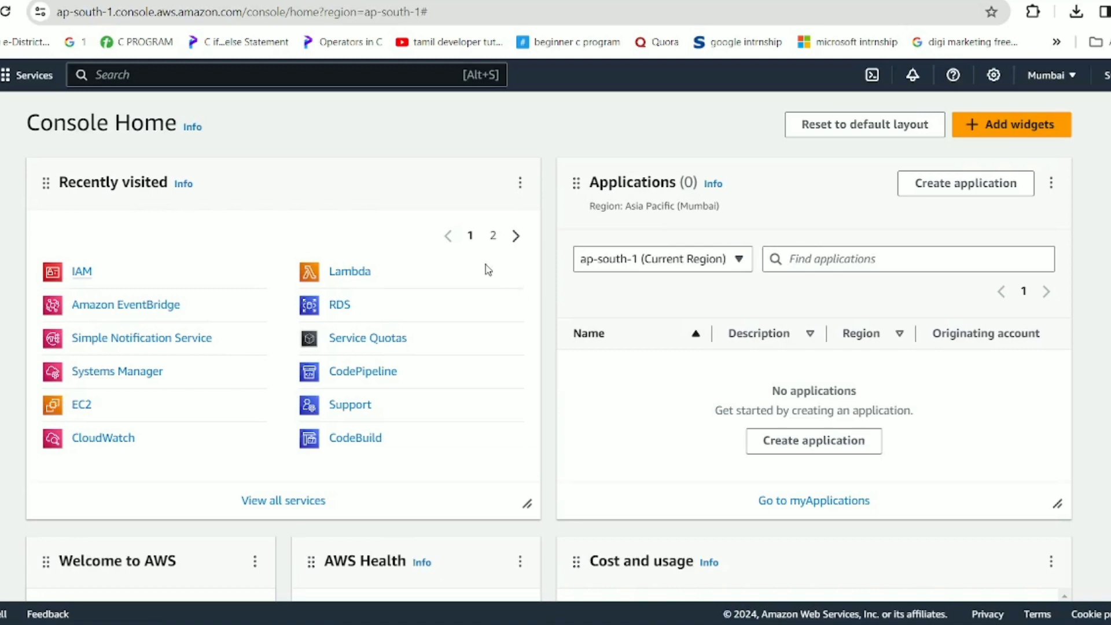
# Search the console for codecommit and open the CodeCommit Repositories page.
pyautogui.click(335, 73)
pyautogui.write('co')
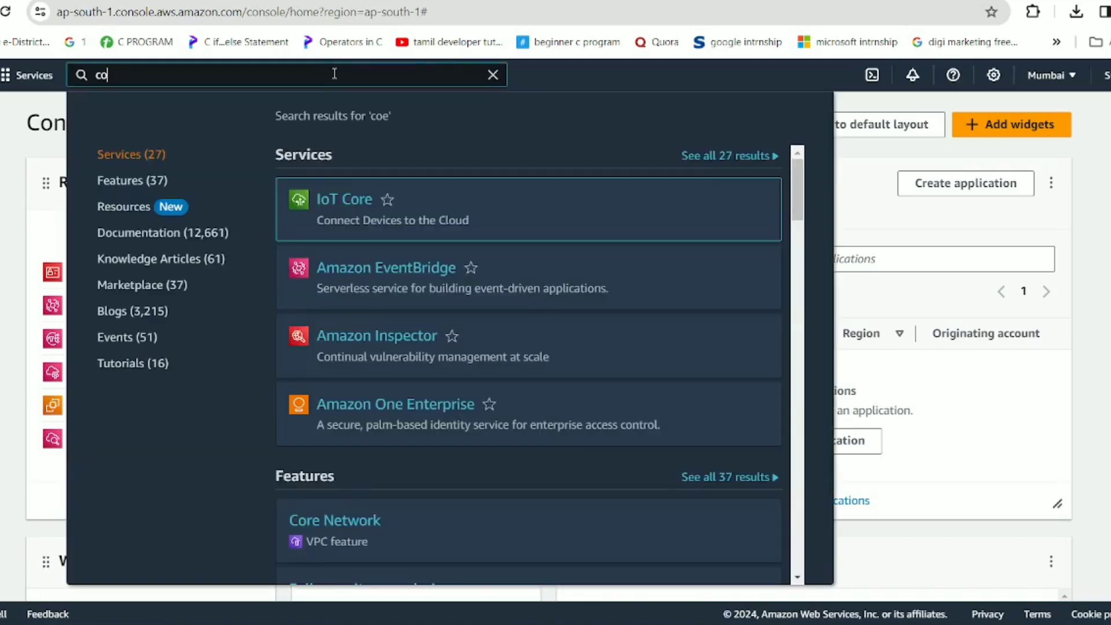
pyautogui.write('edecommit')
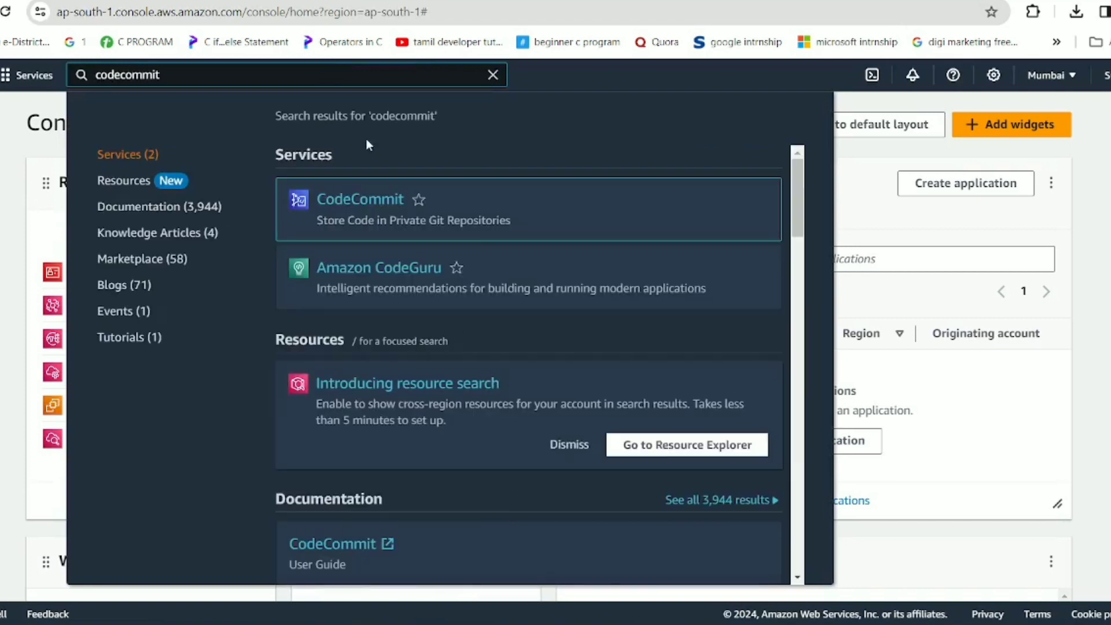
pyautogui.click(359, 200)
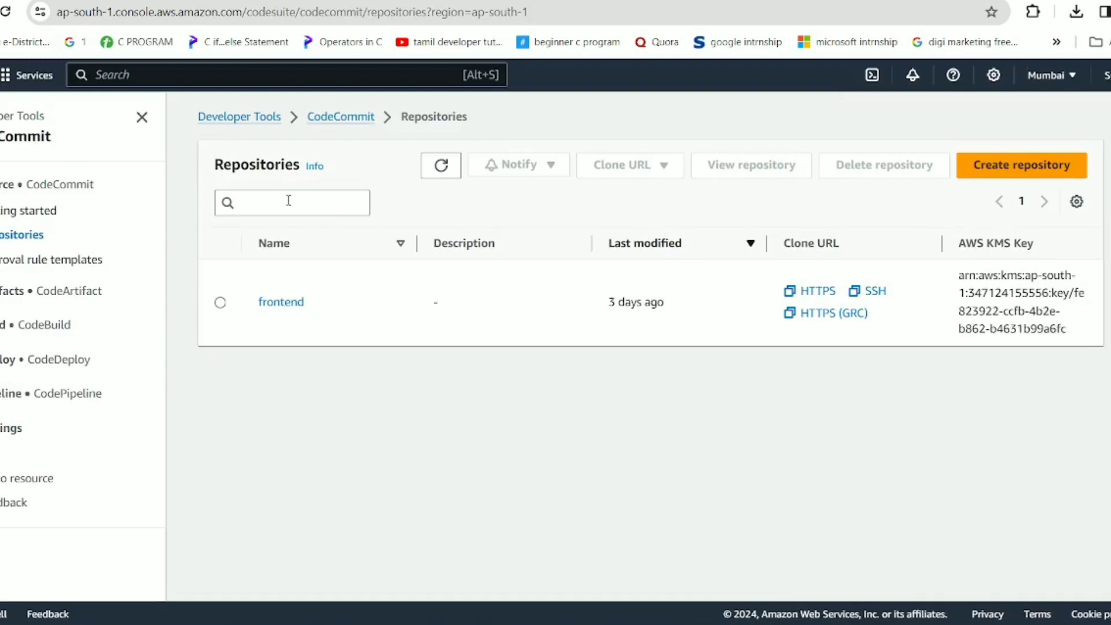
# Create a new empty CodeCommit repository named demo.
pyautogui.click(1018, 178)
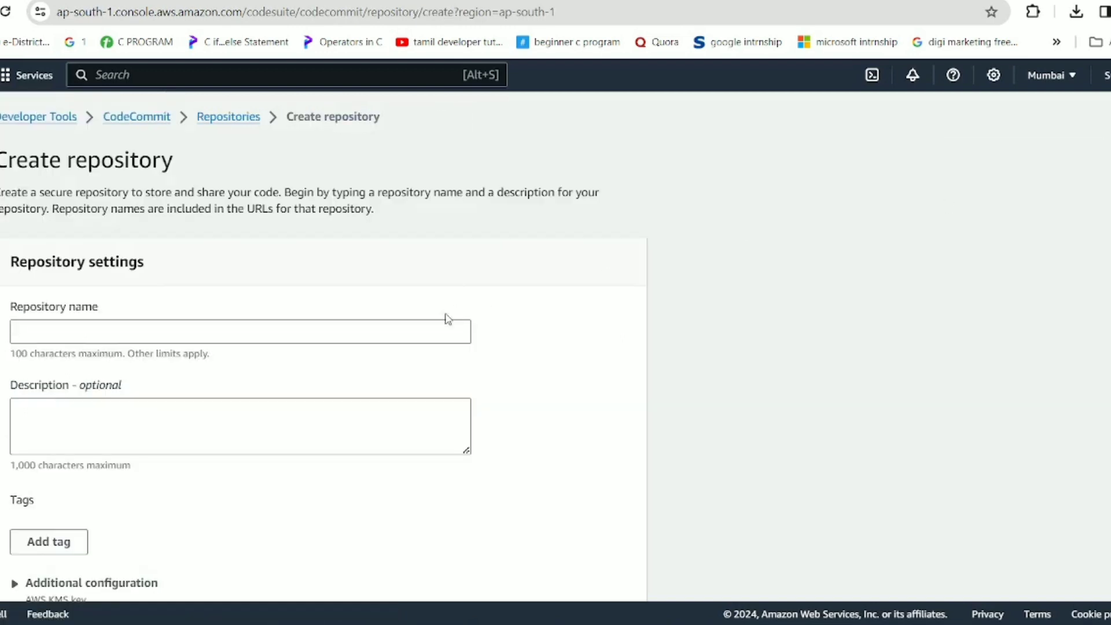
pyautogui.click(403, 333)
pyautogui.write('demo')
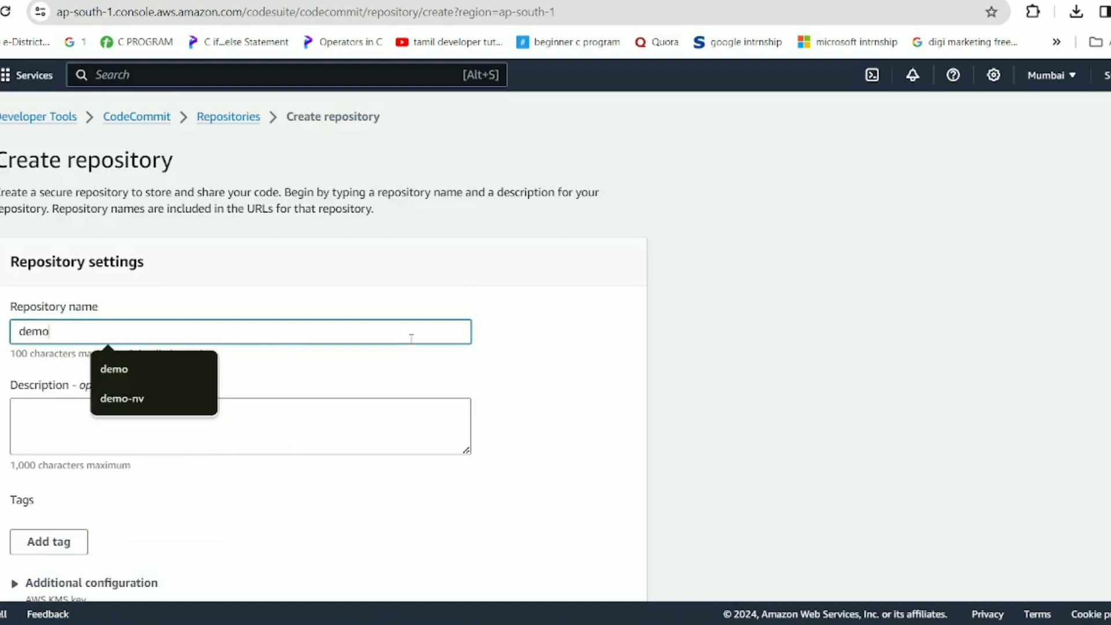
pyautogui.click(396, 408)
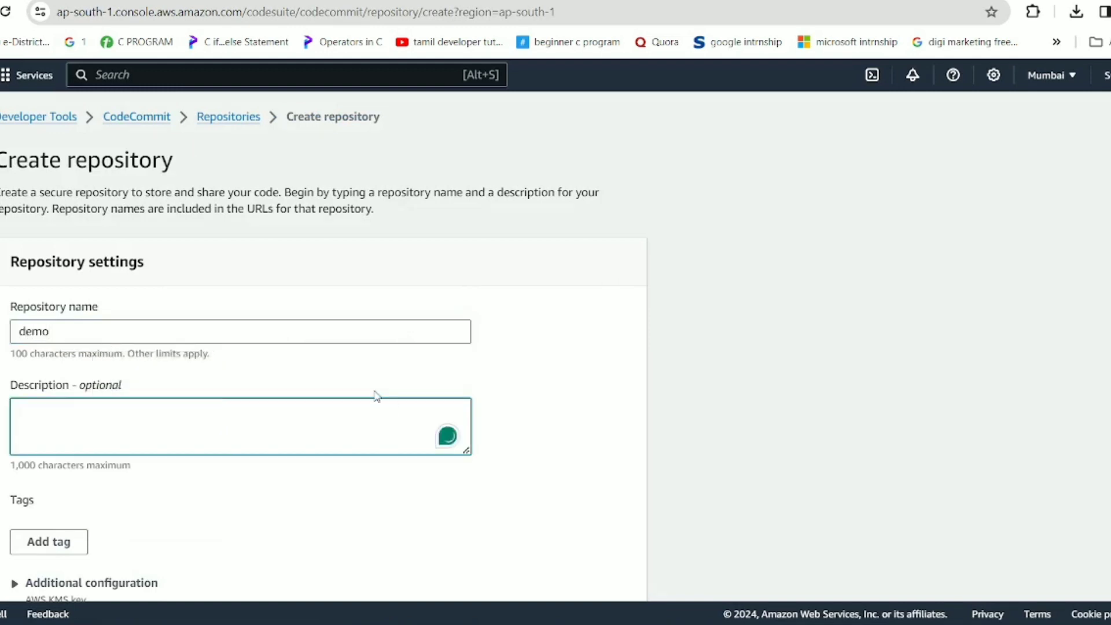
pyautogui.scroll(-1, 377, 394)
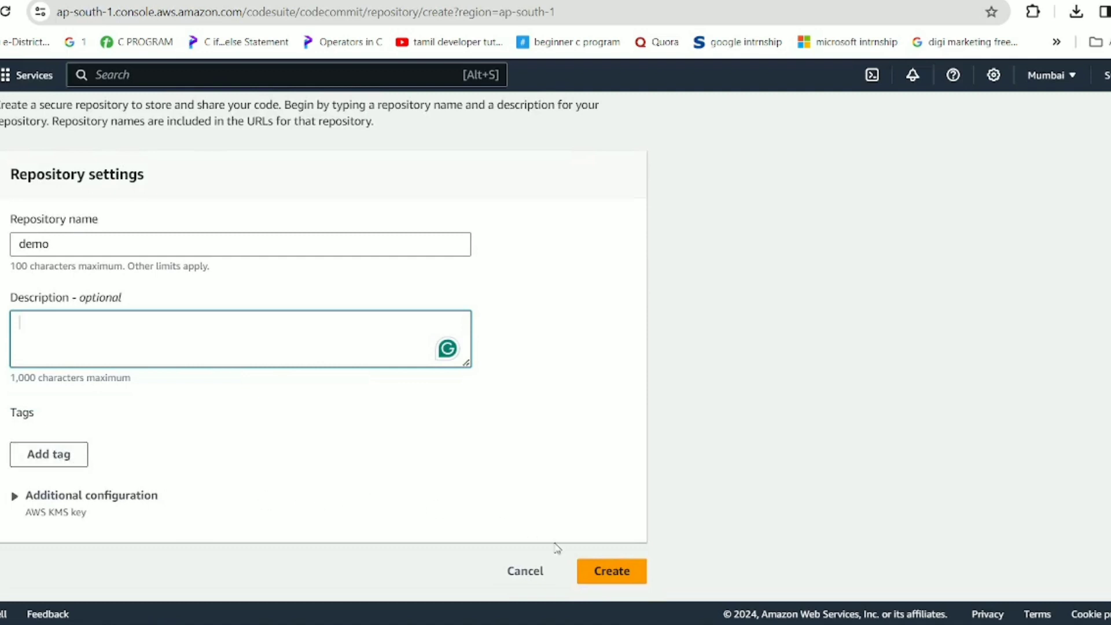
pyautogui.click(600, 578)
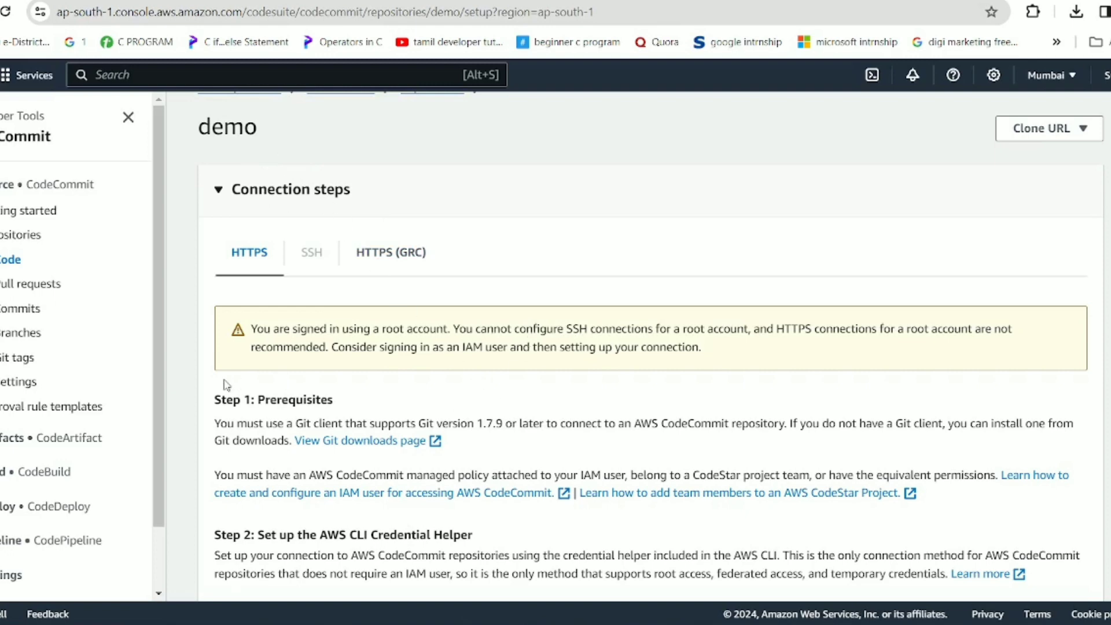
# Copy the demo repository's HTTPS clone URL.
pyautogui.scroll(-2, 224, 385)
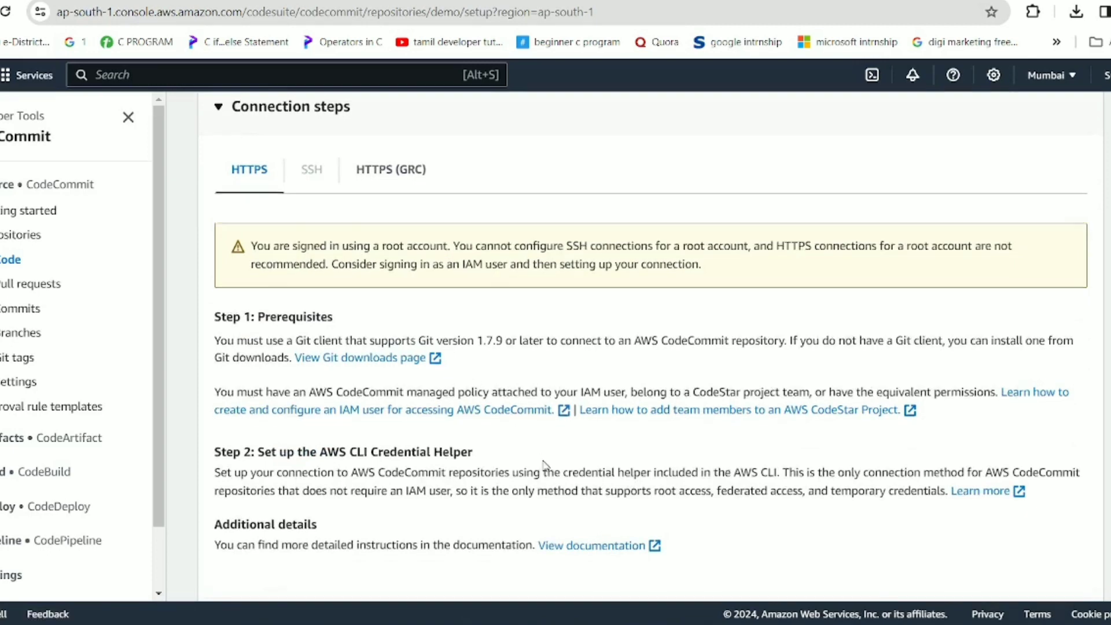
pyautogui.scroll(-4, 544, 466)
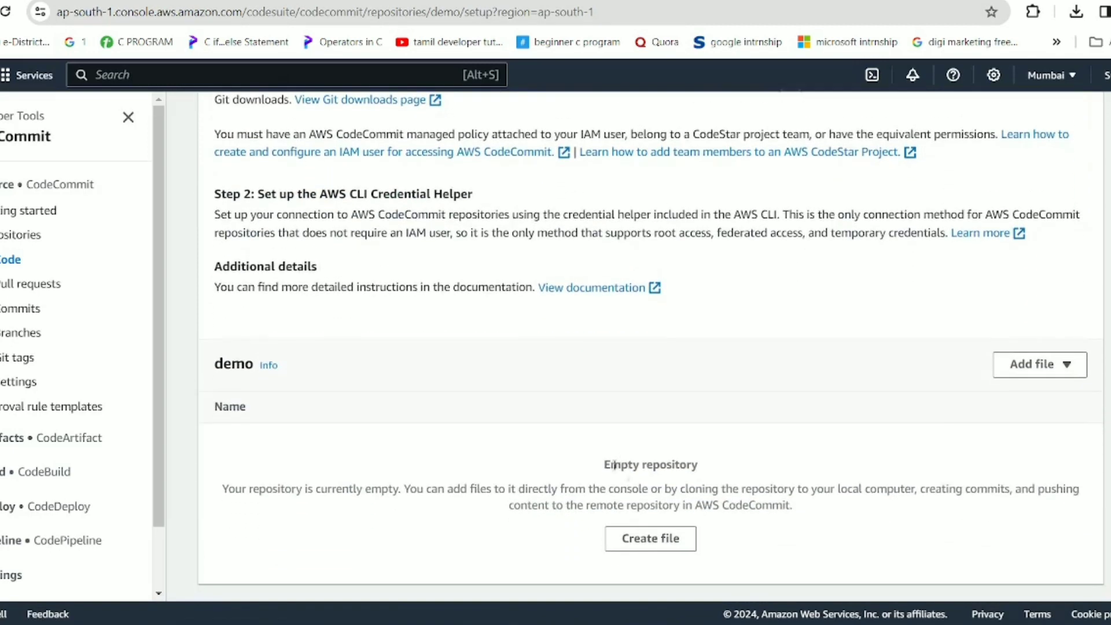
pyautogui.moveTo(615, 465); pyautogui.dragTo(835, 513)
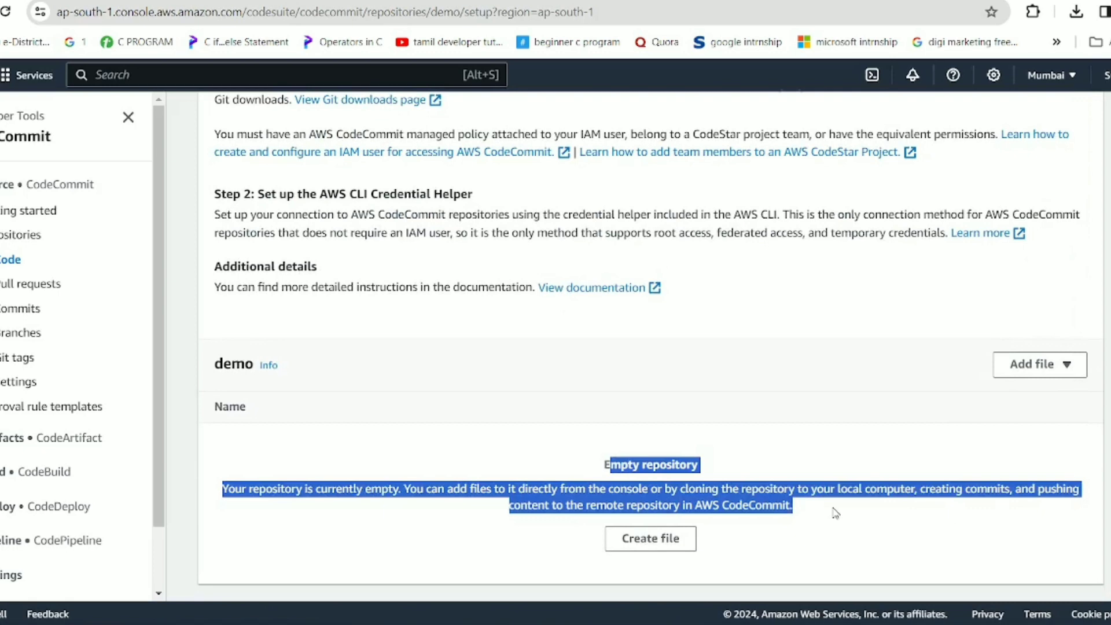
pyautogui.click(835, 512)
pyautogui.scroll(7, 744, 464)
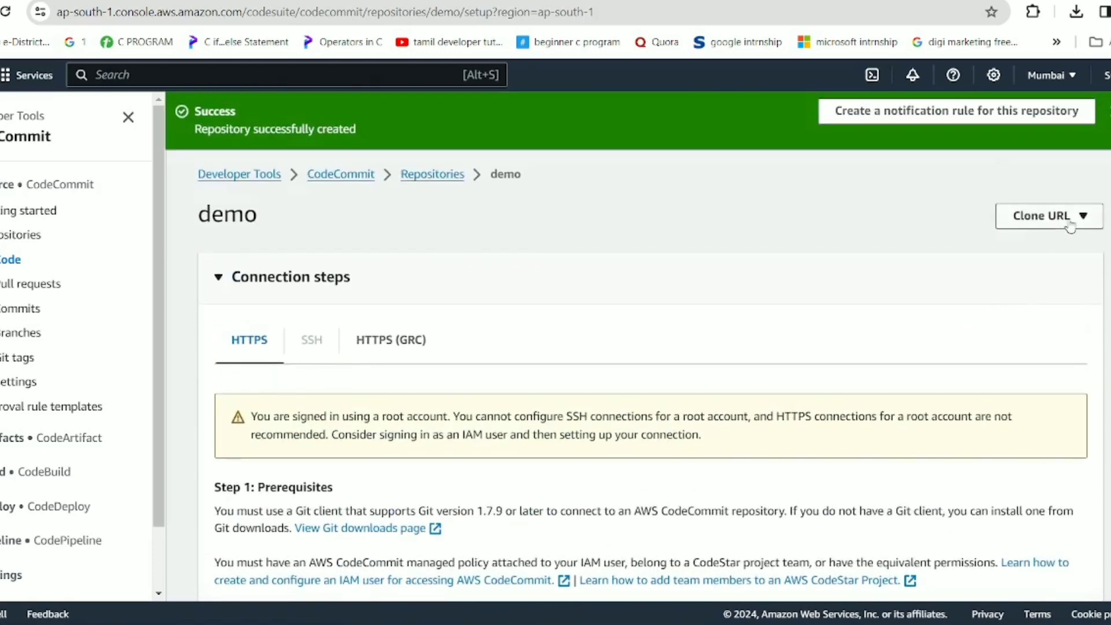
pyautogui.click(1070, 225)
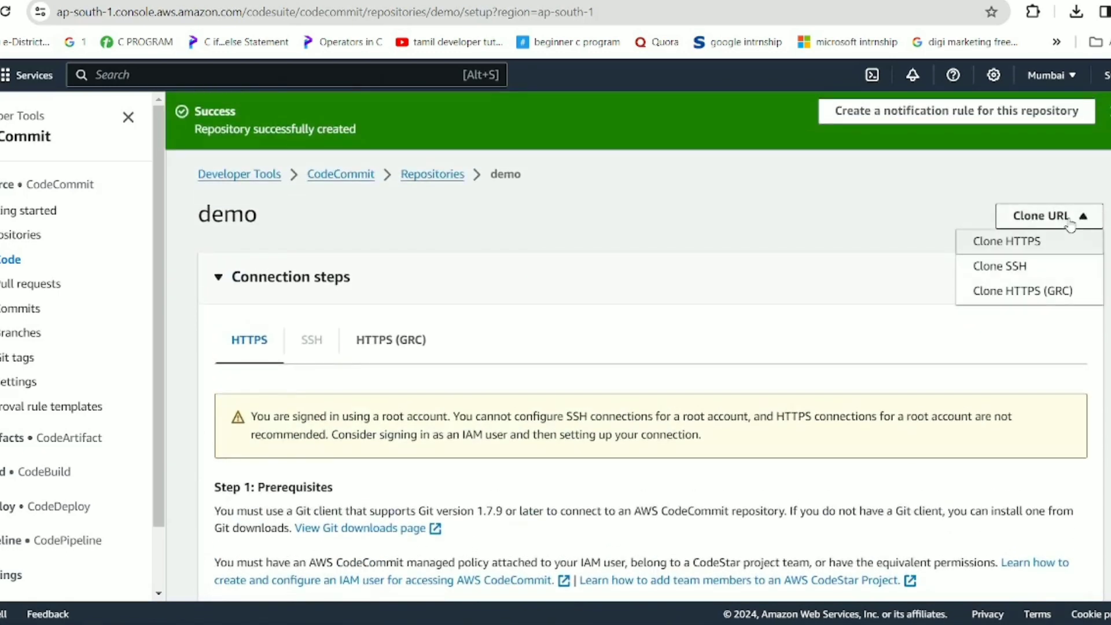
pyautogui.click(1008, 246)
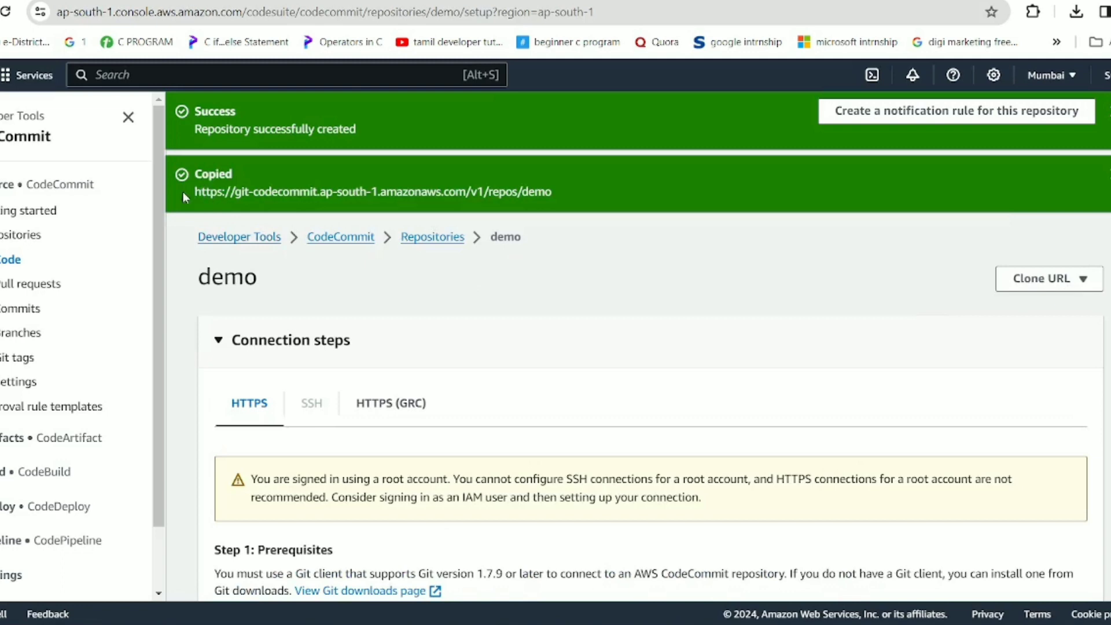
pyautogui.moveTo(183, 192); pyautogui.dragTo(546, 166)
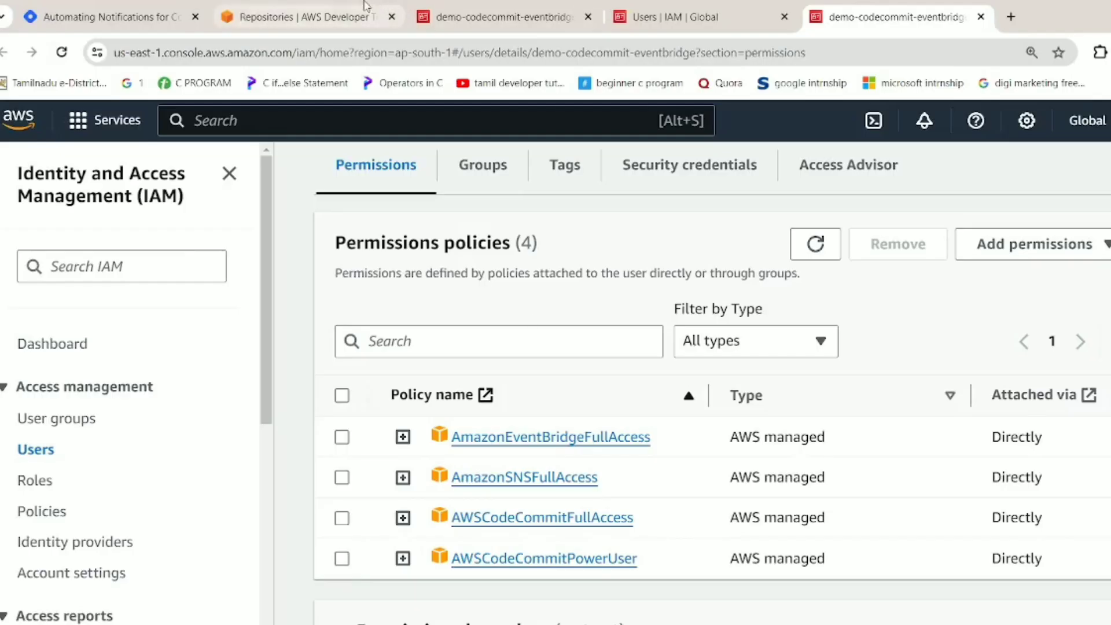
# Create a new empty CodeCommit repository named event-repo.
pyautogui.click(342, 6)
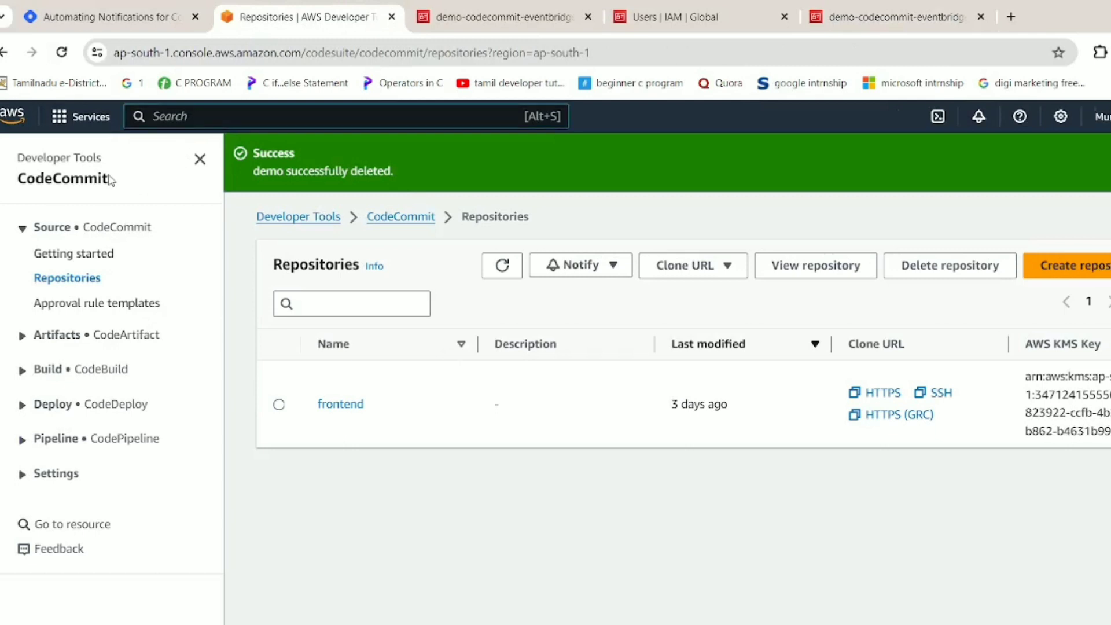
pyautogui.moveTo(109, 181); pyautogui.dragTo(13, 158)
pyautogui.click(320, 510)
pyautogui.click(1105, 278)
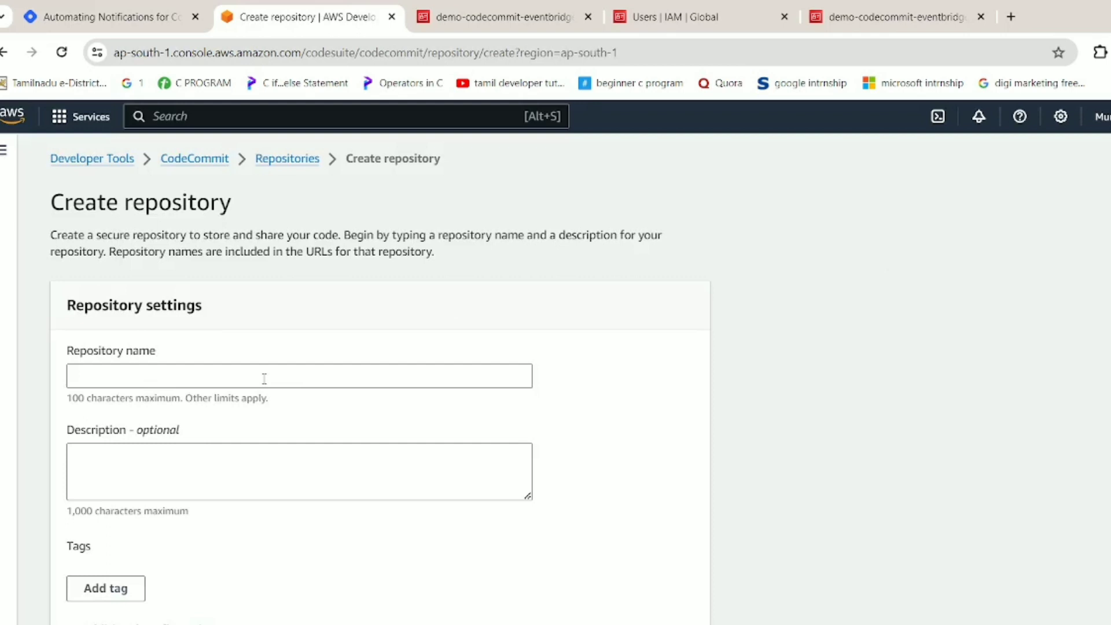
pyautogui.click(264, 378)
pyautogui.click(308, 427)
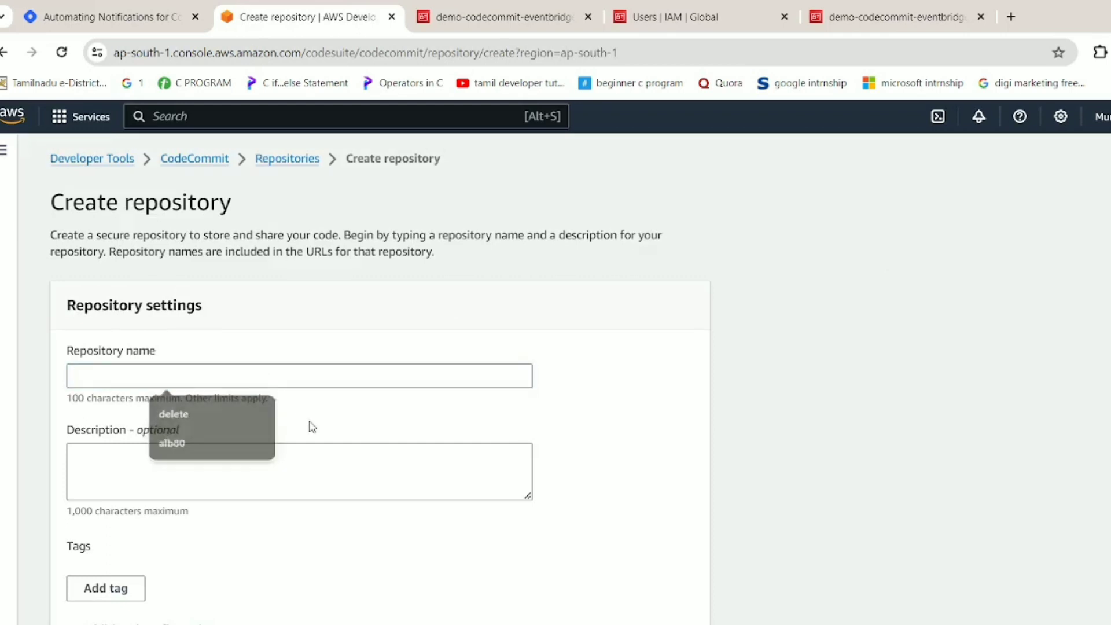
pyautogui.click(315, 377)
pyautogui.write('event')
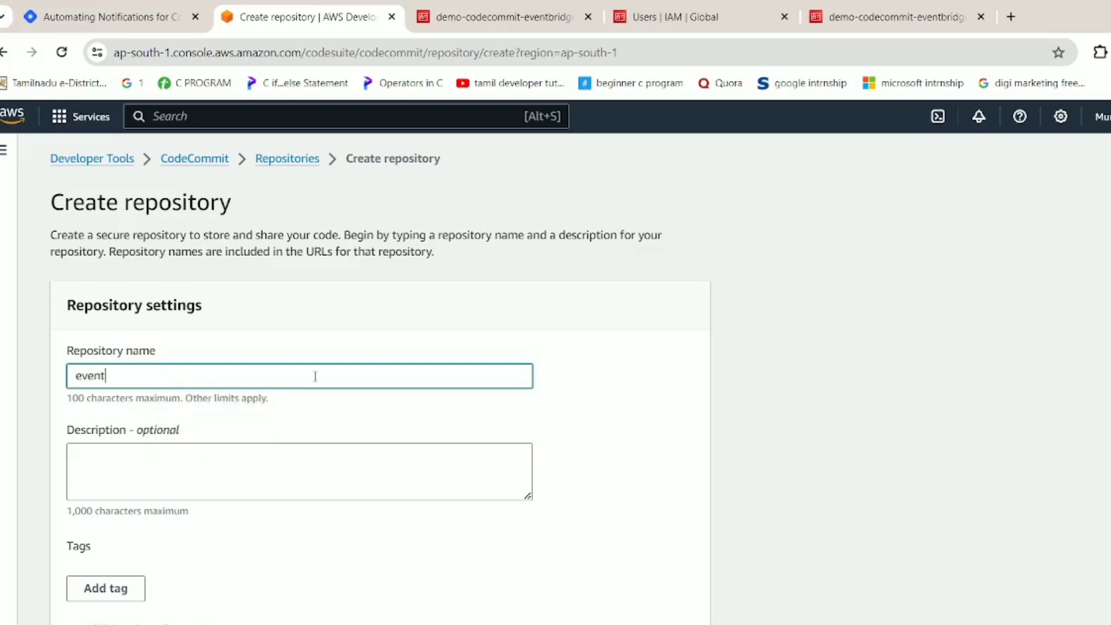
pyautogui.write('-repo')
pyautogui.scroll(-2, 315, 376)
pyautogui.click(675, 617)
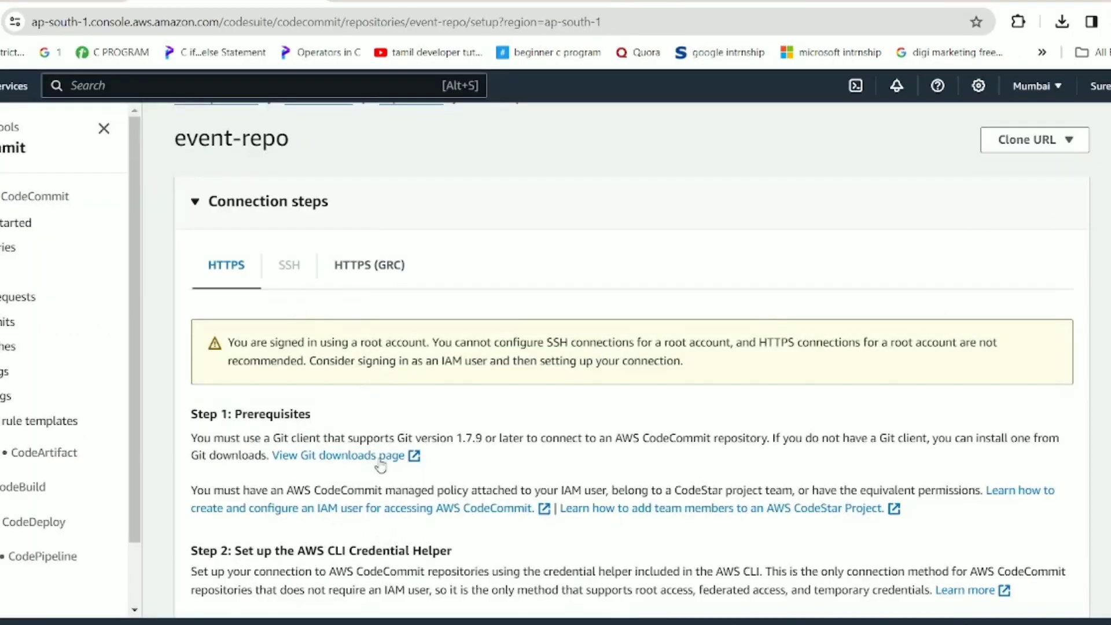
# Copy event-repo's HTTPS clone URL and bring up the IAM Users list.
pyautogui.scroll(-3, 379, 465)
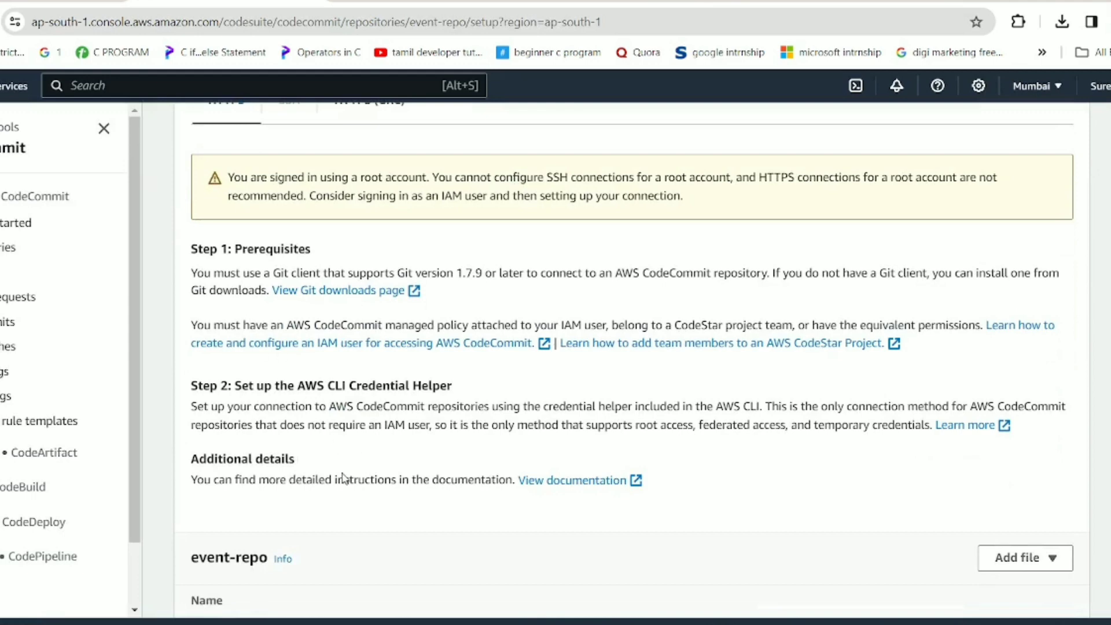
pyautogui.scroll(-3, 342, 478)
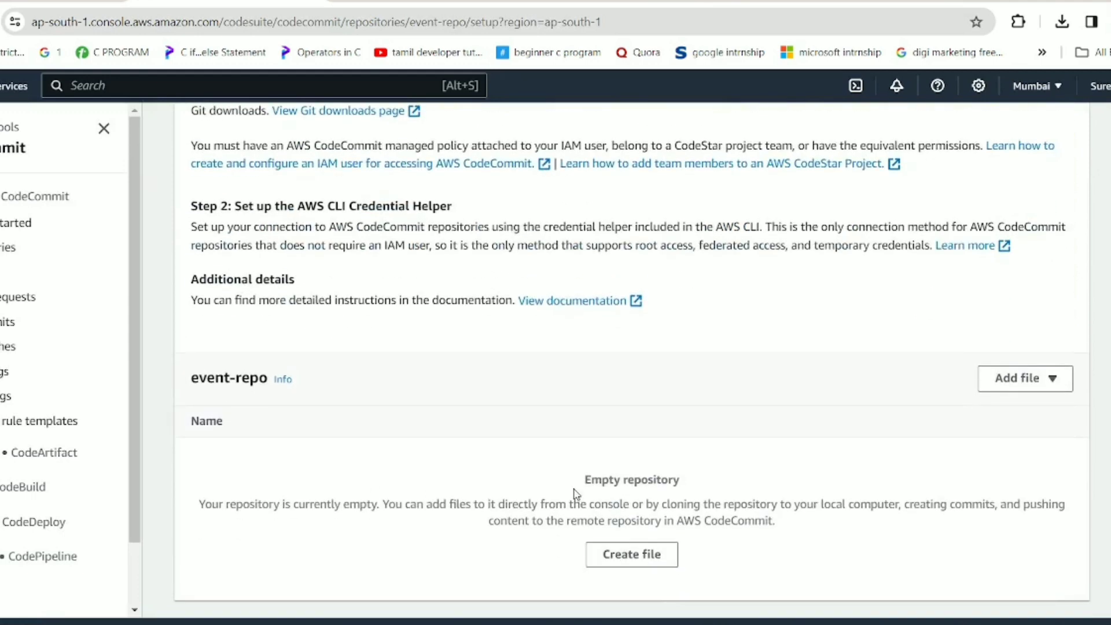
pyautogui.moveTo(576, 489); pyautogui.dragTo(740, 599)
pyautogui.click(819, 590)
pyautogui.scroll(5, 822, 592)
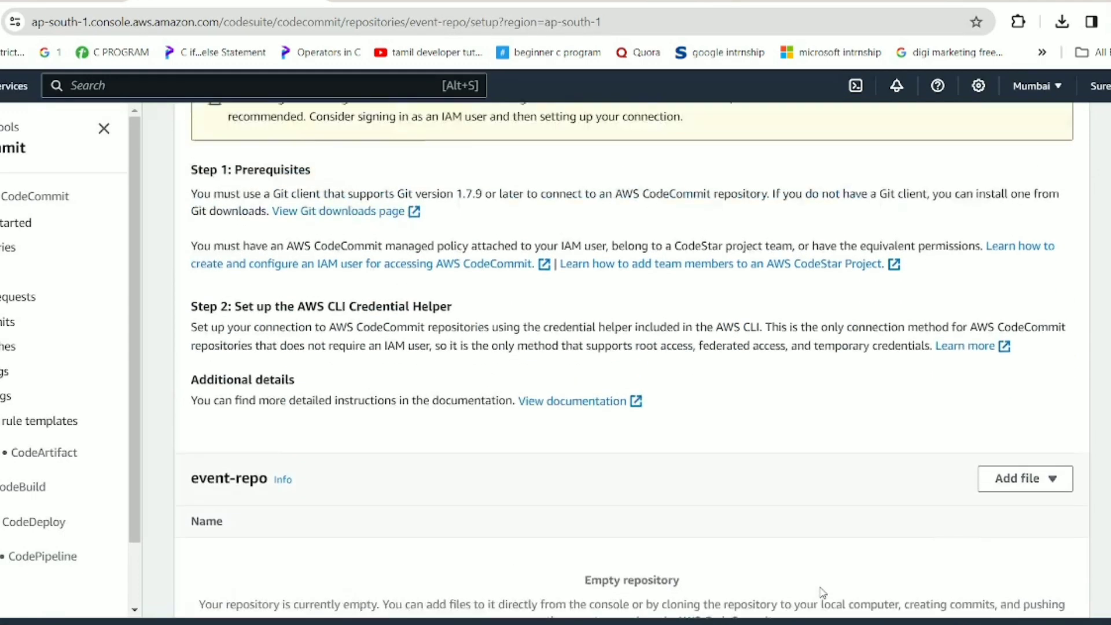
pyautogui.scroll(2, 822, 591)
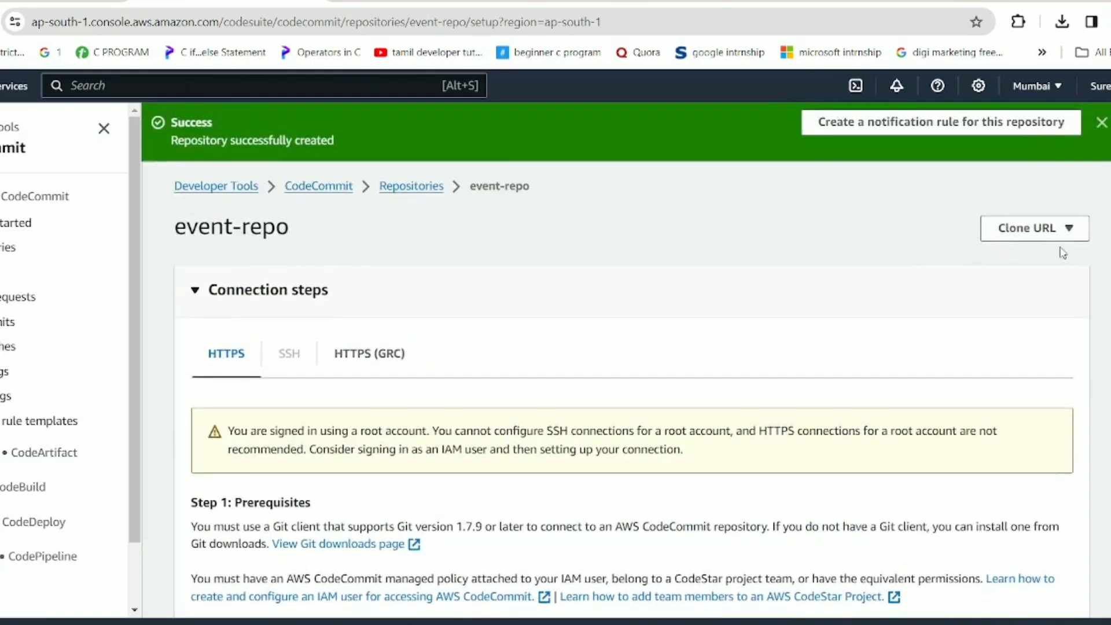
pyautogui.click(1021, 228)
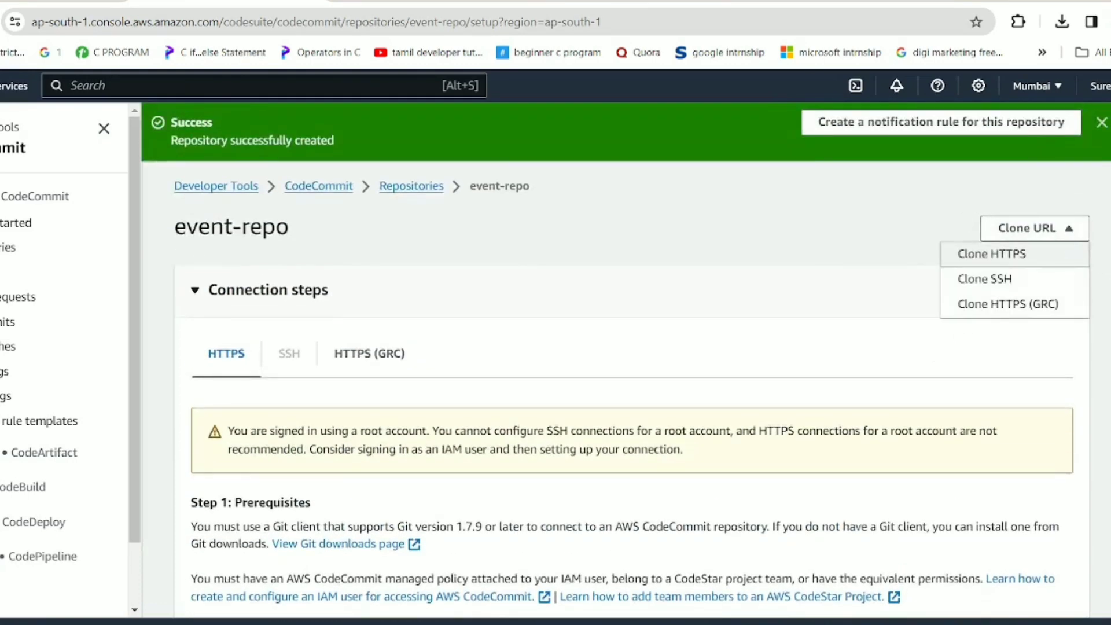
pyautogui.click(984, 254)
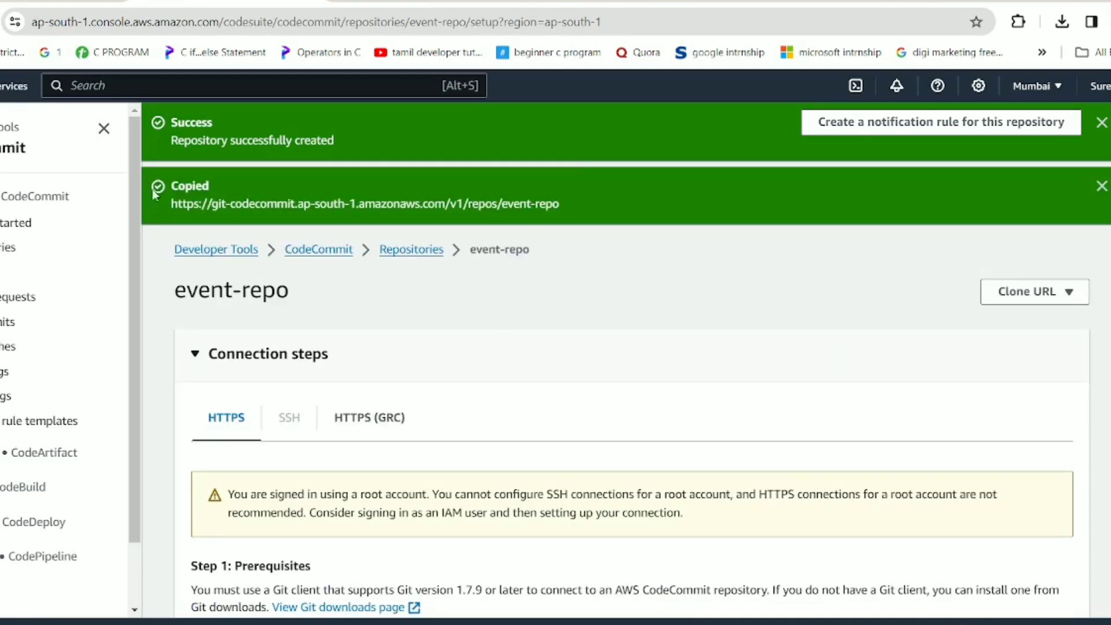
pyautogui.moveTo(173, 206); pyautogui.dragTo(583, 196)
pyautogui.click(585, 198)
pyautogui.click(426, 1)
pyautogui.click(616, 3)
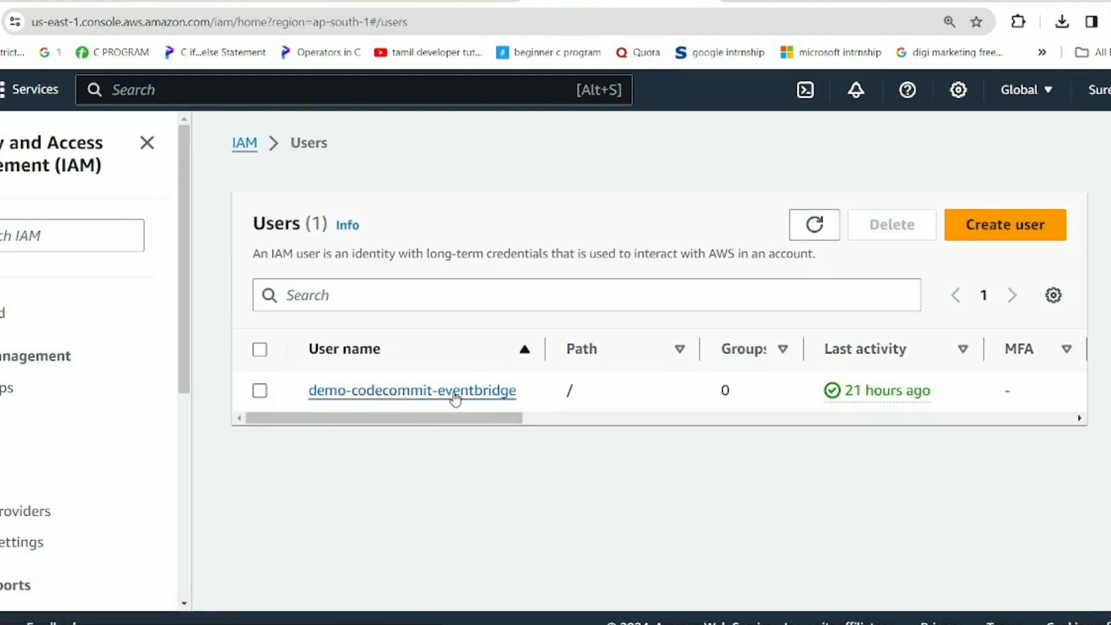
# Review the user's two active HTTPS Git credentials for CodeCommit under Security credentials.
pyautogui.click(769, 1)
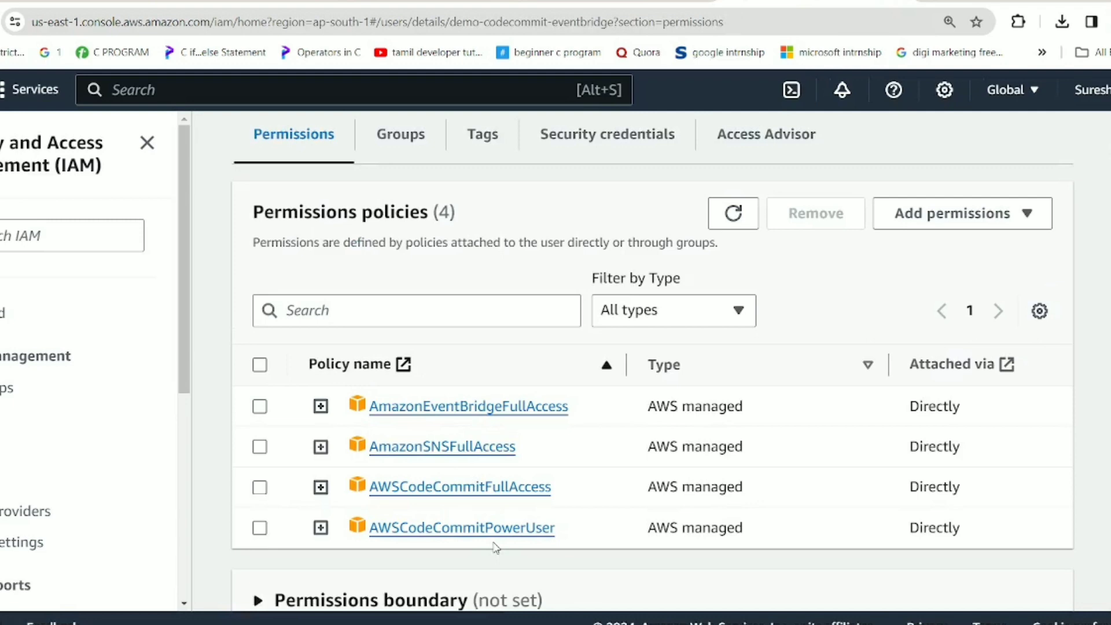
pyautogui.click(591, 150)
pyautogui.scroll(-6, 545, 327)
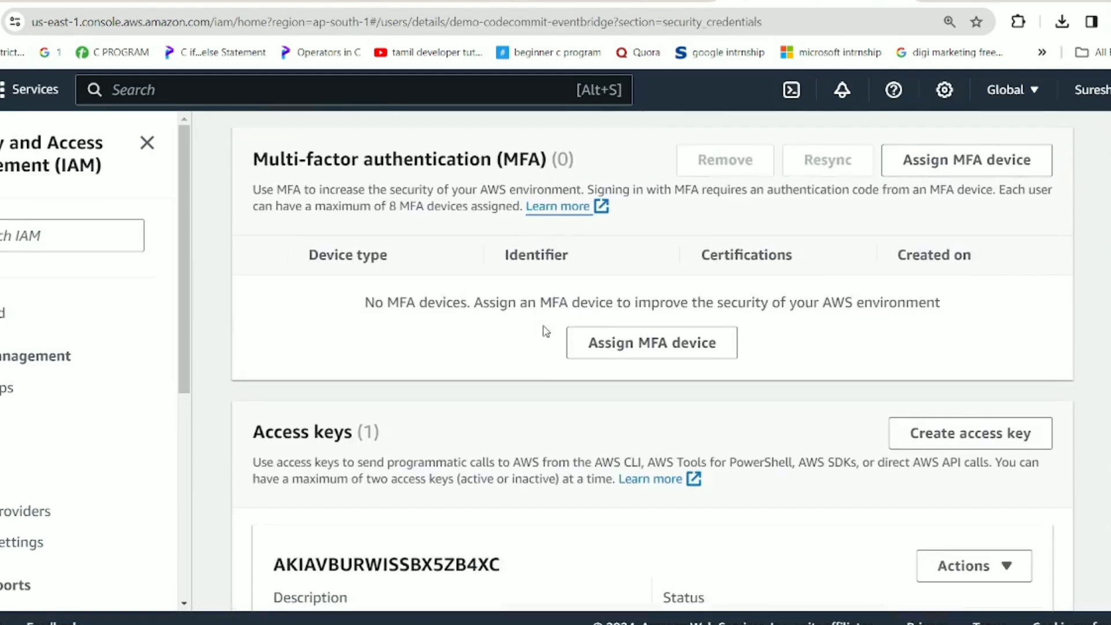
pyautogui.scroll(-10, 545, 331)
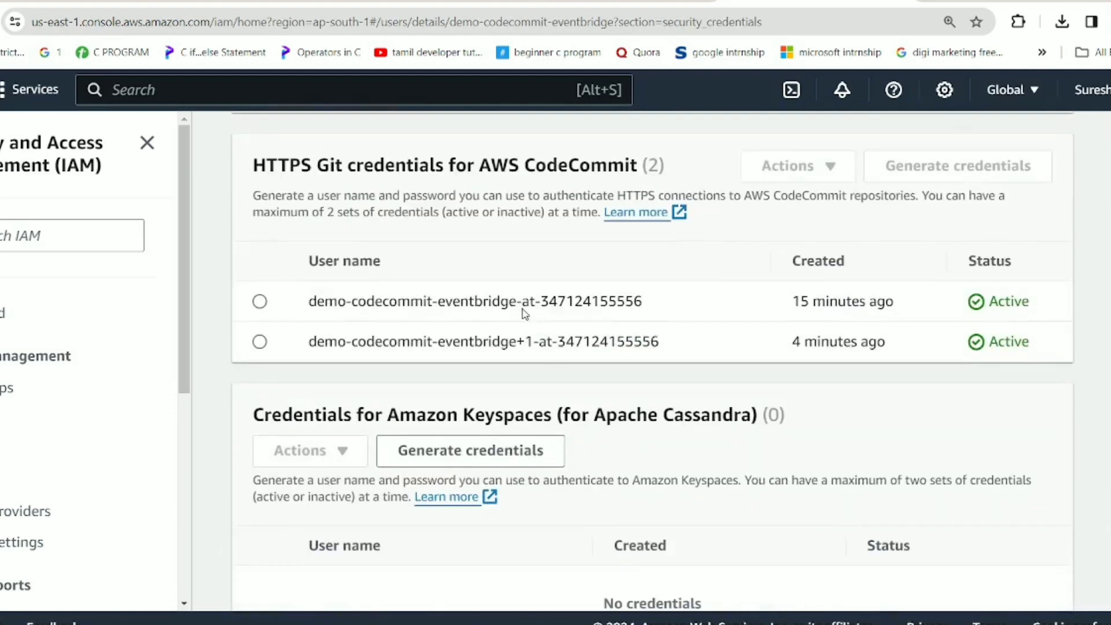
pyautogui.moveTo(265, 165); pyautogui.dragTo(670, 171)
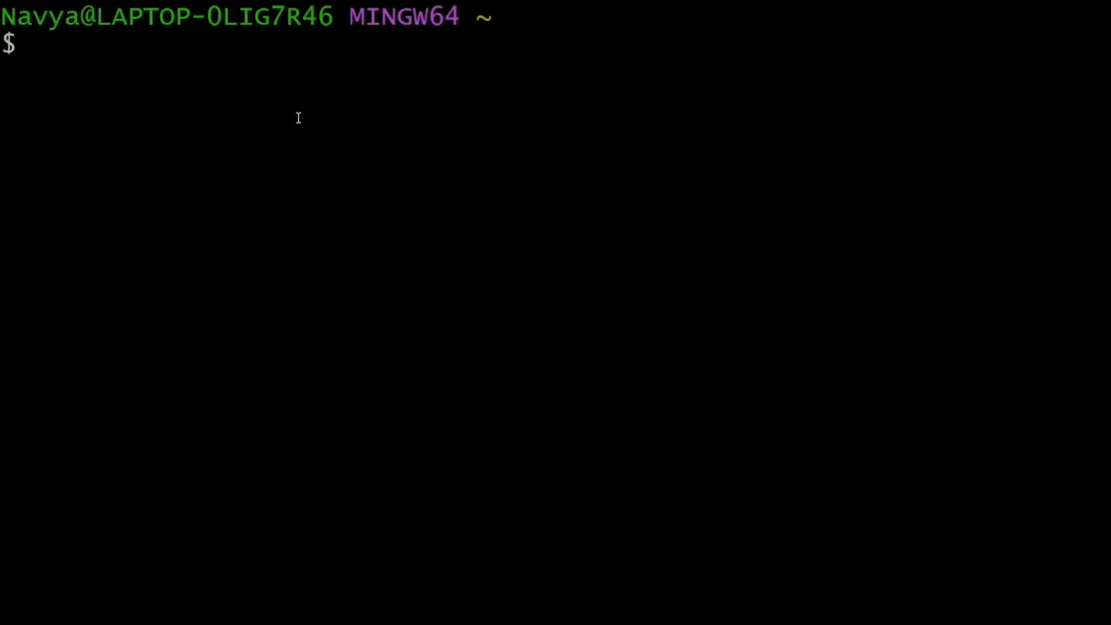
# Run git clone with event-repo's HTTPS clone URL pasted from the CodeCommit page.
pyautogui.write('git clone')
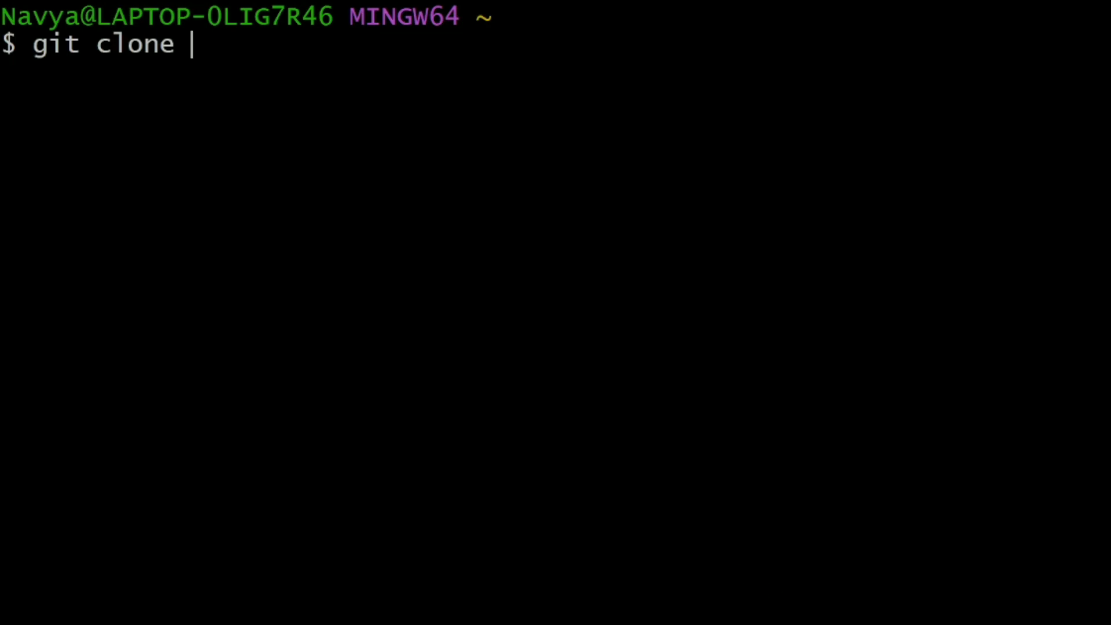
pyautogui.click(816, 623)
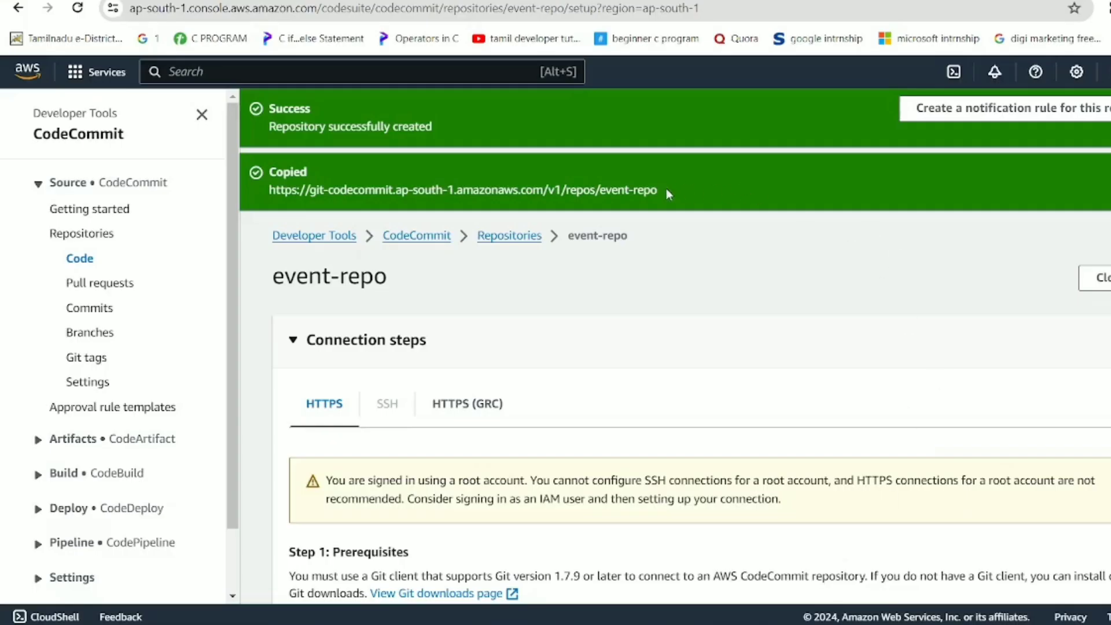
pyautogui.tripleClick(646, 196)
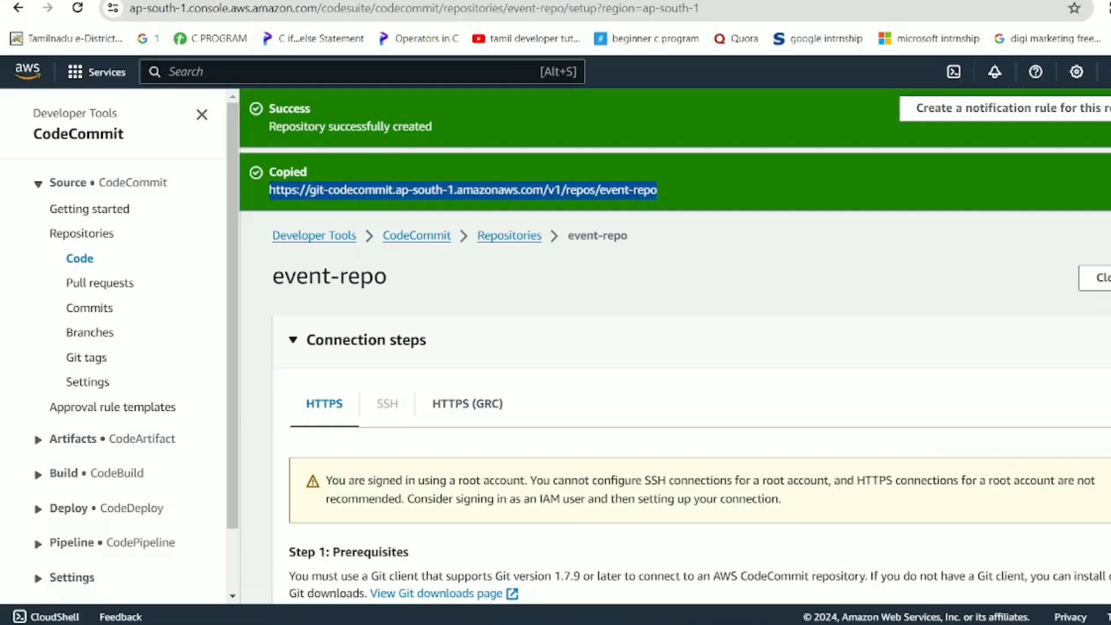
pyautogui.hotkey('alt', 'Tab')
pyautogui.rightClick(434, 108)
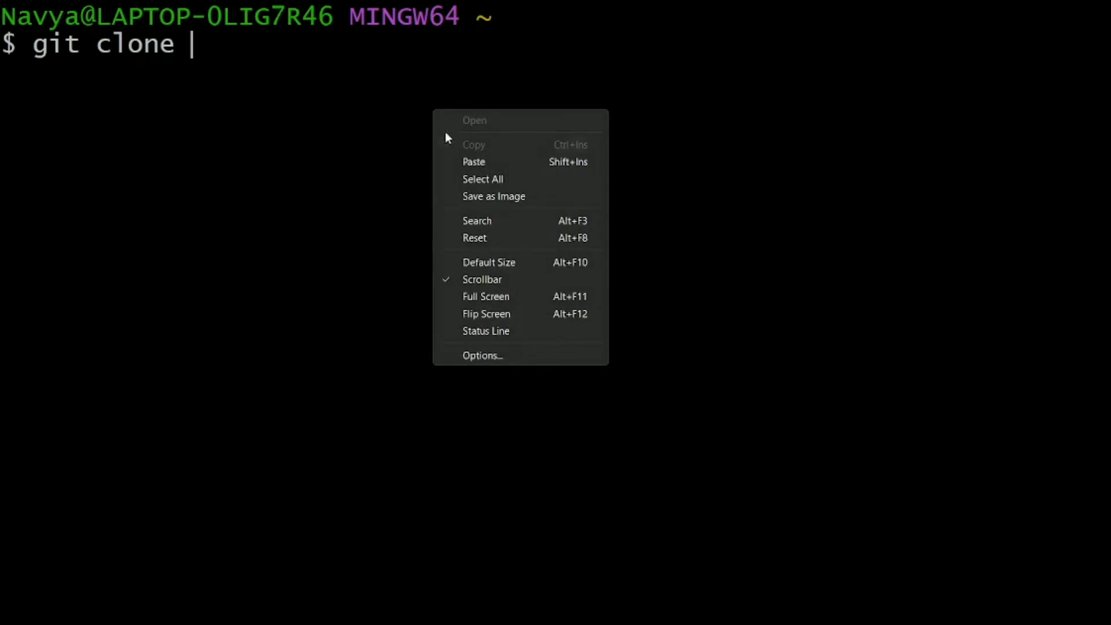
pyautogui.click(466, 163)
pyautogui.press('Return')
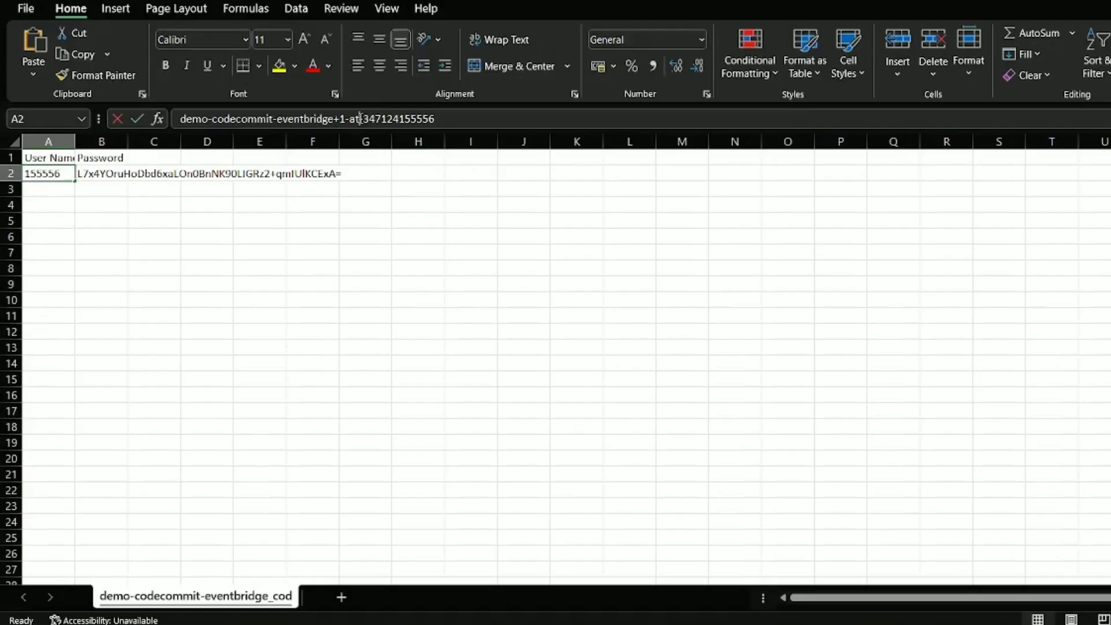
# Copy the Git username from cell A2 into the Git Credential Manager prompt.
pyautogui.click(360, 118)
pyautogui.hotkey('ctrl', 'a')
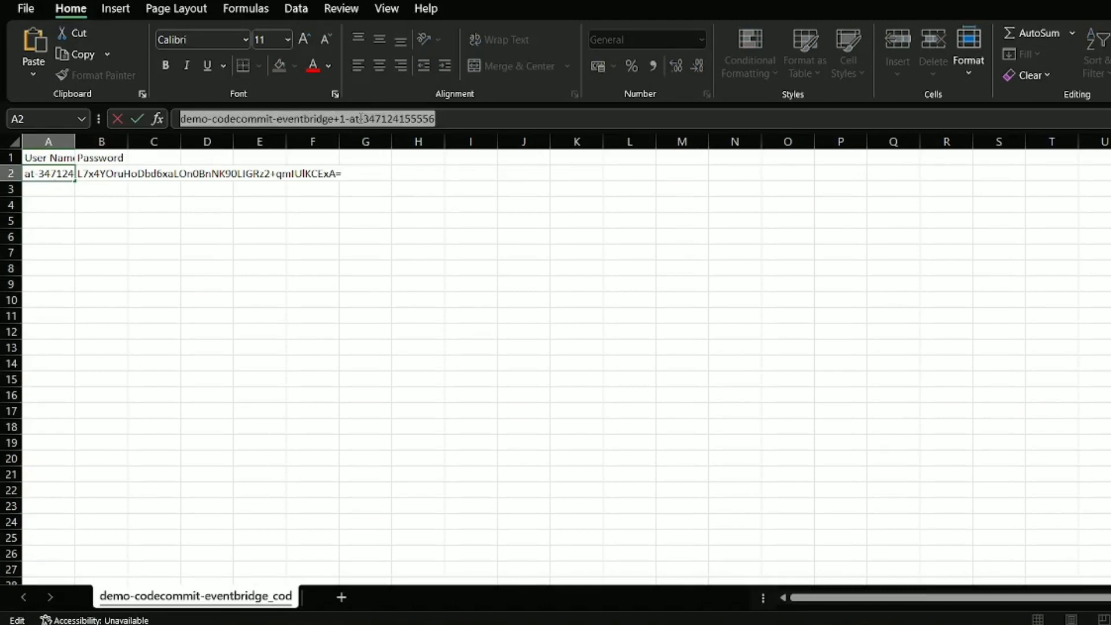
pyautogui.hotkey('alt', 'Tab')
pyautogui.hotkey('alt', 'Tab')
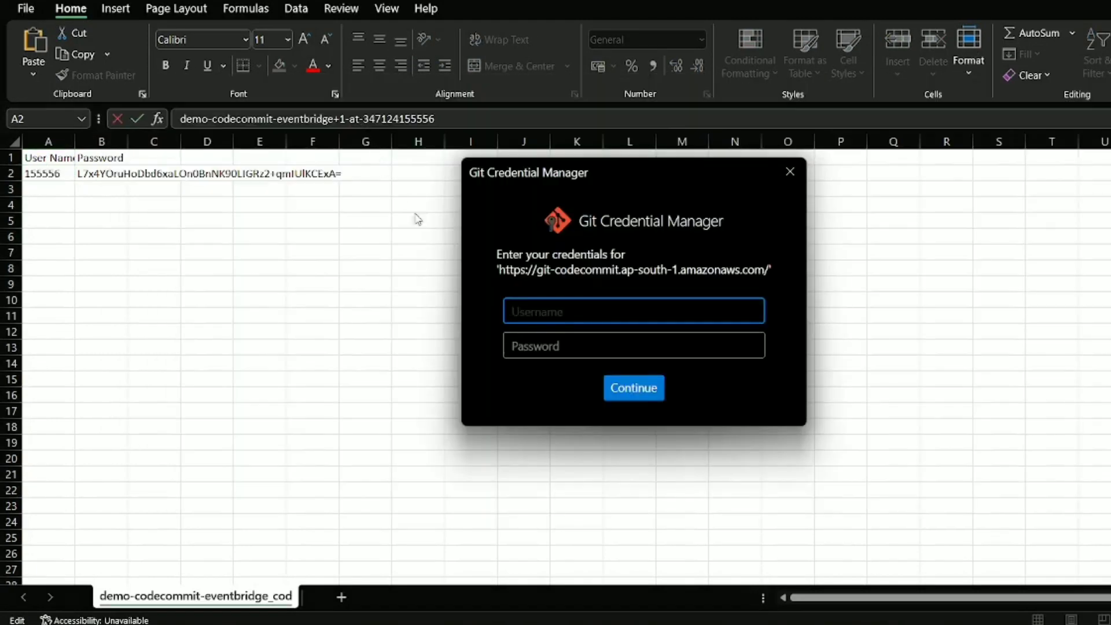
pyautogui.hotkey('ctrl', 'v')
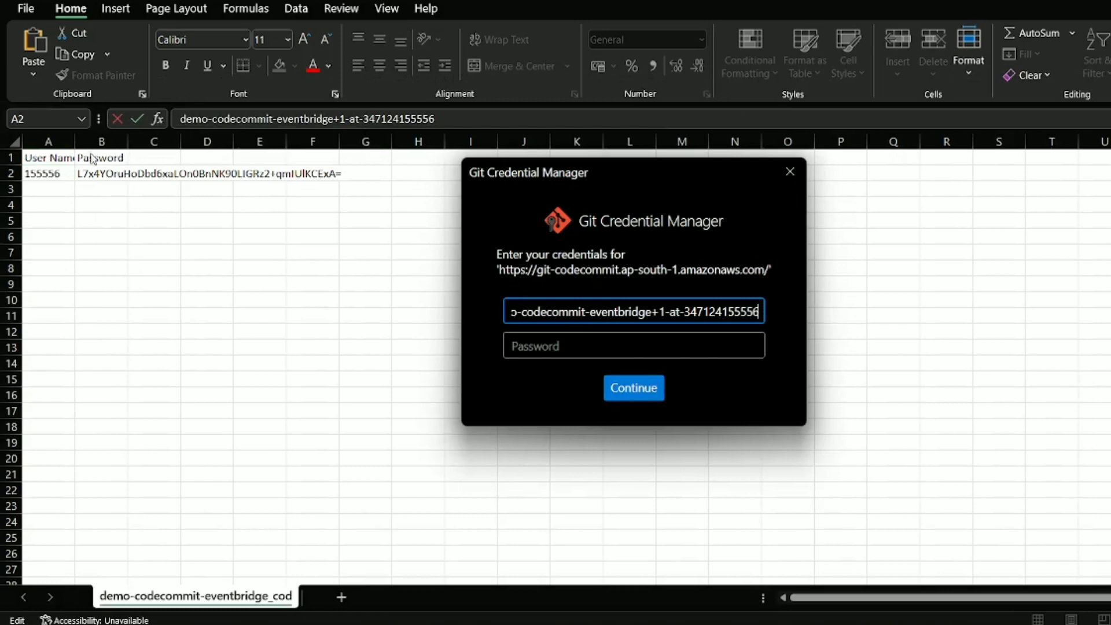
# Copy the password from cell B2 into the prompt and submit the credentials.
pyautogui.hotkey('alt', 'Tab')
pyautogui.click(93, 173)
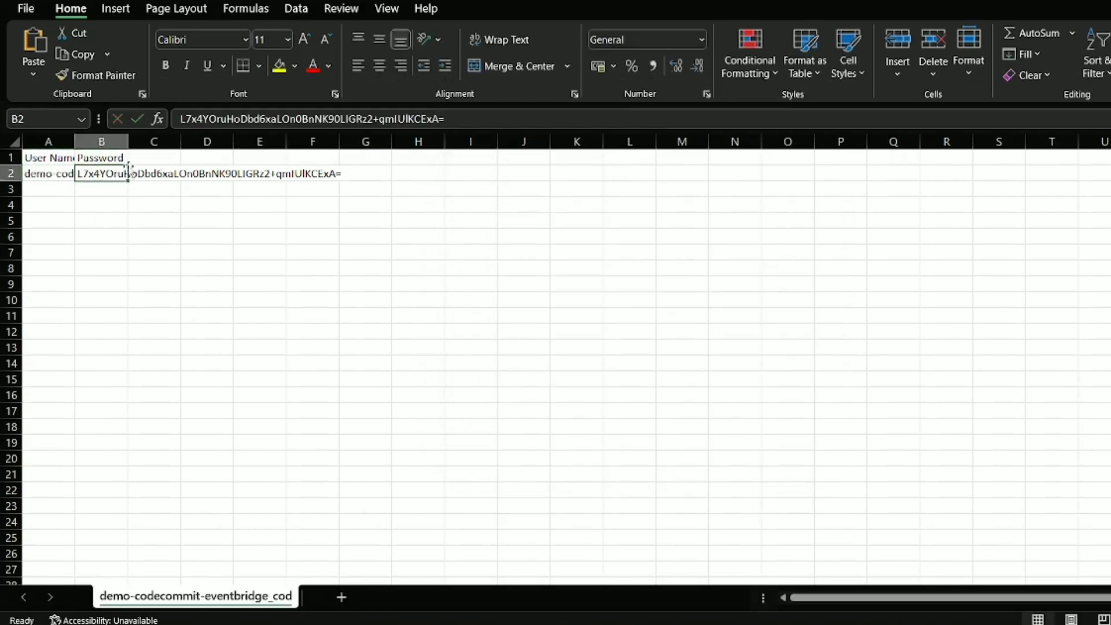
pyautogui.click(202, 120)
pyautogui.tripleClick(203, 120)
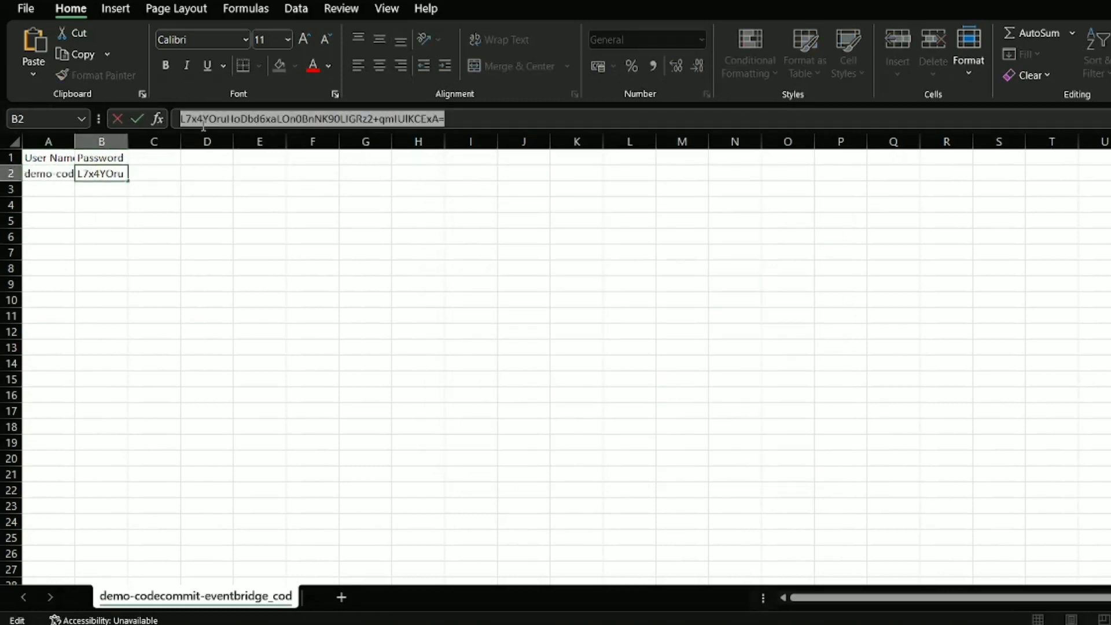
pyautogui.hotkey('ctrl', 'c')
pyautogui.hotkey('alt', 'Tab')
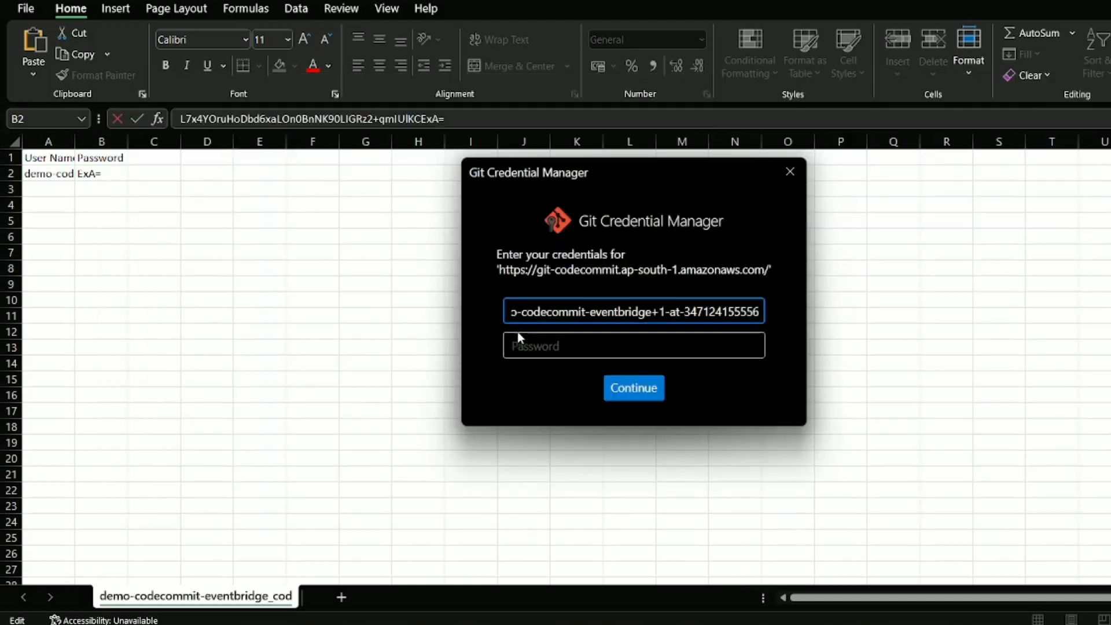
pyautogui.click(521, 346)
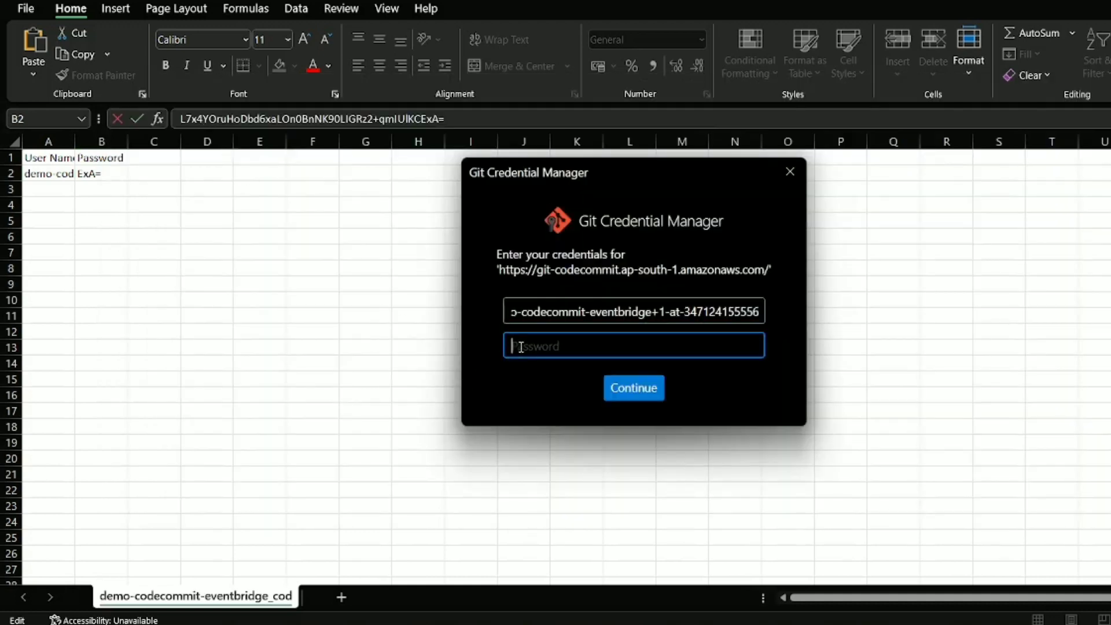
pyautogui.hotkey('ctrl', 'v')
pyautogui.click(646, 398)
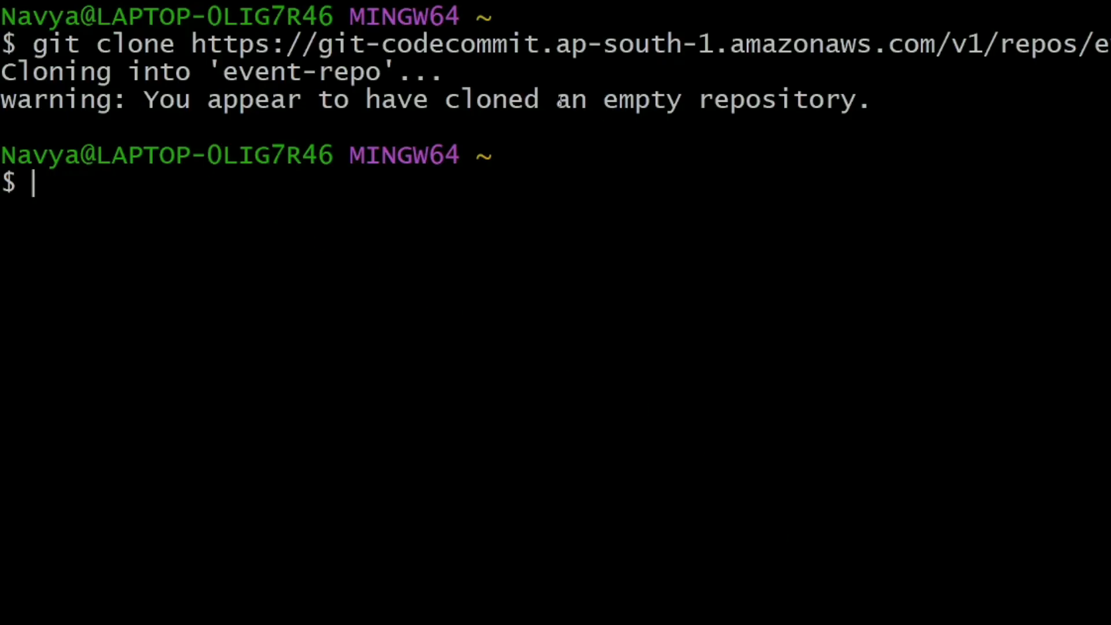
# Run cd event-repo/ and ls, confirming the master-branch folder has no files.
pyautogui.moveTo(153, 111); pyautogui.dragTo(872, 99)
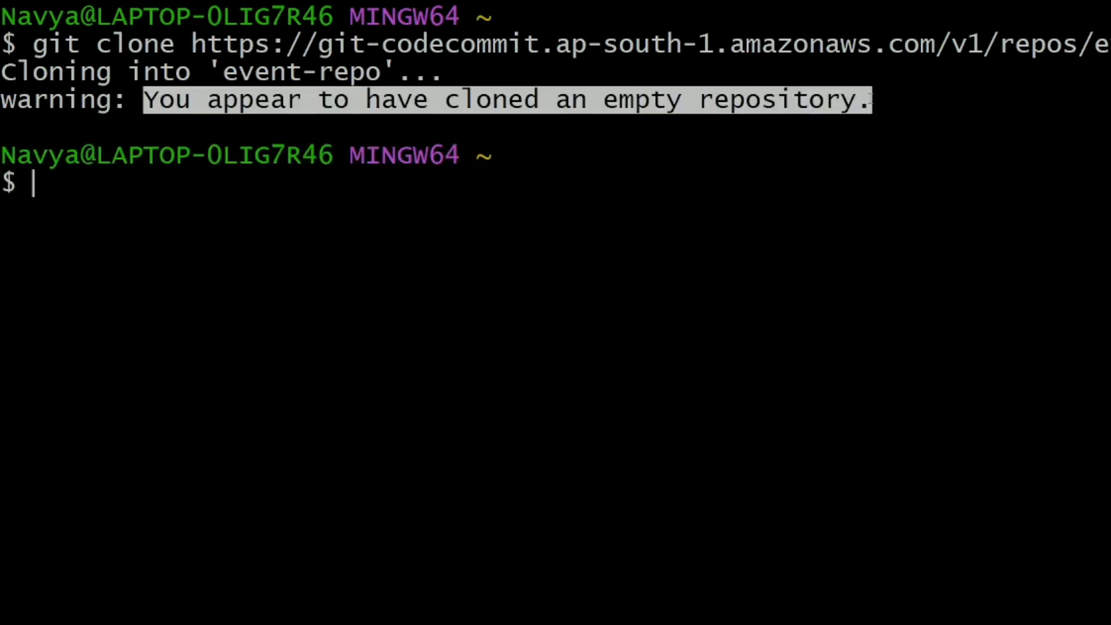
pyautogui.tripleClick(864, 126)
pyautogui.click(279, 173)
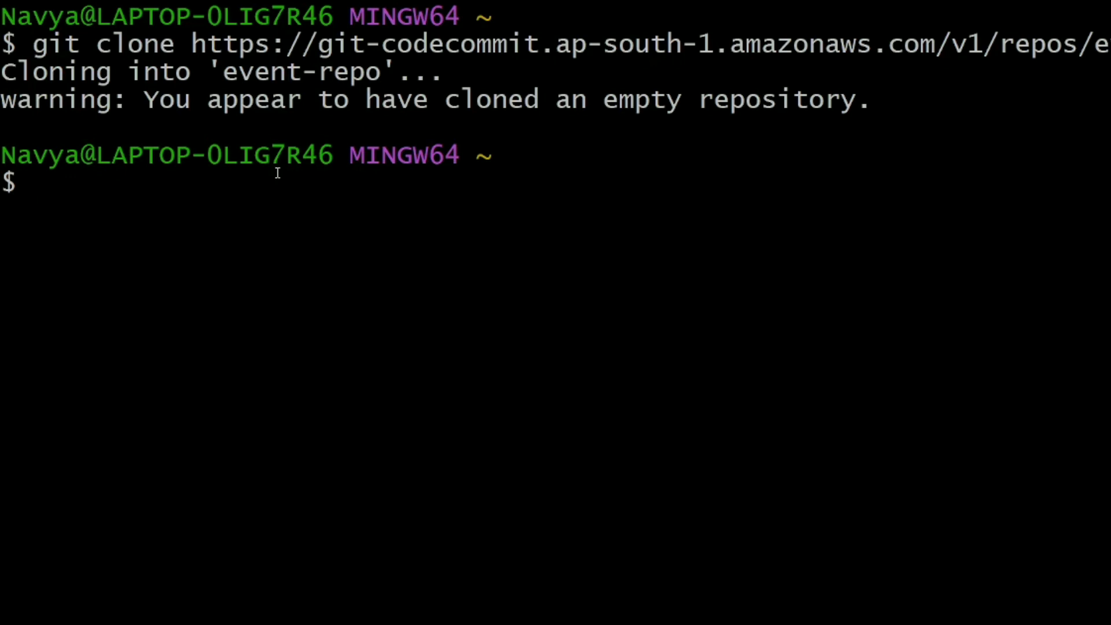
pyautogui.write('cd eve')
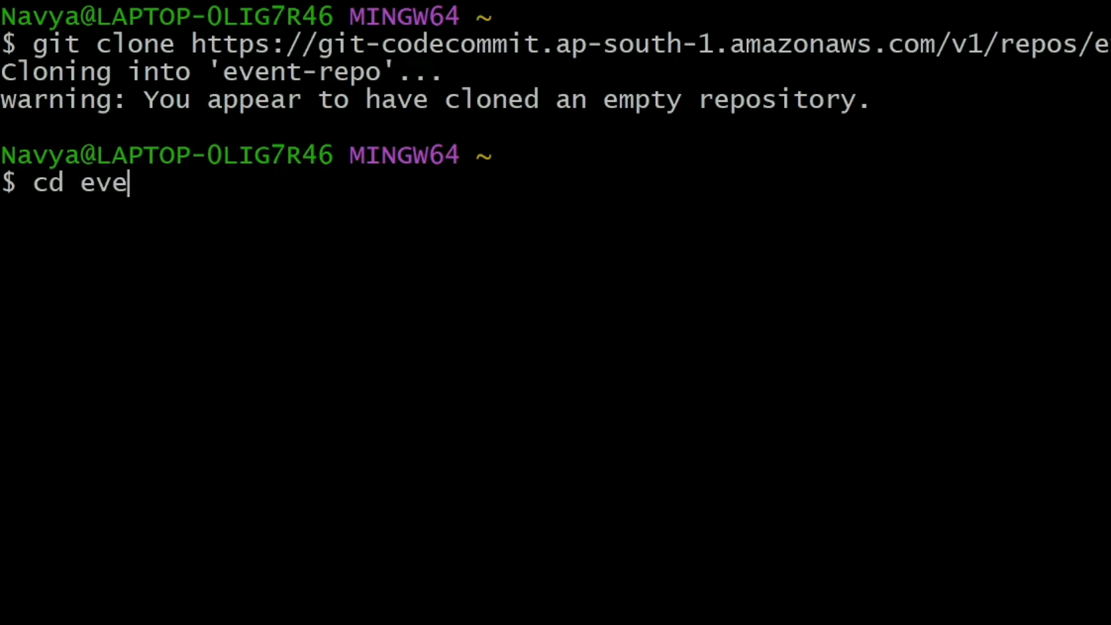
pyautogui.press('Tab')
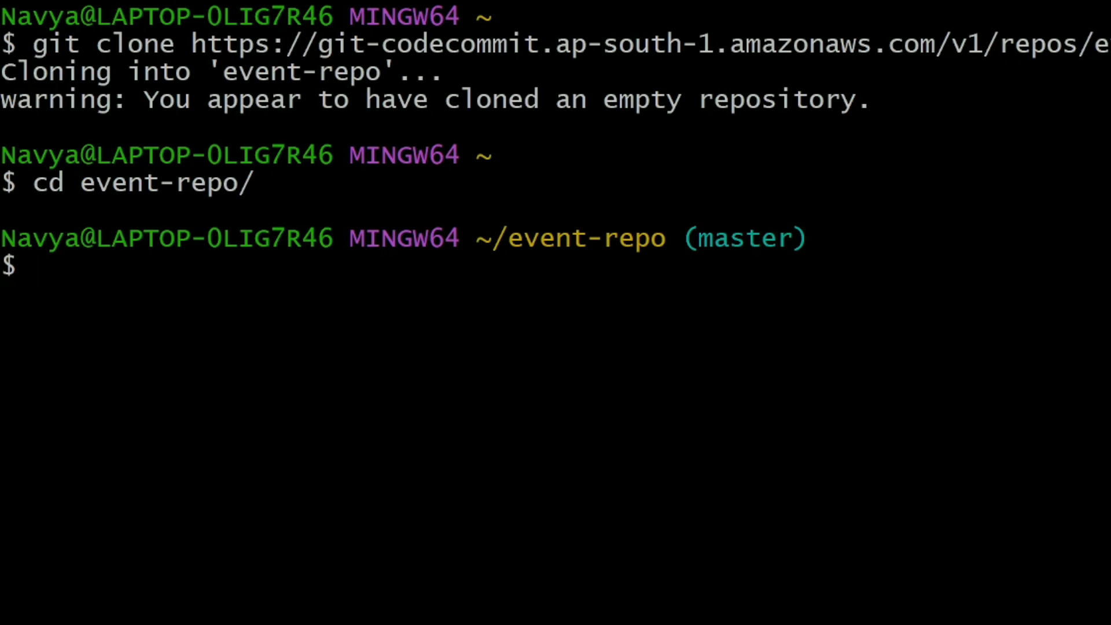
pyautogui.moveTo(682, 239); pyautogui.dragTo(826, 233)
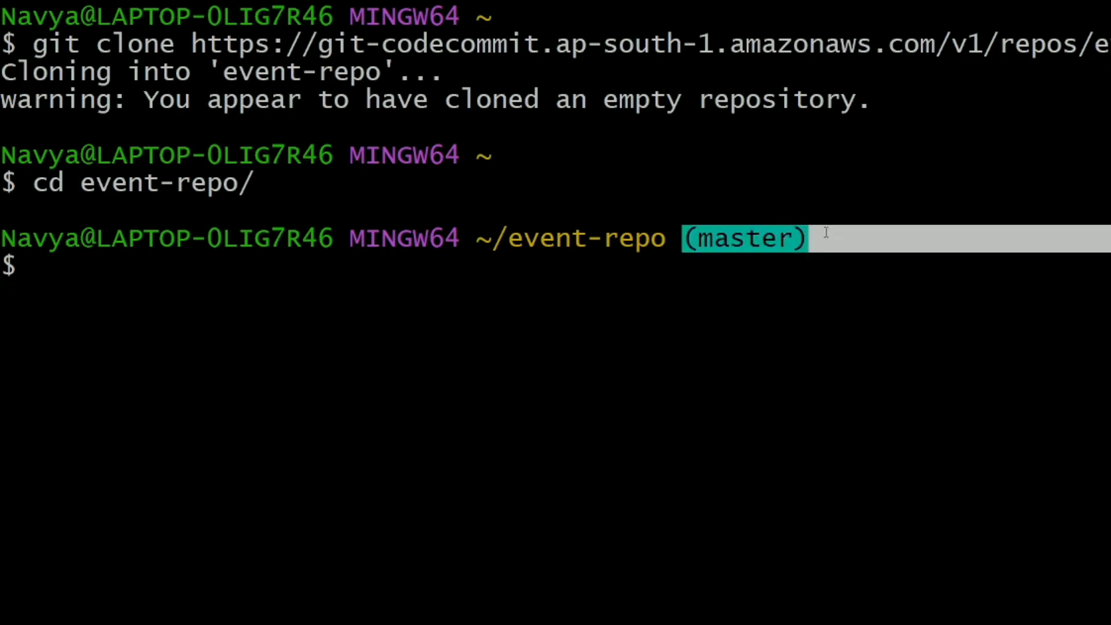
pyautogui.click(821, 252)
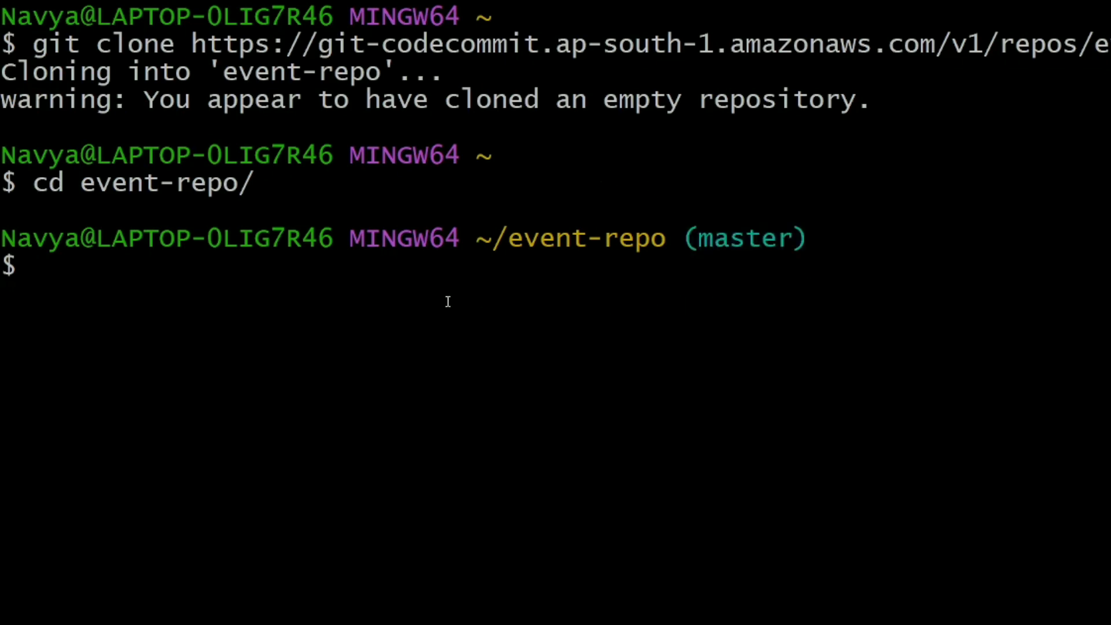
pyautogui.write('ls')
pyautogui.press('Return')
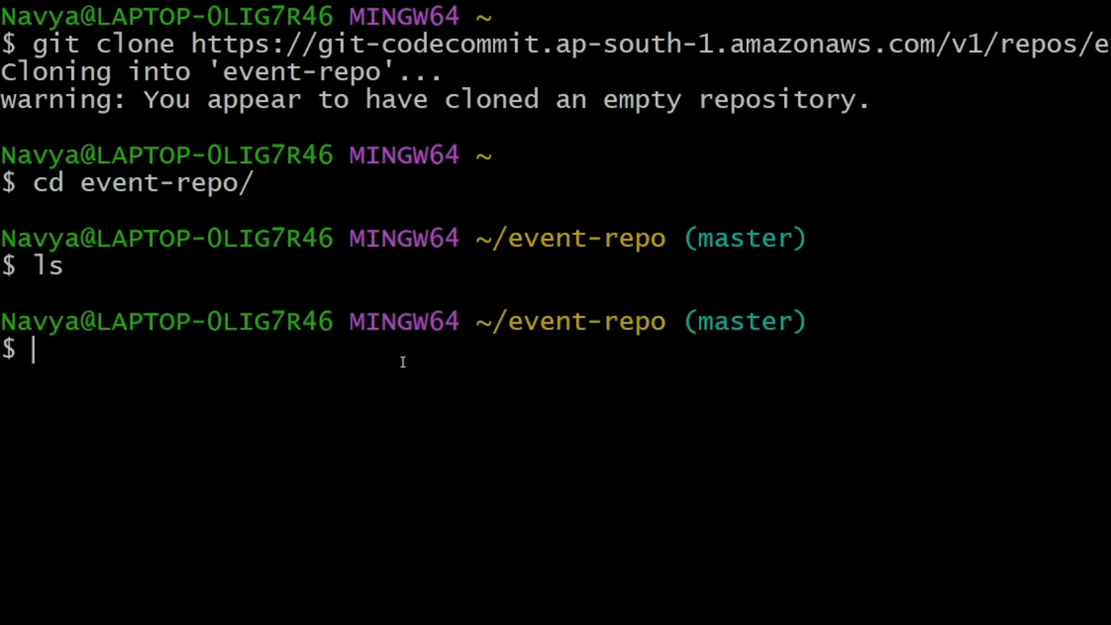
# Write 'hii welcome to tamiltechzone' into index.html in vi and save with :wq.
pyautogui.write('vi inde')
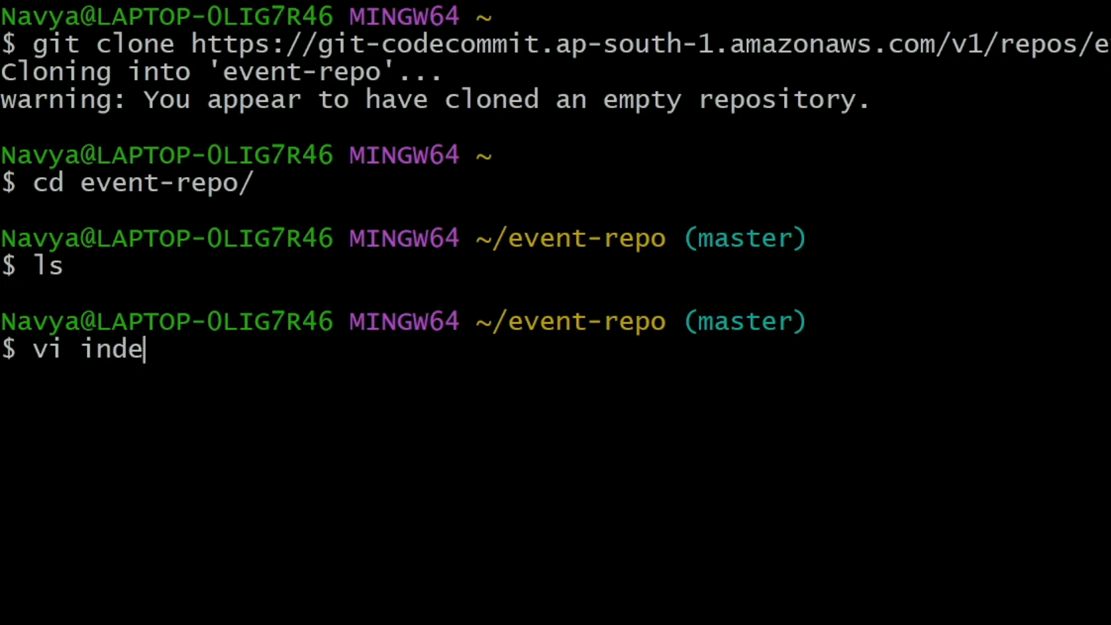
pyautogui.write('x.html')
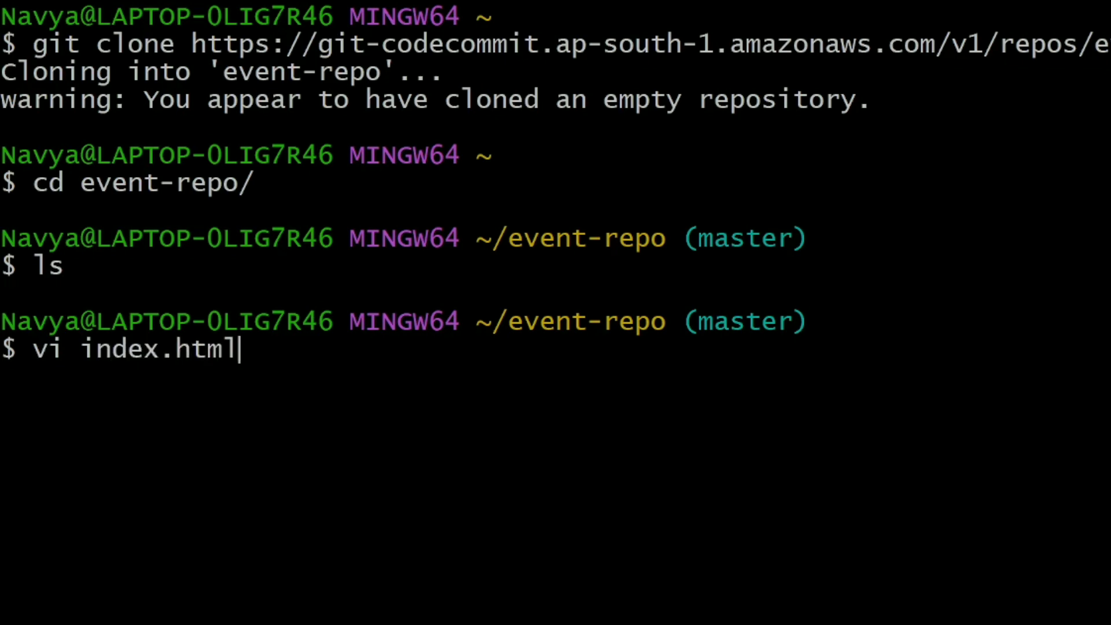
pyautogui.write('h')
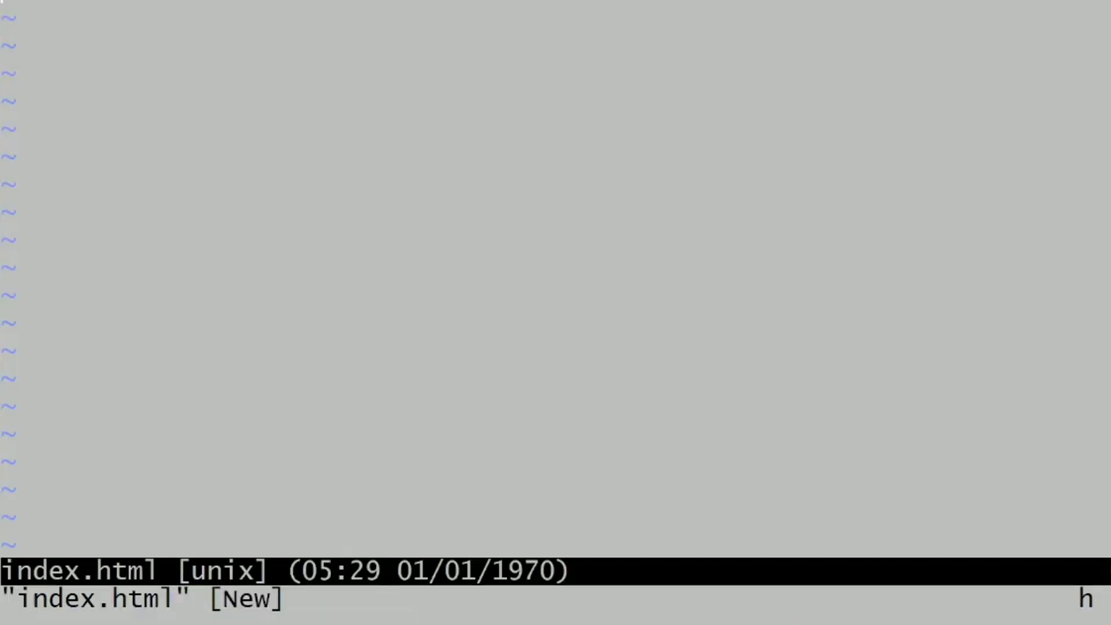
pyautogui.write('ih')
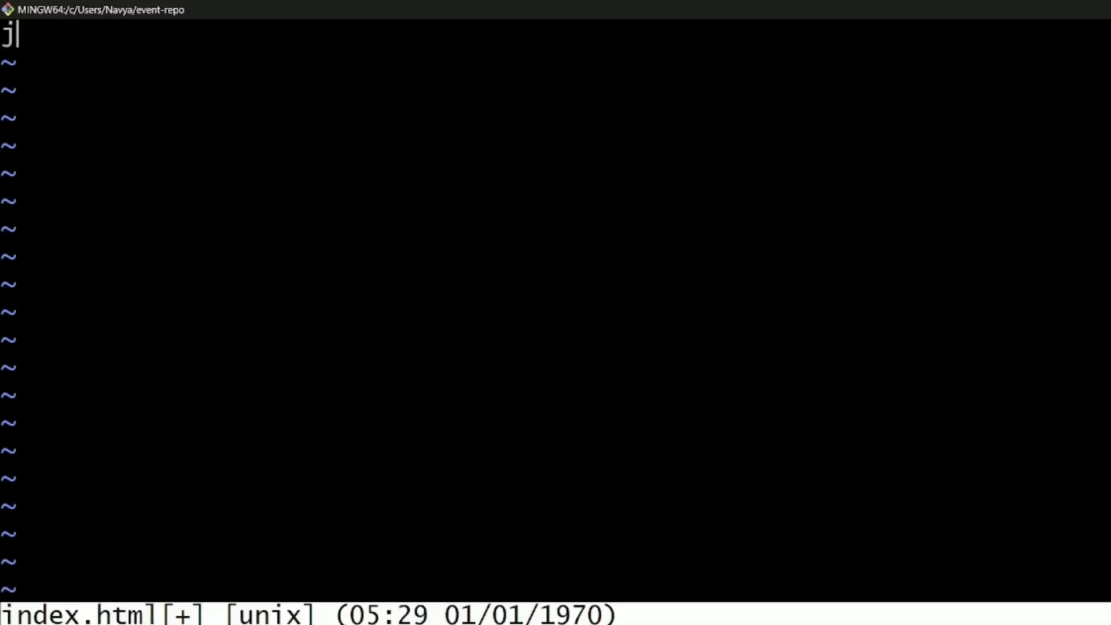
pyautogui.press('BackSpace')
pyautogui.write('hii we')
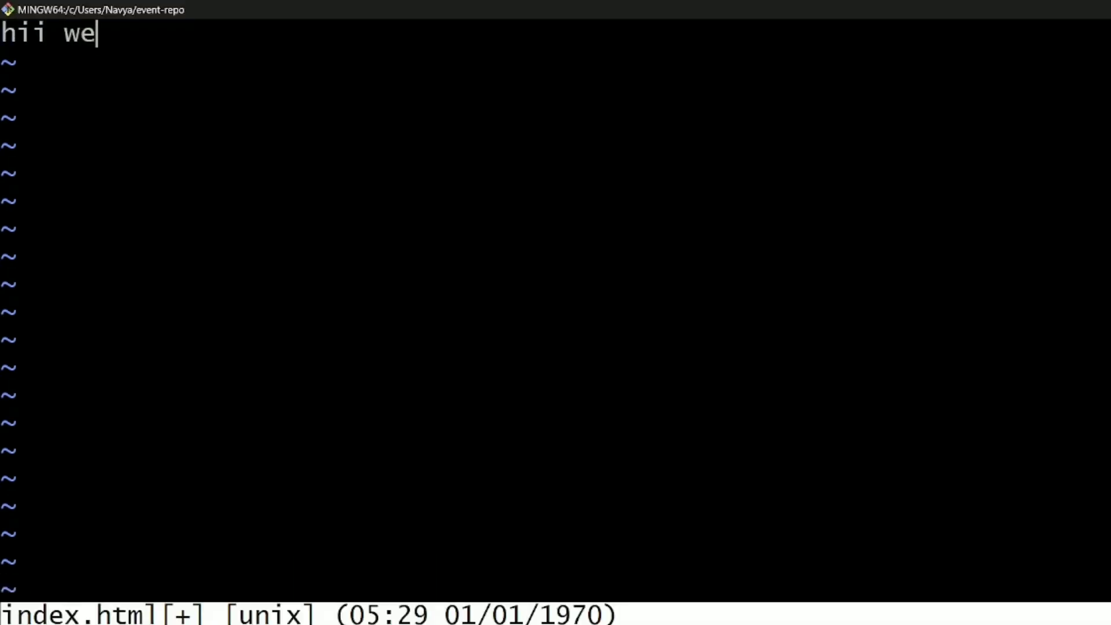
pyautogui.write('lcome to ')
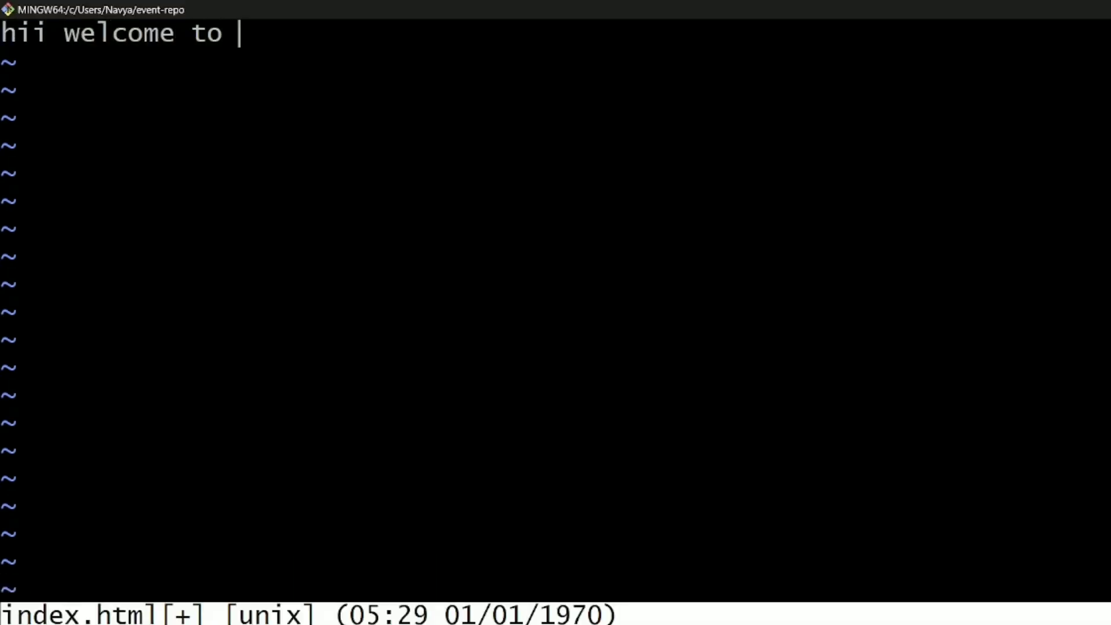
pyautogui.write('tam,iltechzone')
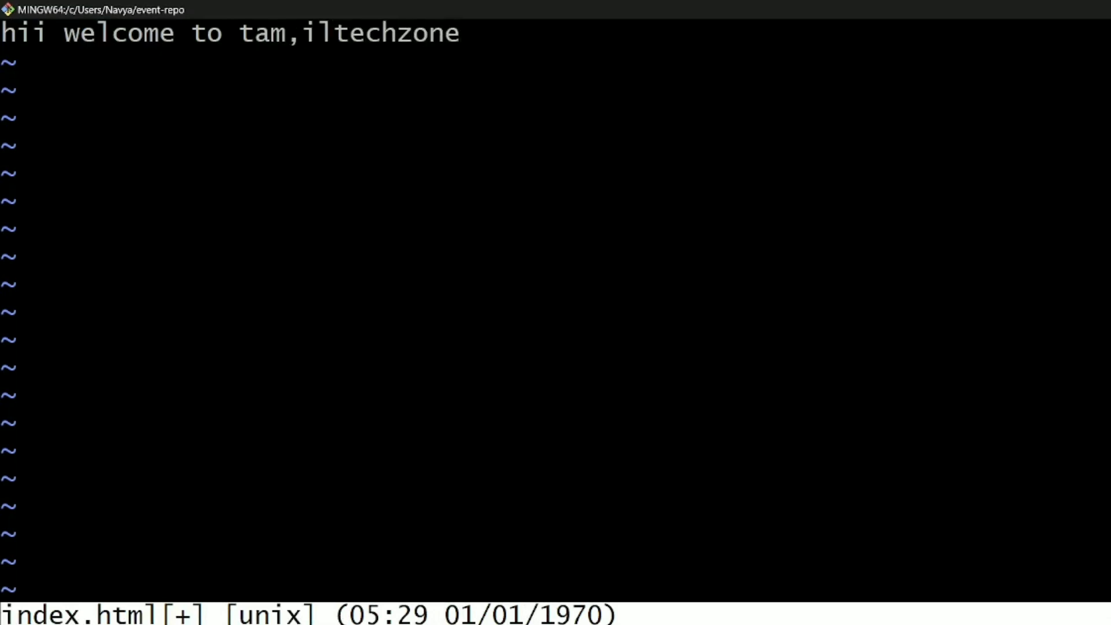
pyautogui.press('BackSpace')
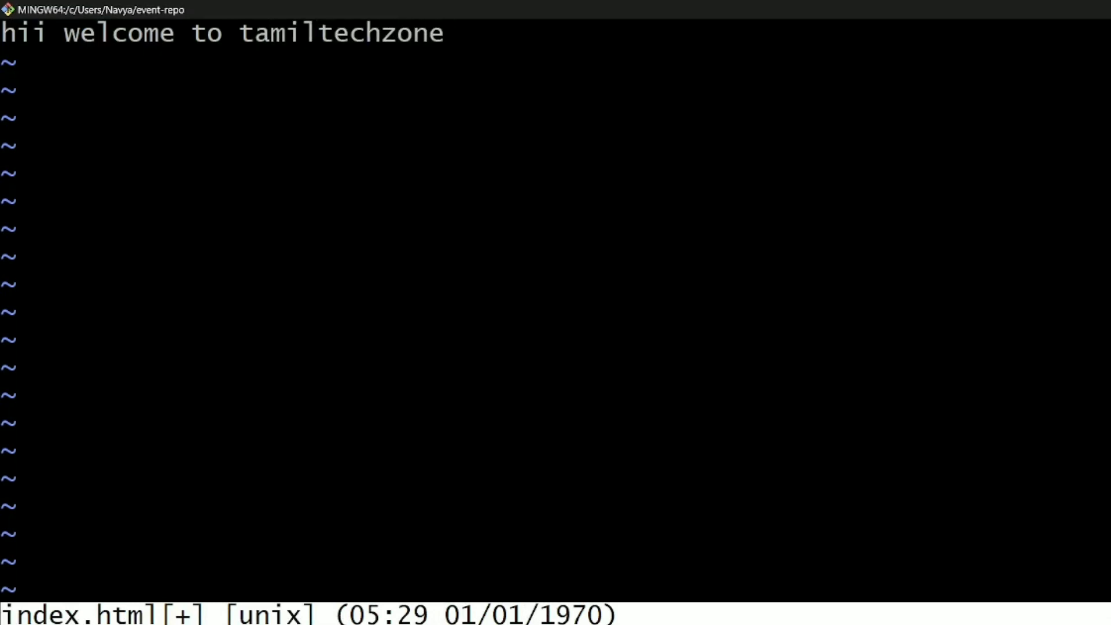
pyautogui.press('Return')
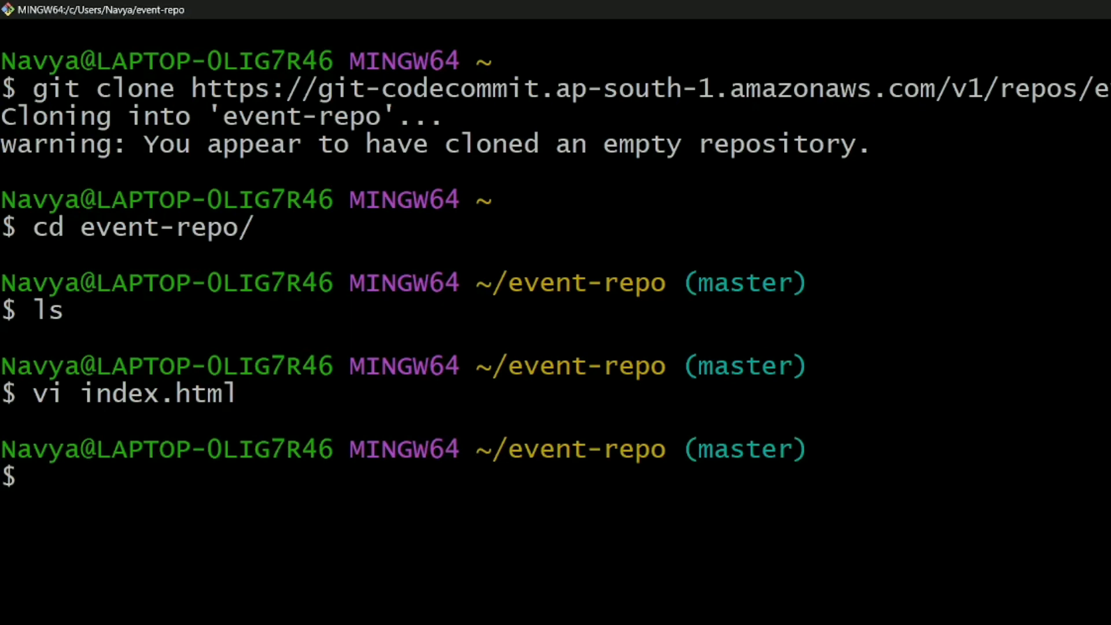
# Stage all files and commit them with the message 'first commit'.
pyautogui.write('git add')
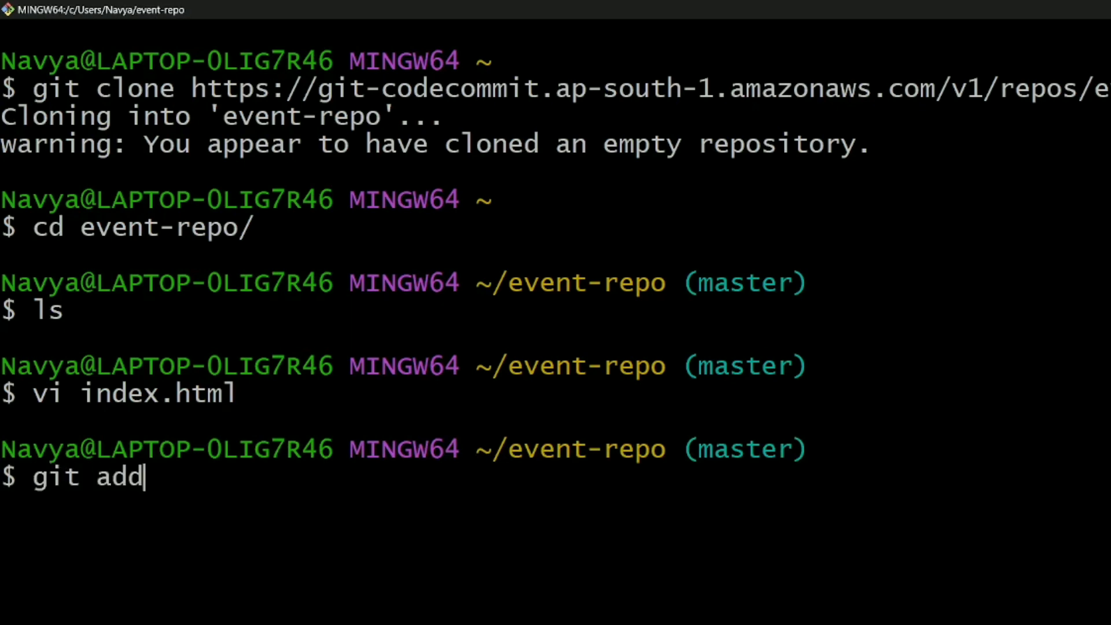
pyautogui.write(' .')
pyautogui.press('Return')
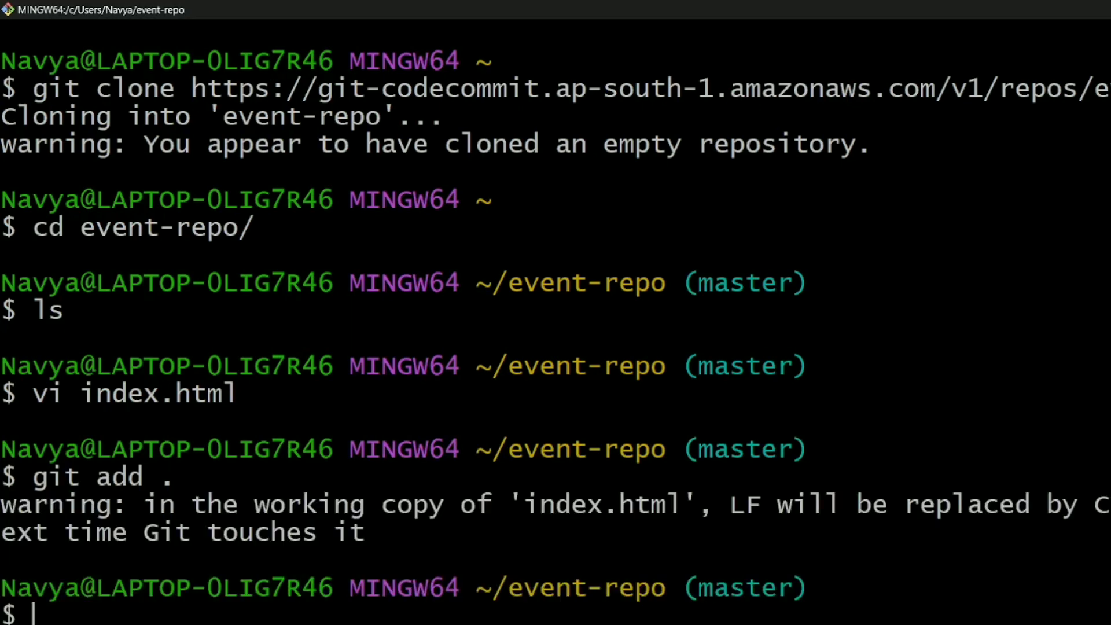
pyautogui.write('git commit ')
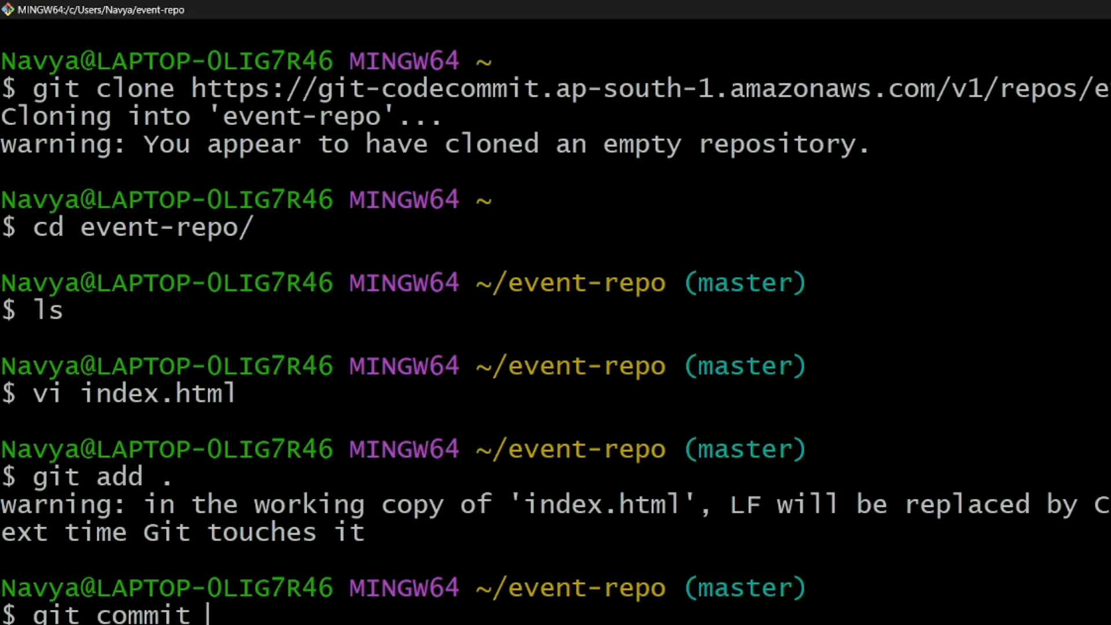
pyautogui.write('-m "first ')
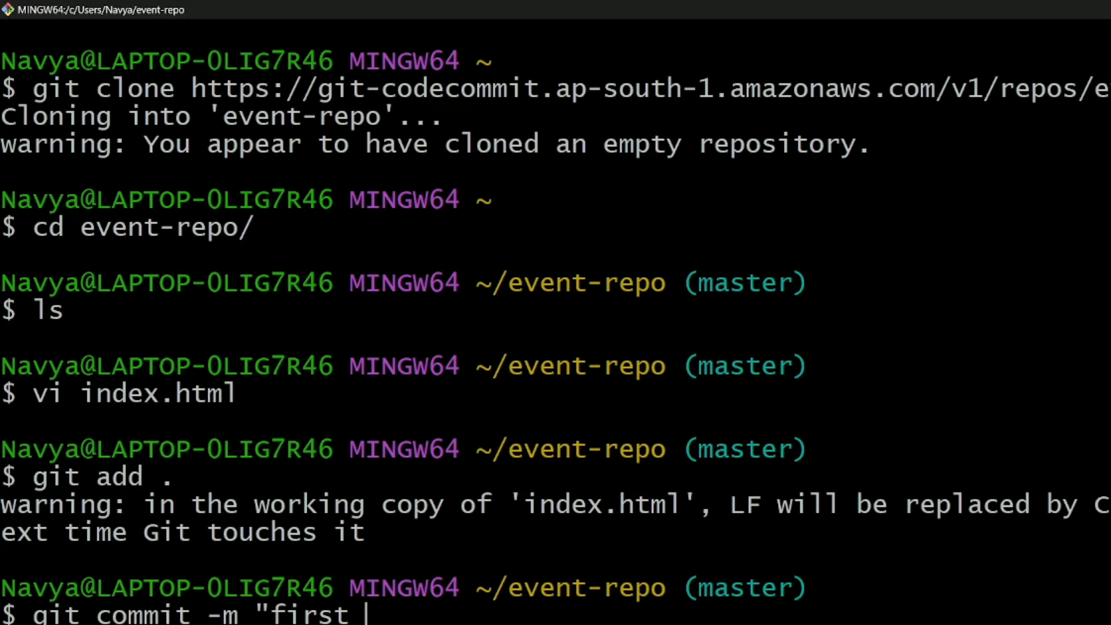
pyautogui.write('commit"')
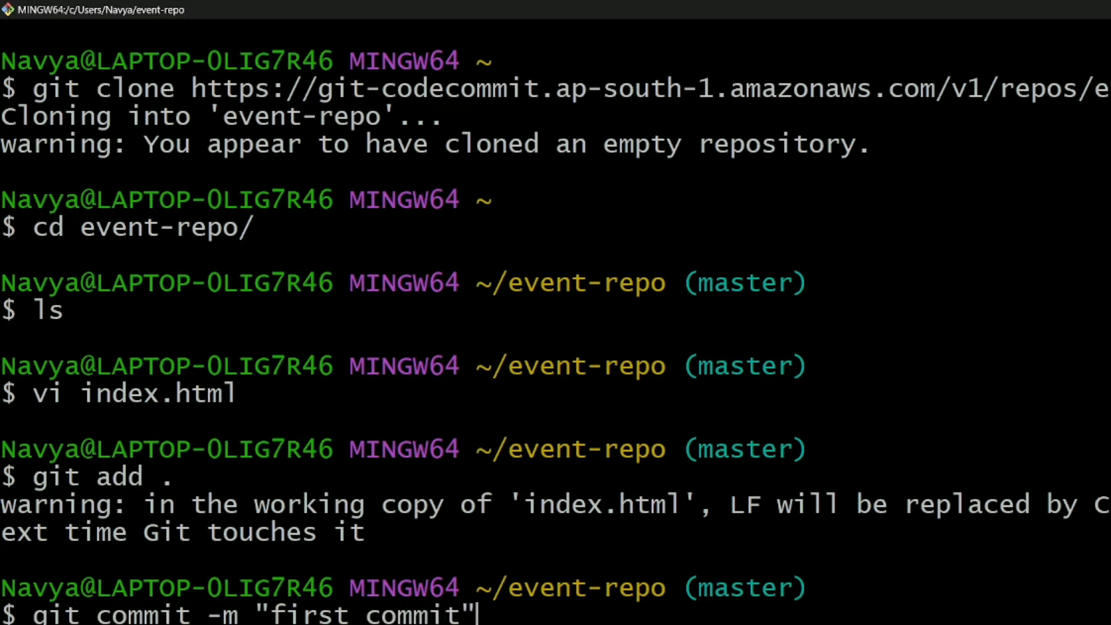
pyautogui.press('Return')
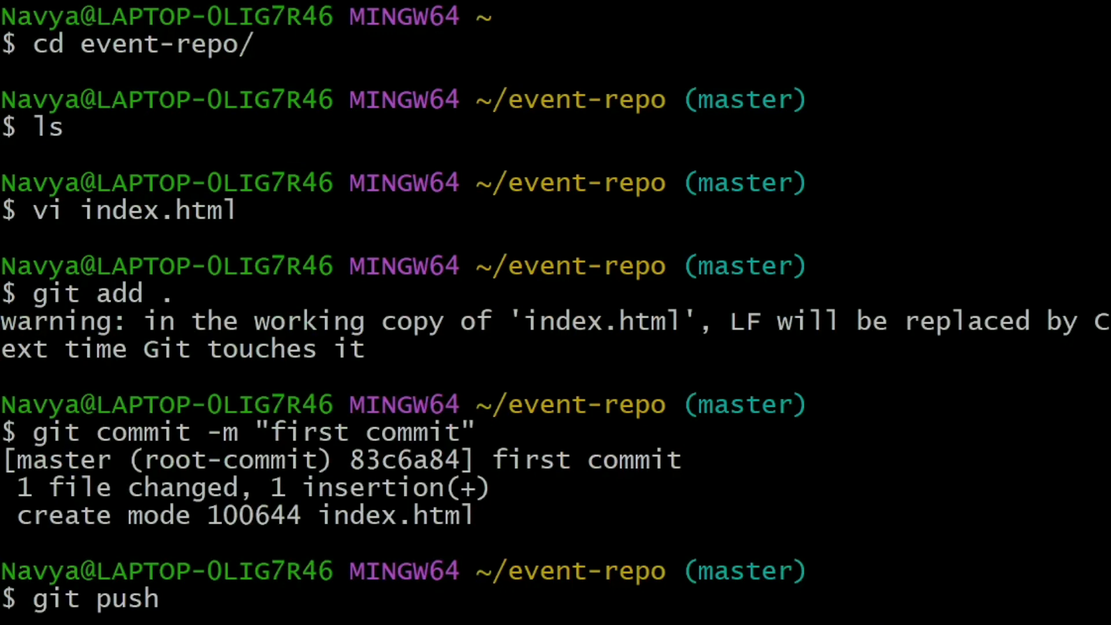
# Push the commit with git push -u origin master to CodeCommit.
pyautogui.write('-u origi')
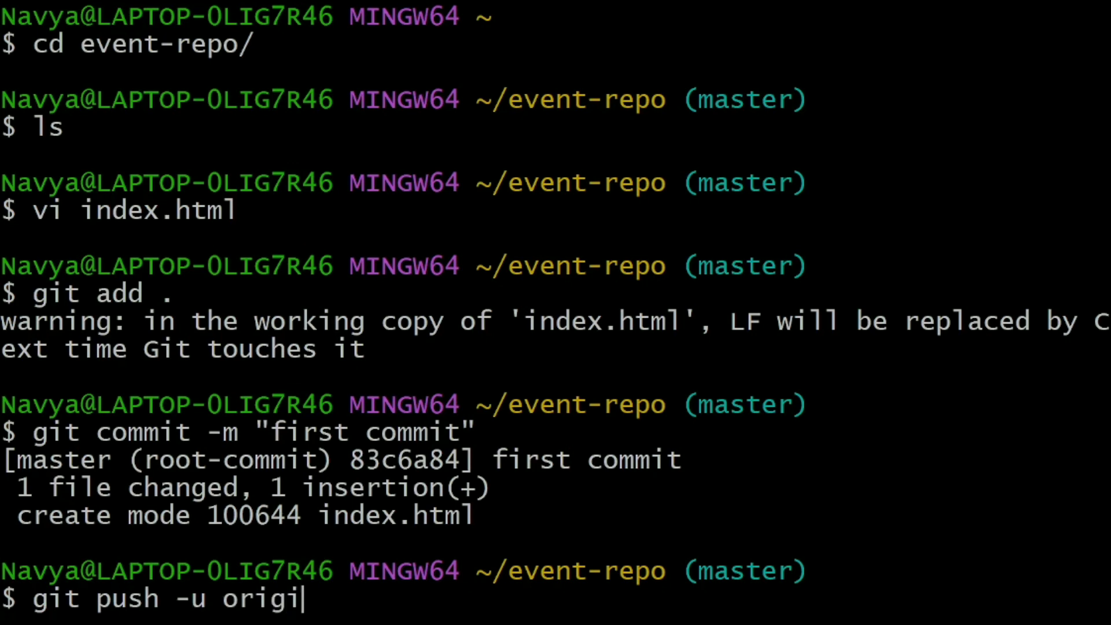
pyautogui.write('n master')
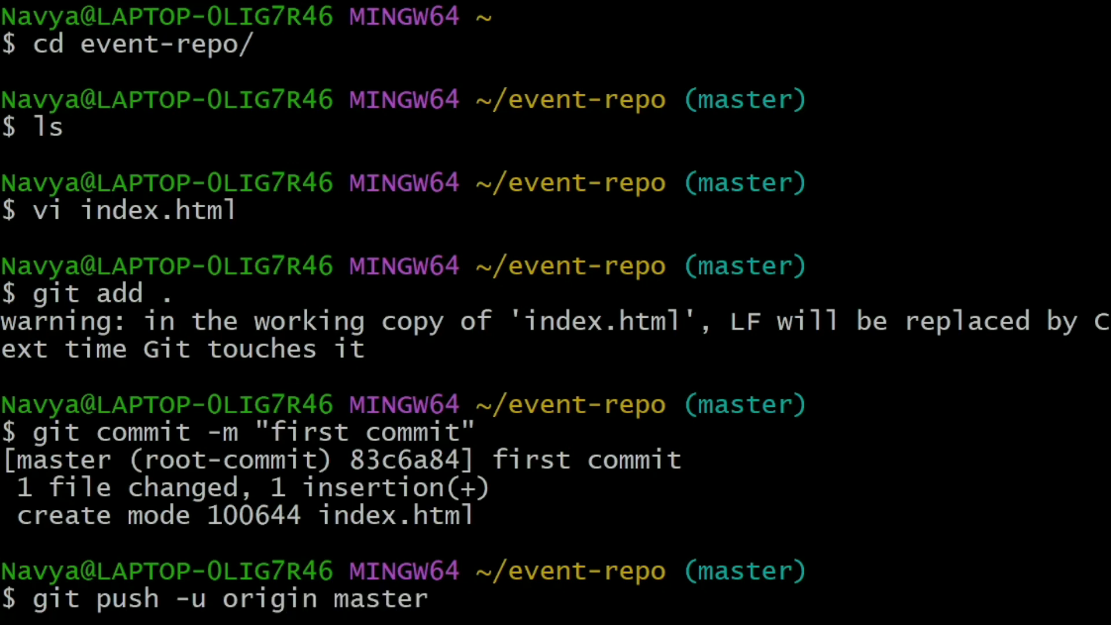
pyautogui.press('Return')
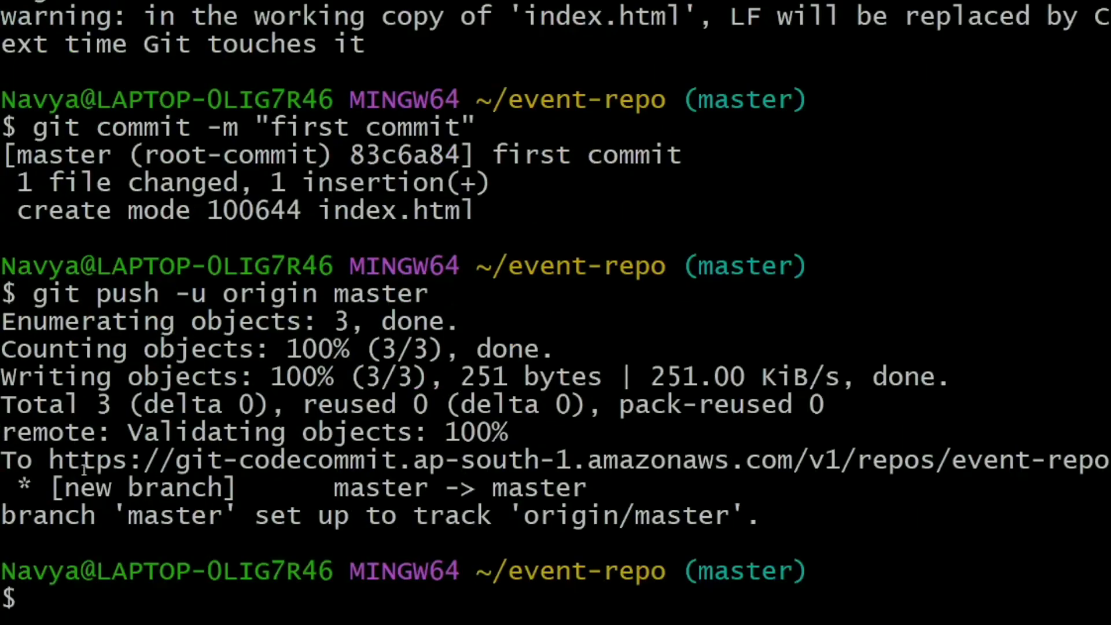
pyautogui.moveTo(80, 485); pyautogui.dragTo(606, 495)
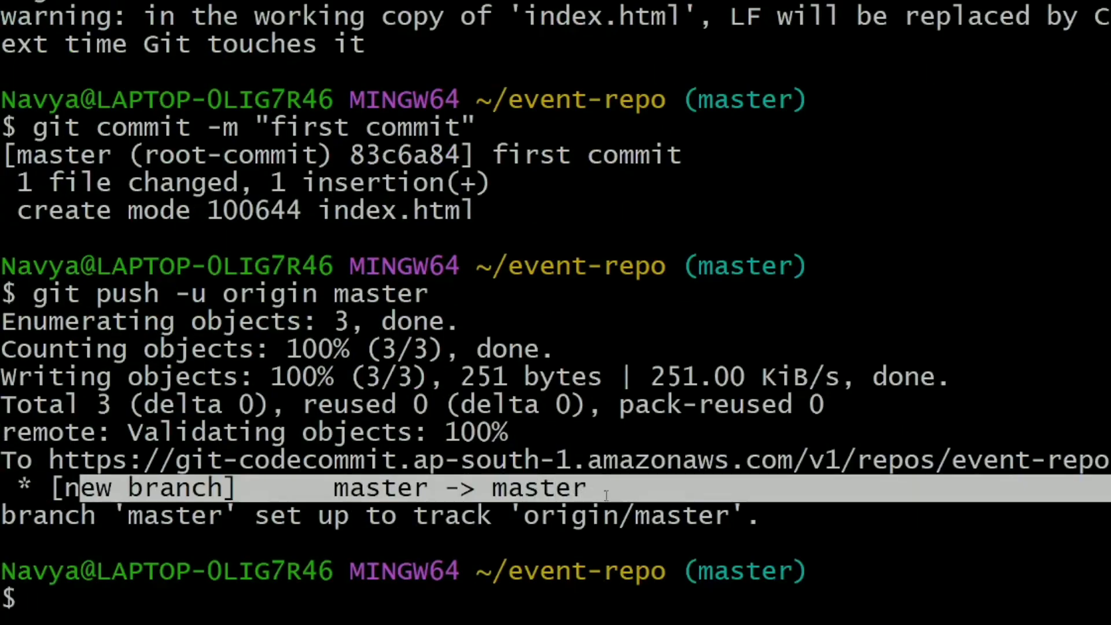
pyautogui.click(783, 434)
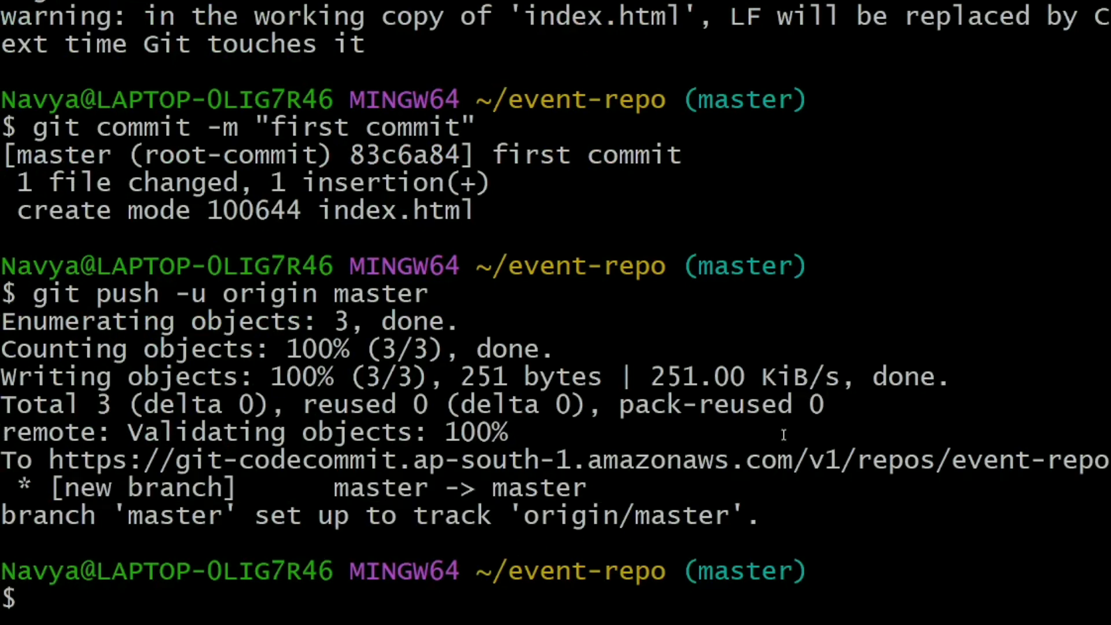
pyautogui.moveTo(888, 462); pyautogui.dragTo(1110, 462)
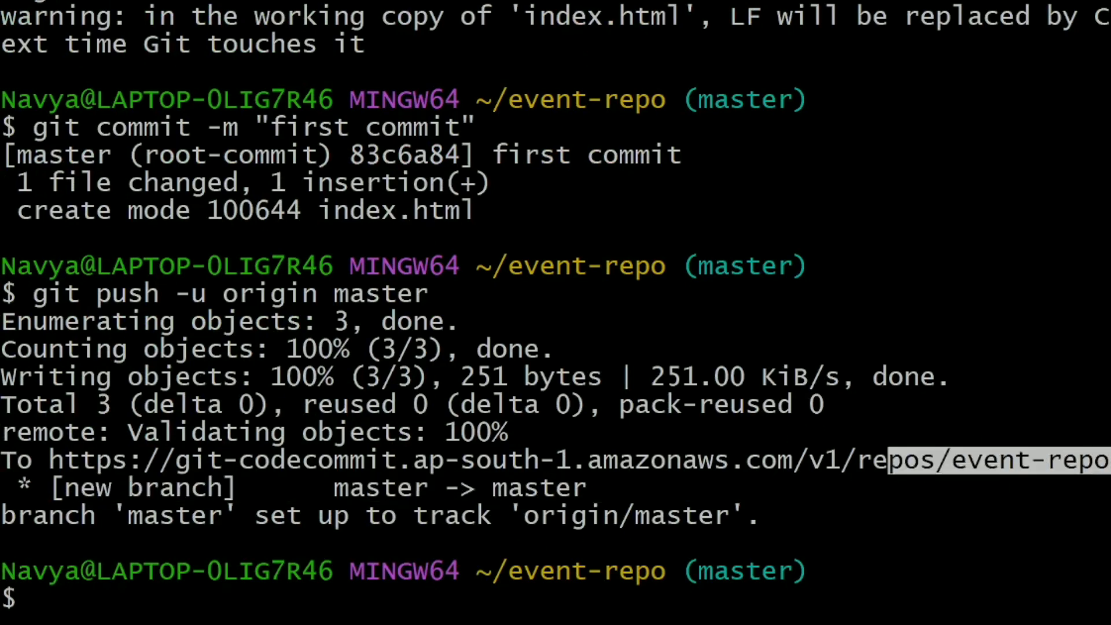
pyautogui.click(1068, 485)
pyautogui.click(798, 623)
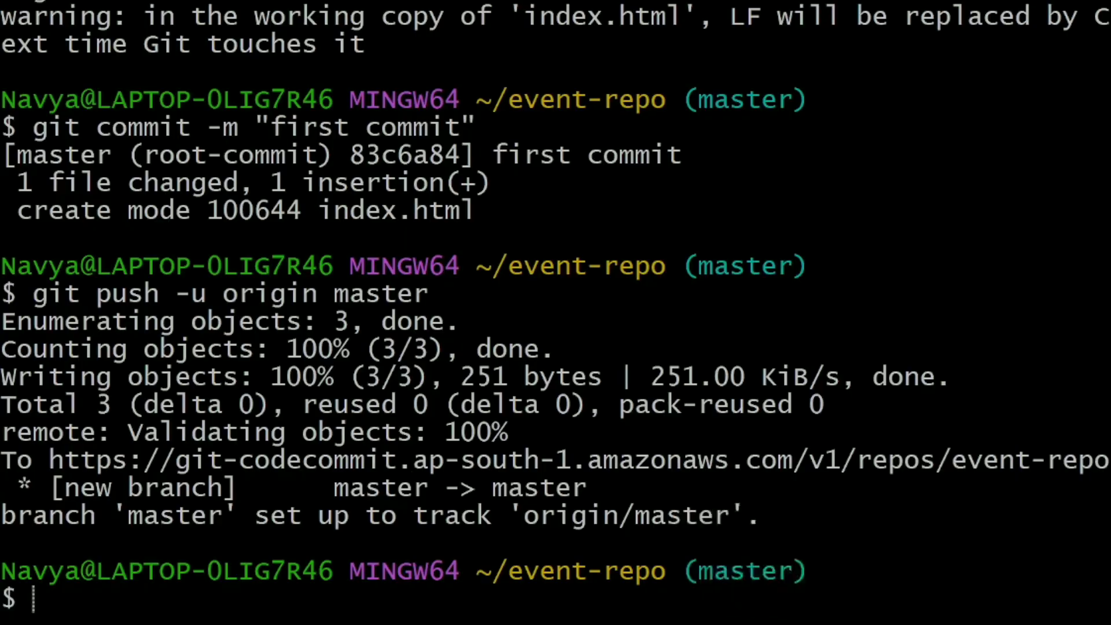
# Reload the CodeCommit event-repo page so index.html appears on master.
pyautogui.click(313, 1)
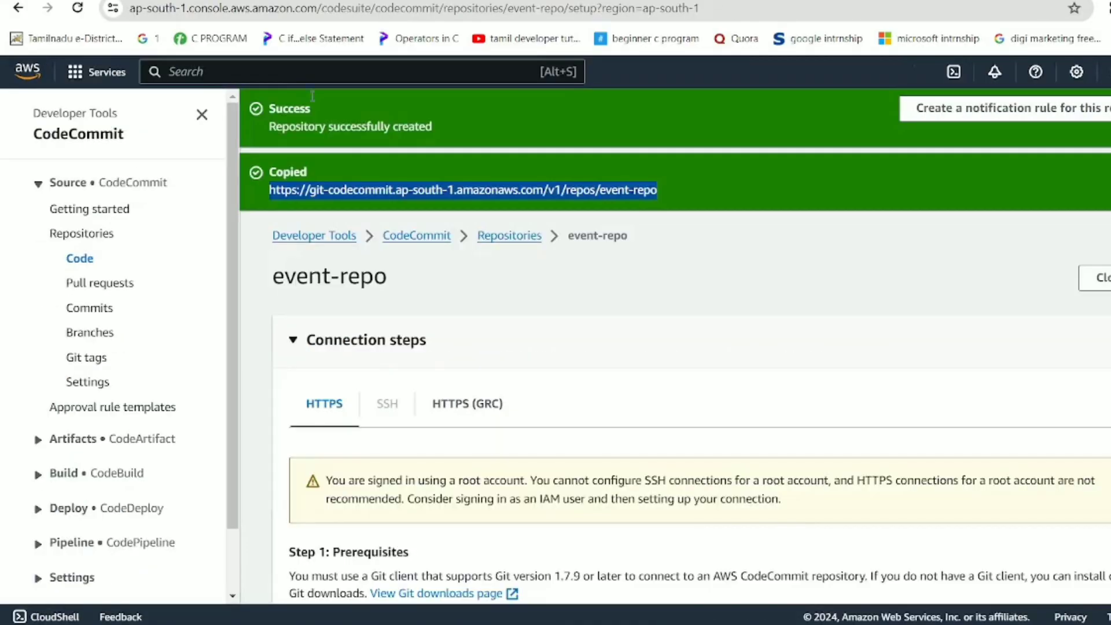
pyautogui.click(595, 278)
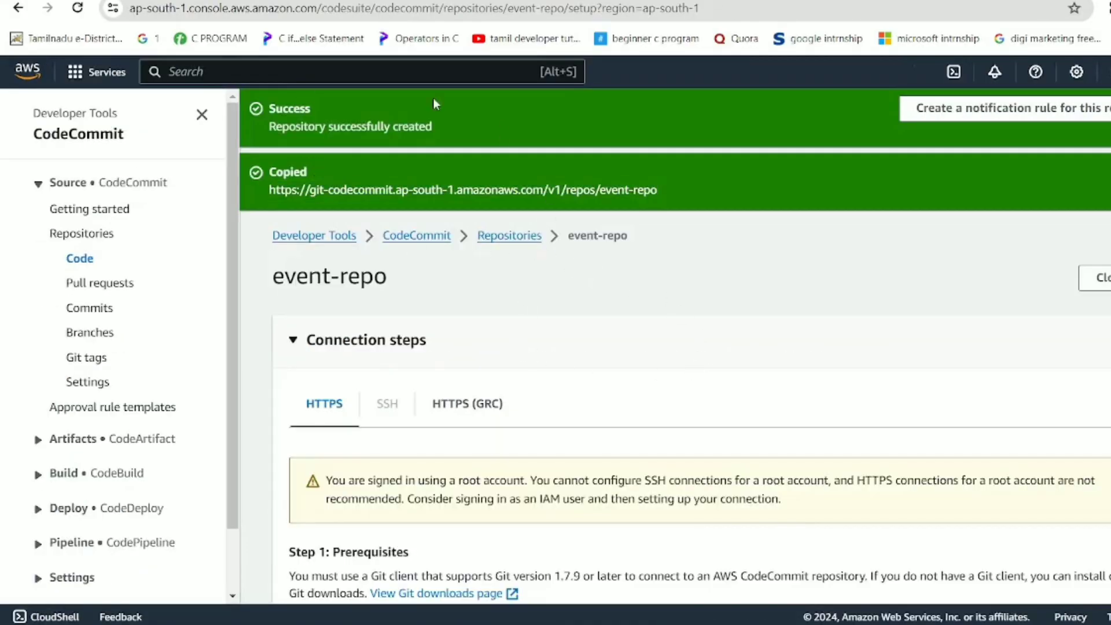
pyautogui.click(77, 8)
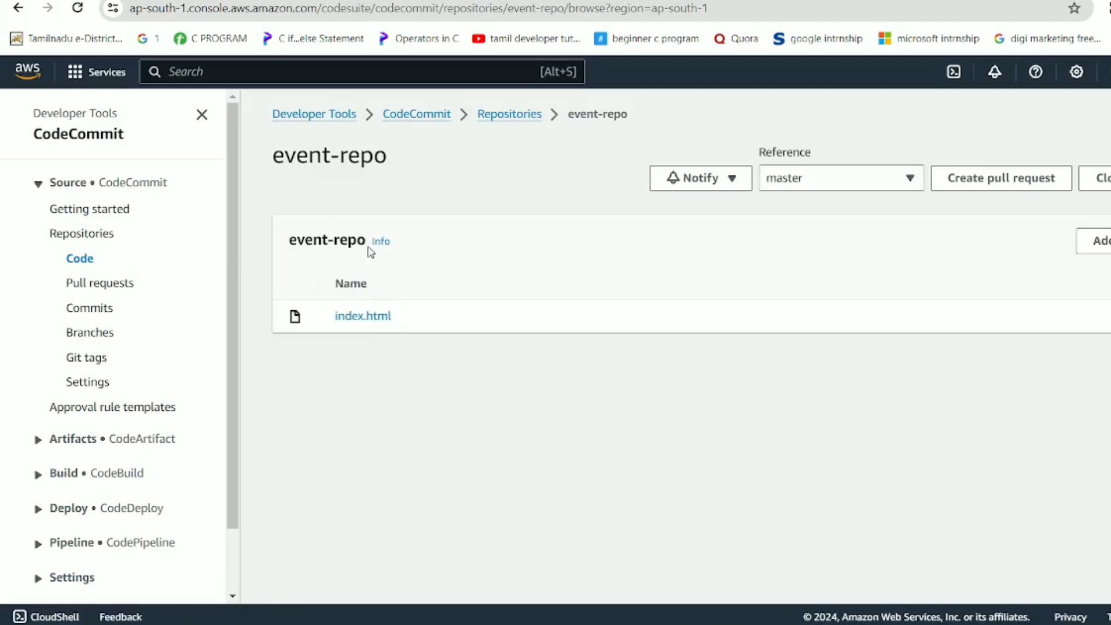
pyautogui.moveTo(366, 241); pyautogui.dragTo(287, 236)
pyautogui.click(566, 362)
# Search for SNS and open the Simple Notification Service Topics list.
pyautogui.click(283, 71)
pyautogui.write('sns')
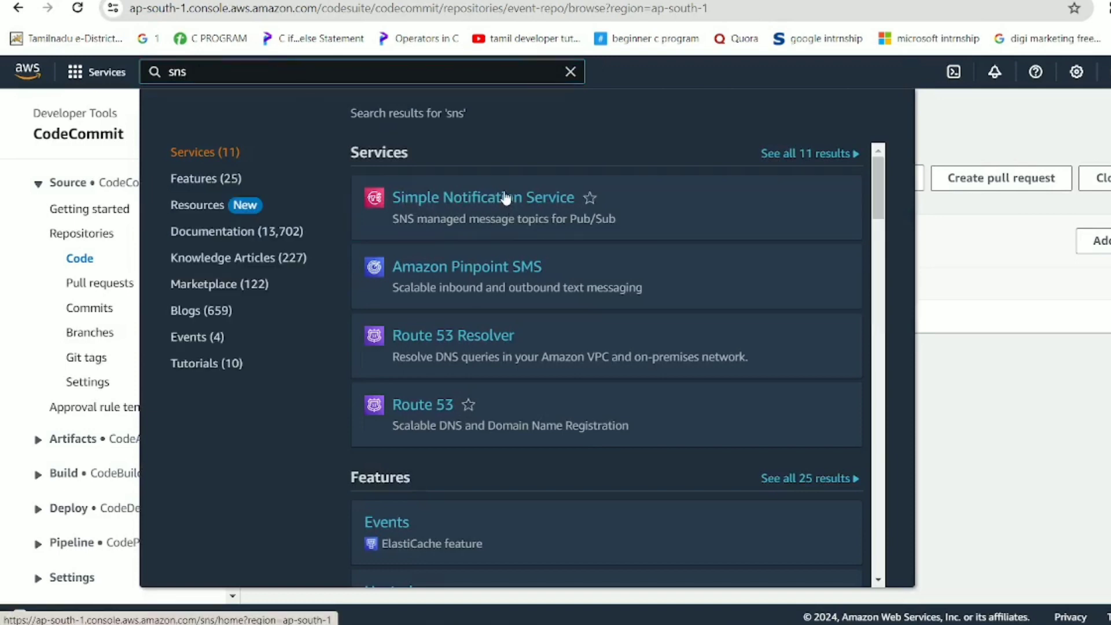
pyautogui.click(507, 199)
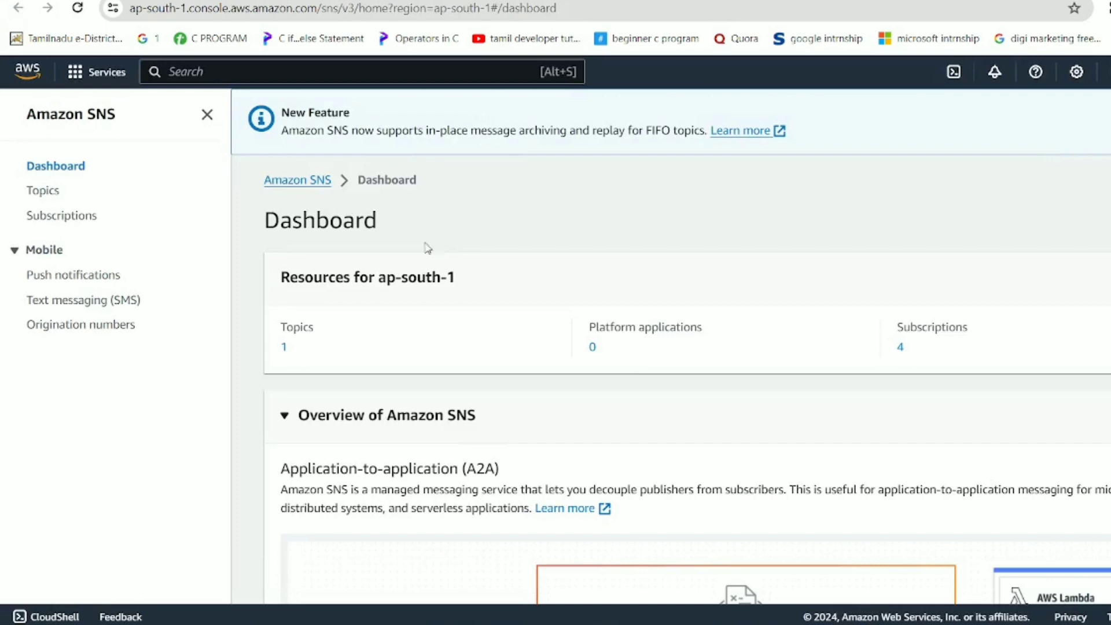
pyautogui.click(40, 191)
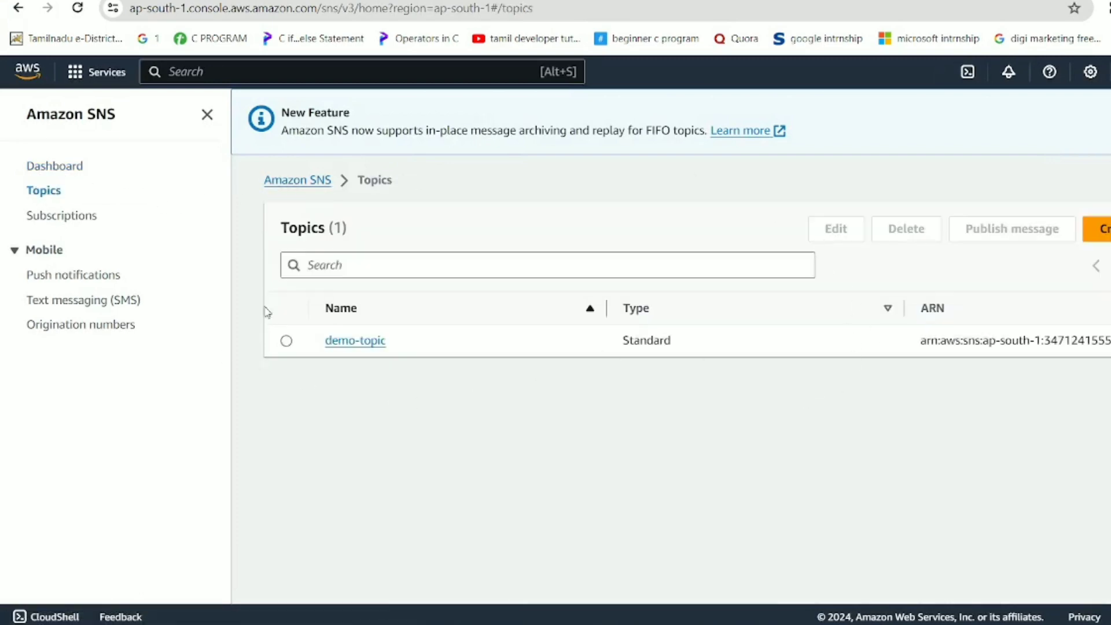
# Create a Standard topic named event-topic and check its empty Subscriptions table.
pyautogui.click(1099, 229)
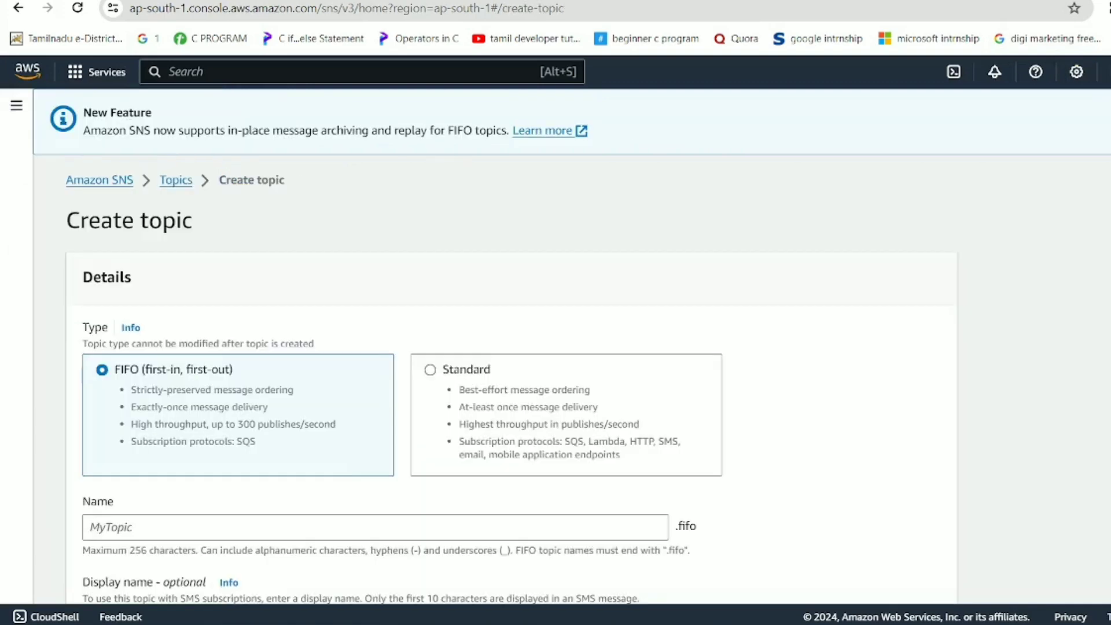
pyautogui.scroll(-4, 290, 463)
pyautogui.scroll(1, 272, 324)
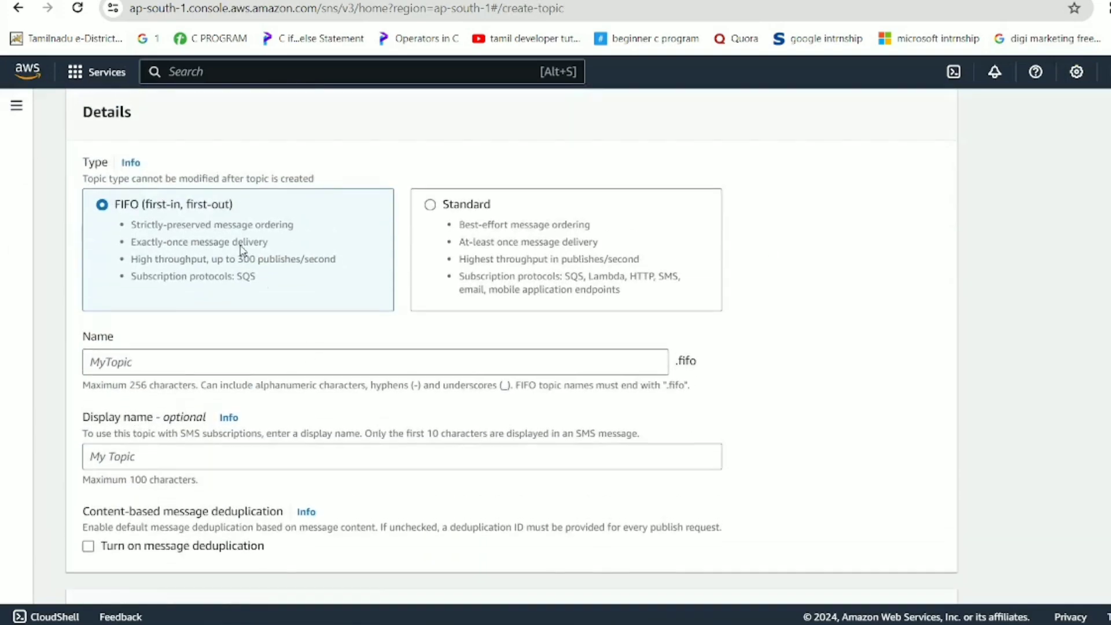
pyautogui.click(501, 261)
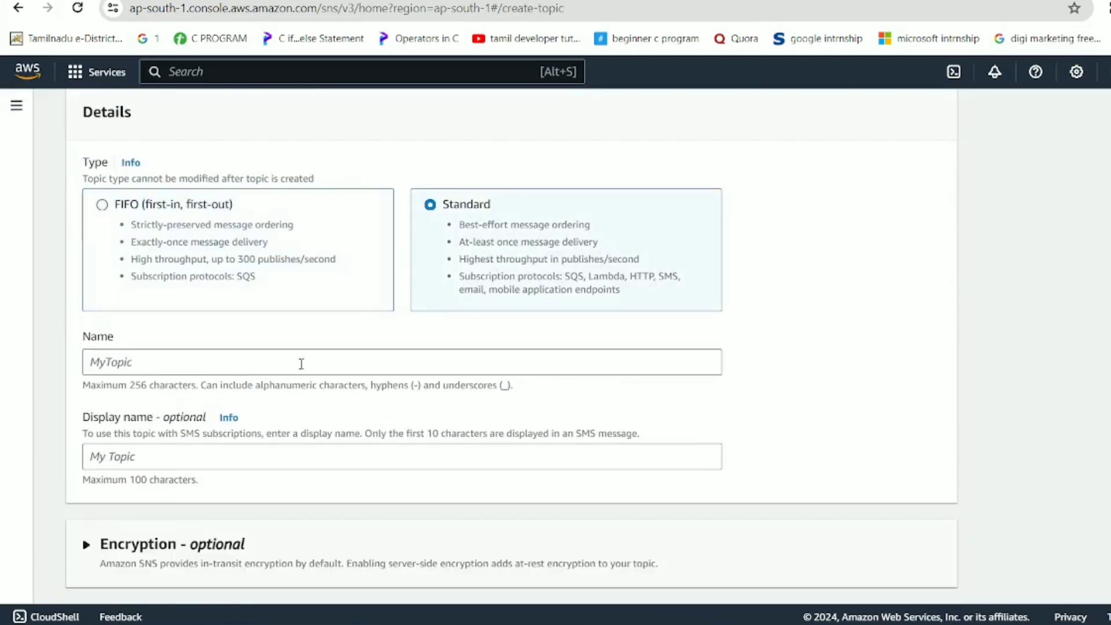
pyautogui.click(296, 364)
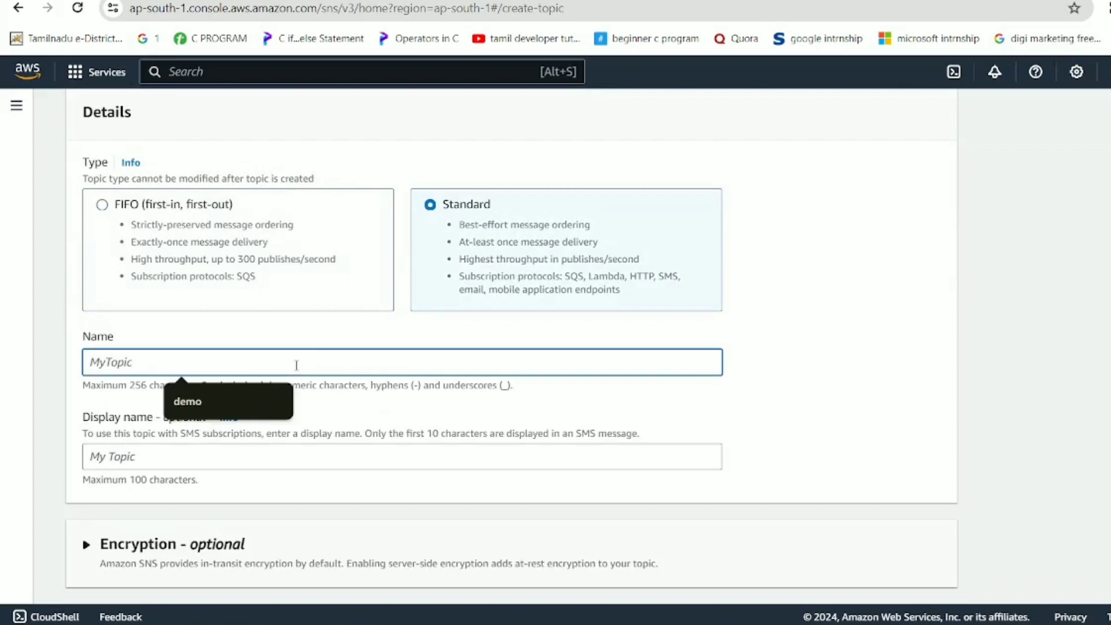
pyautogui.write('event-')
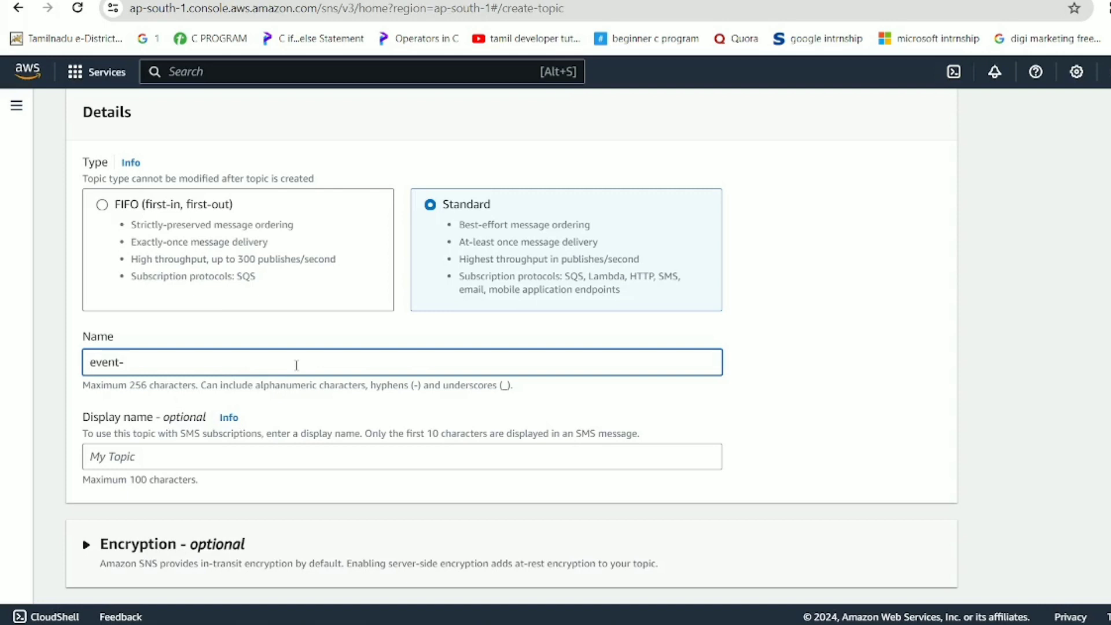
pyautogui.write('topic')
pyautogui.scroll(-10, 285, 486)
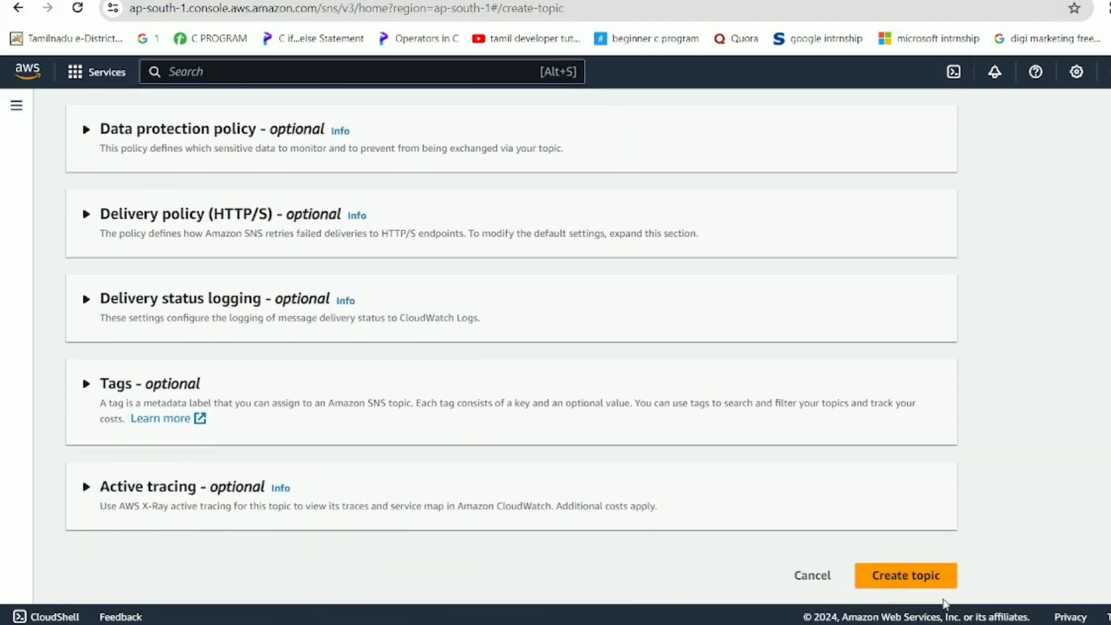
pyautogui.click(929, 584)
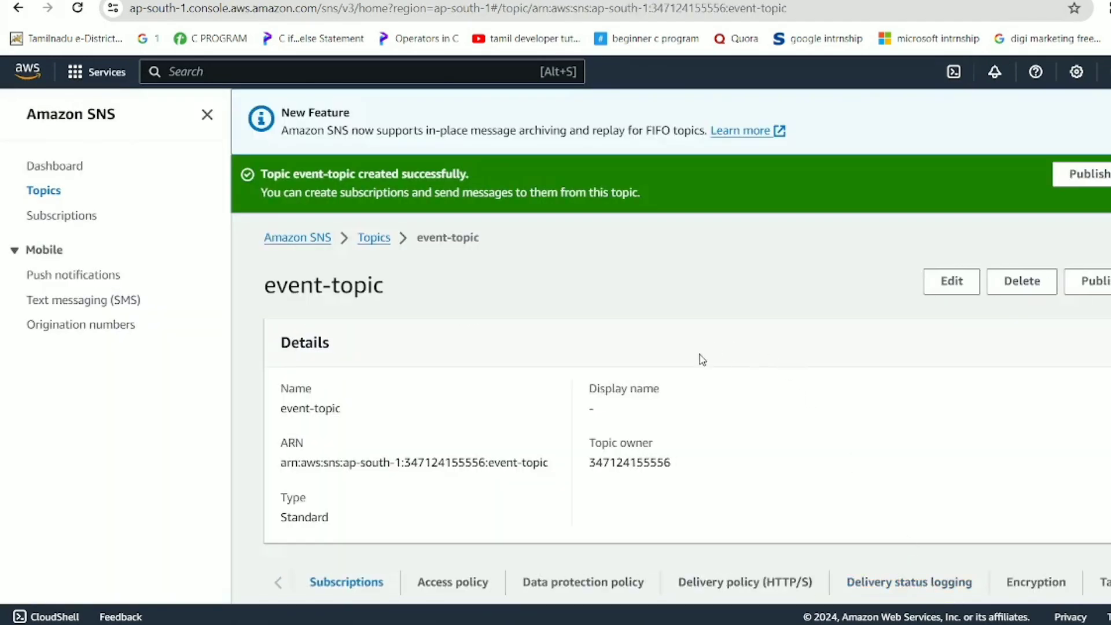
pyautogui.scroll(-3, 700, 360)
pyautogui.scroll(-2, 660, 458)
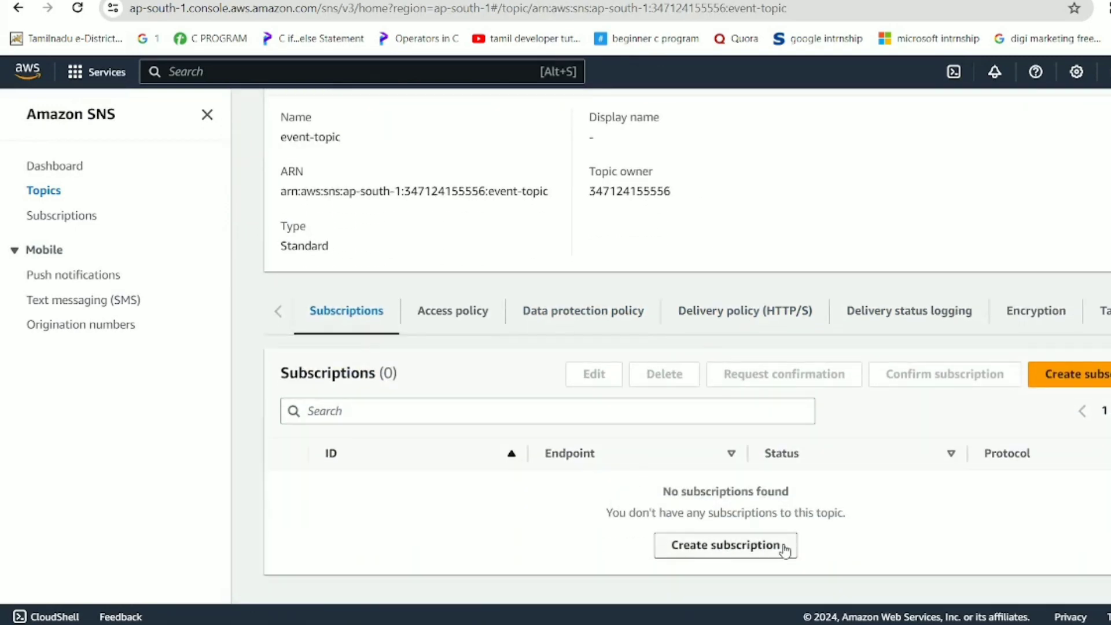
# Add an Email-protocol subscription for the subscriber's address to event-topic, then return to the topic page.
pyautogui.click(1093, 387)
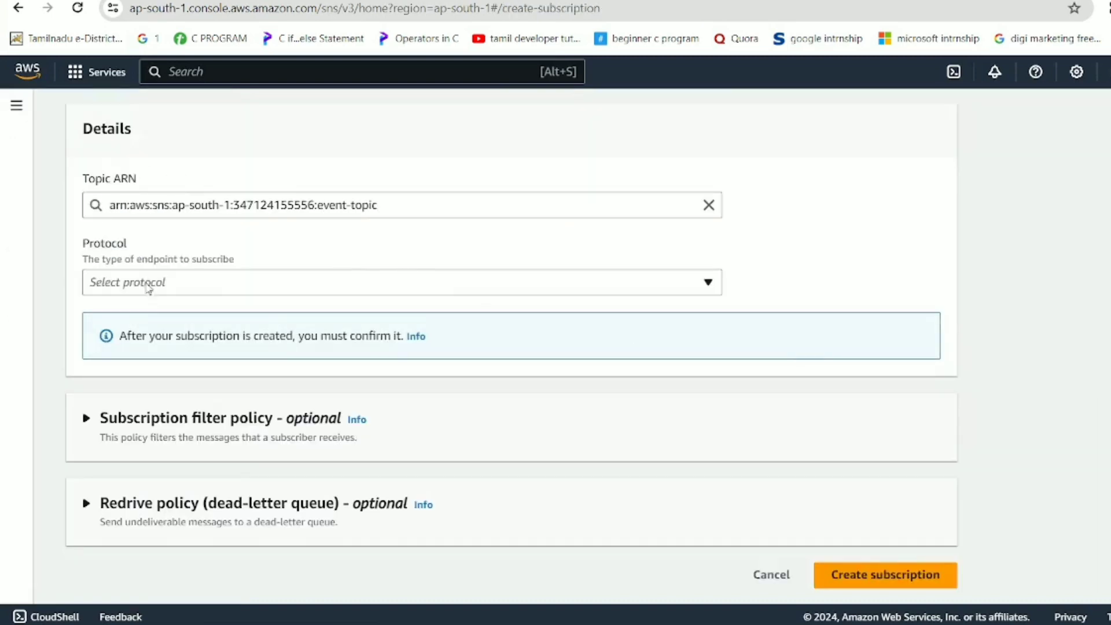
pyautogui.scroll(2, 148, 288)
pyautogui.click(146, 365)
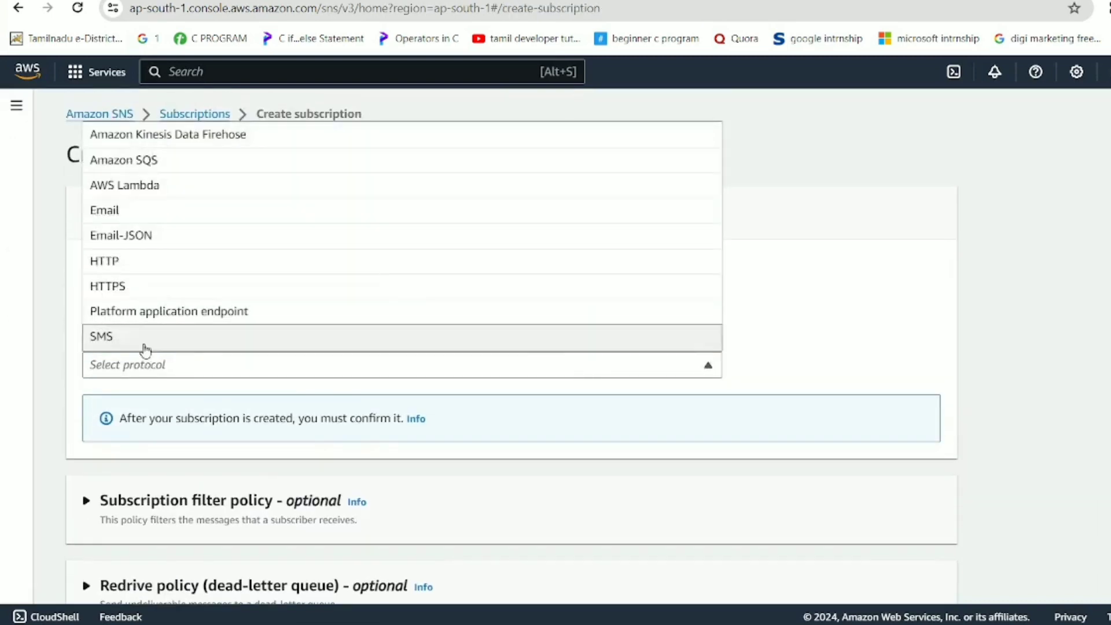
pyautogui.click(153, 216)
pyautogui.scroll(-2, 180, 405)
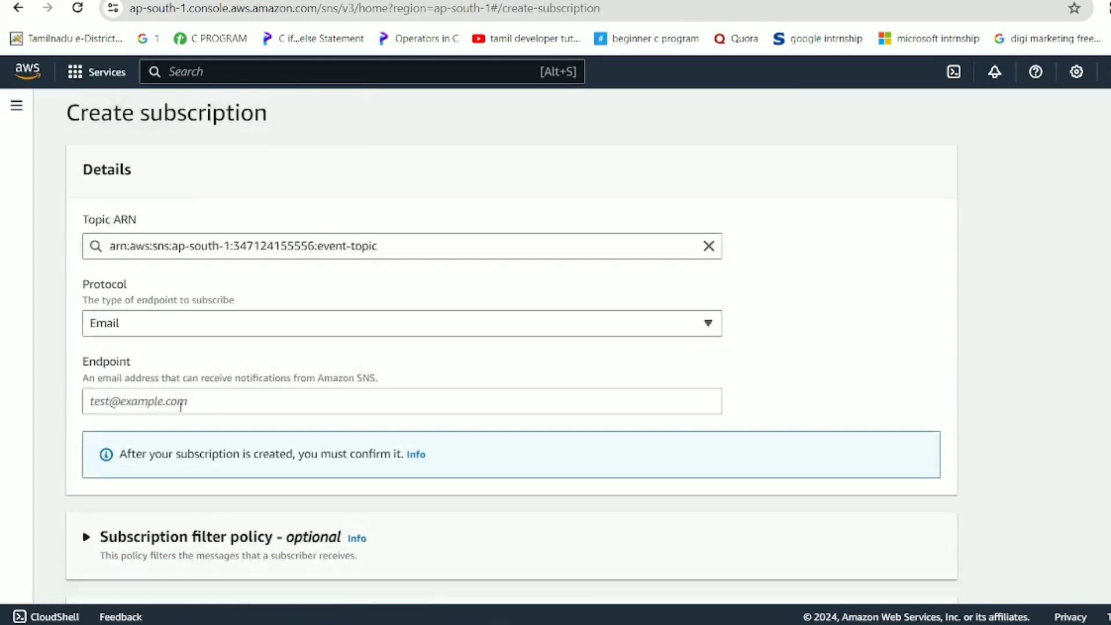
pyautogui.click(169, 361)
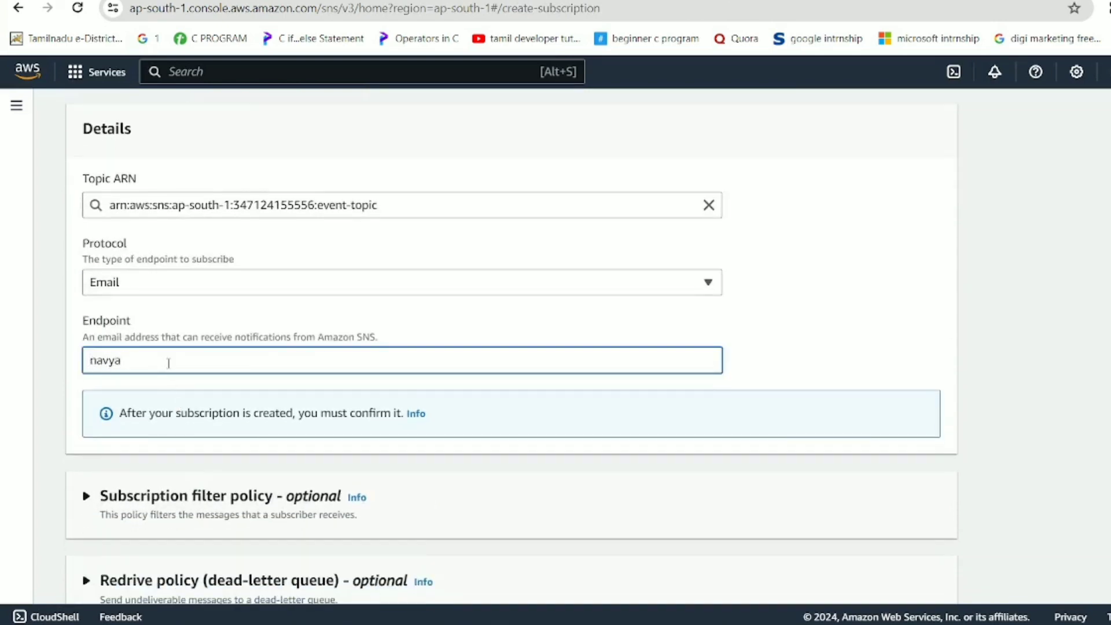
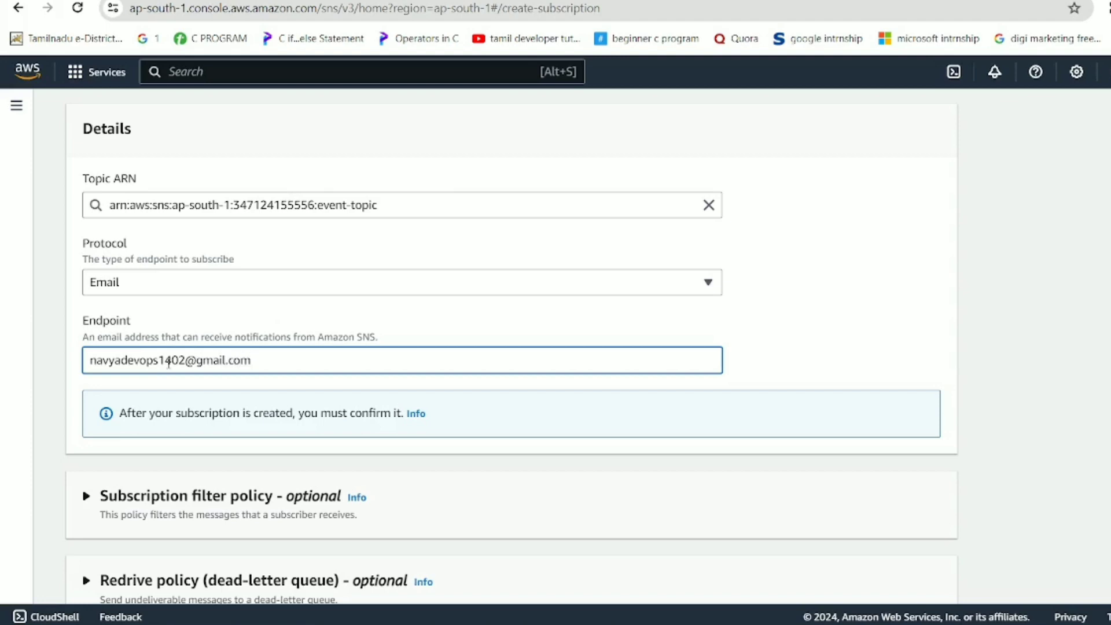
pyautogui.scroll(-1, 169, 362)
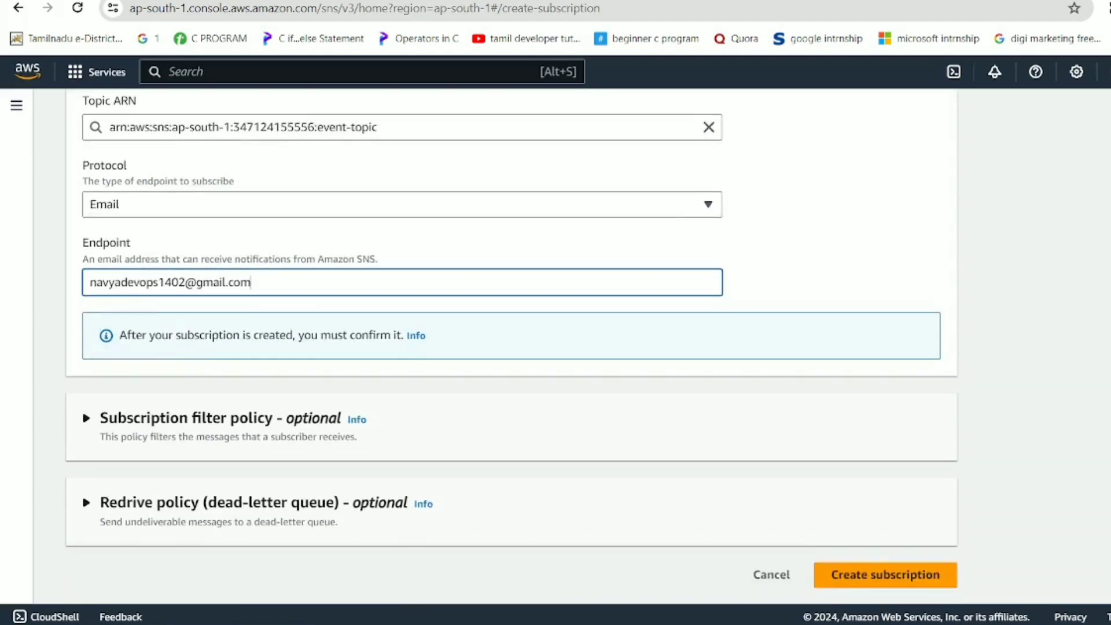
pyautogui.click(930, 582)
pyautogui.scroll(-4, 744, 400)
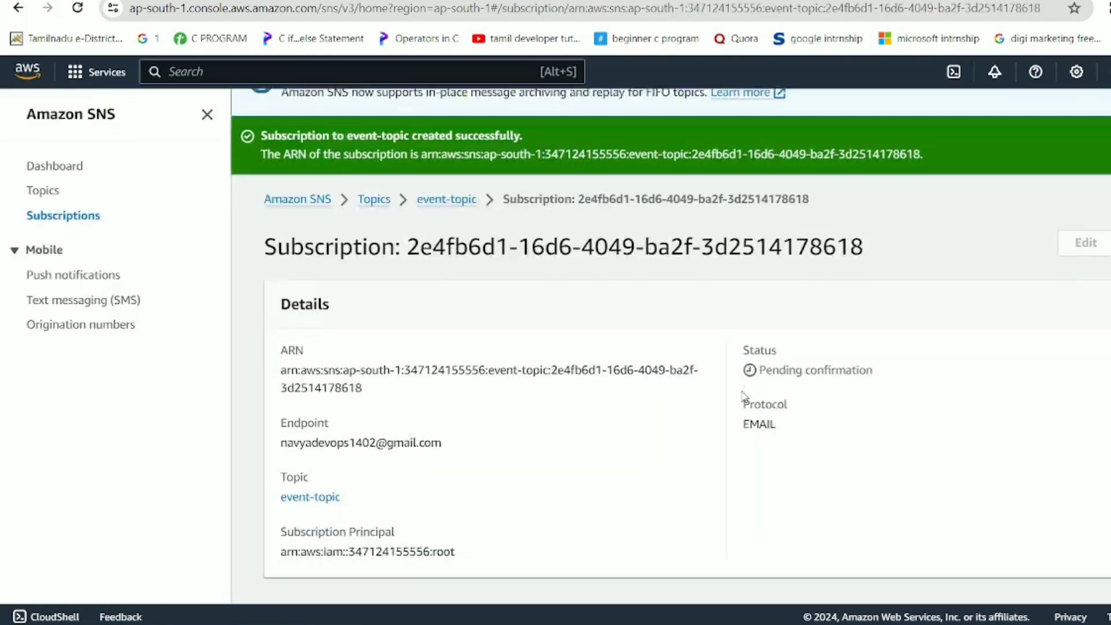
pyautogui.scroll(5, 441, 389)
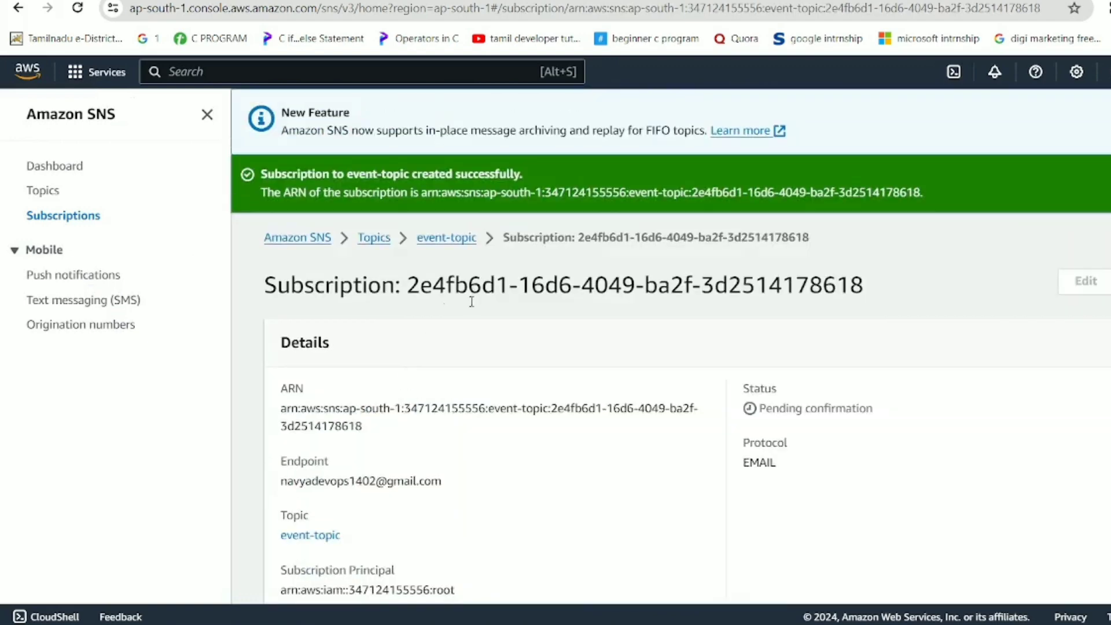
pyautogui.click(454, 248)
pyautogui.scroll(-3, 523, 359)
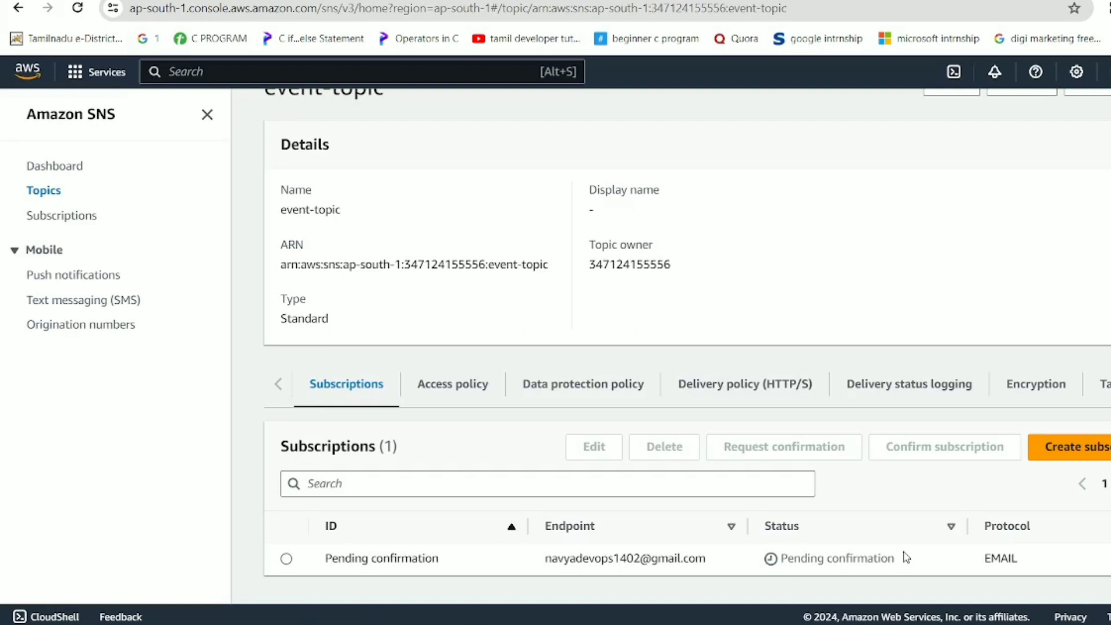
# Click Confirm subscription in Gmail's AWS Notification email, then return to the SNS event-topic page.
pyautogui.moveTo(762, 524); pyautogui.dragTo(906, 570)
pyautogui.click(907, 569)
pyautogui.hotkey('alt', 'Tab')
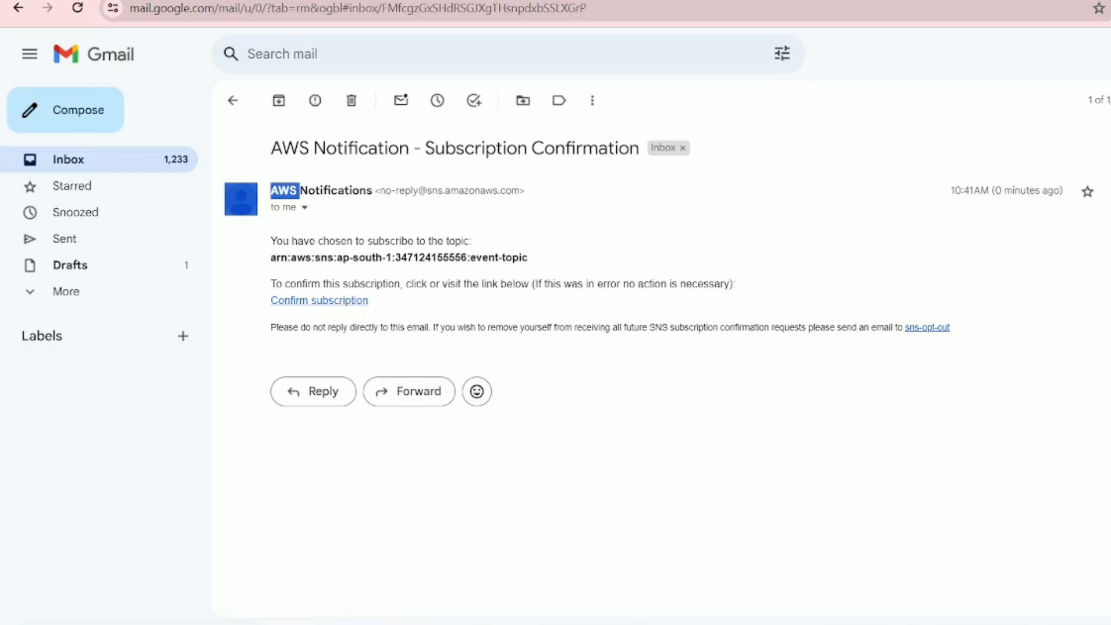
pyautogui.click(610, 431)
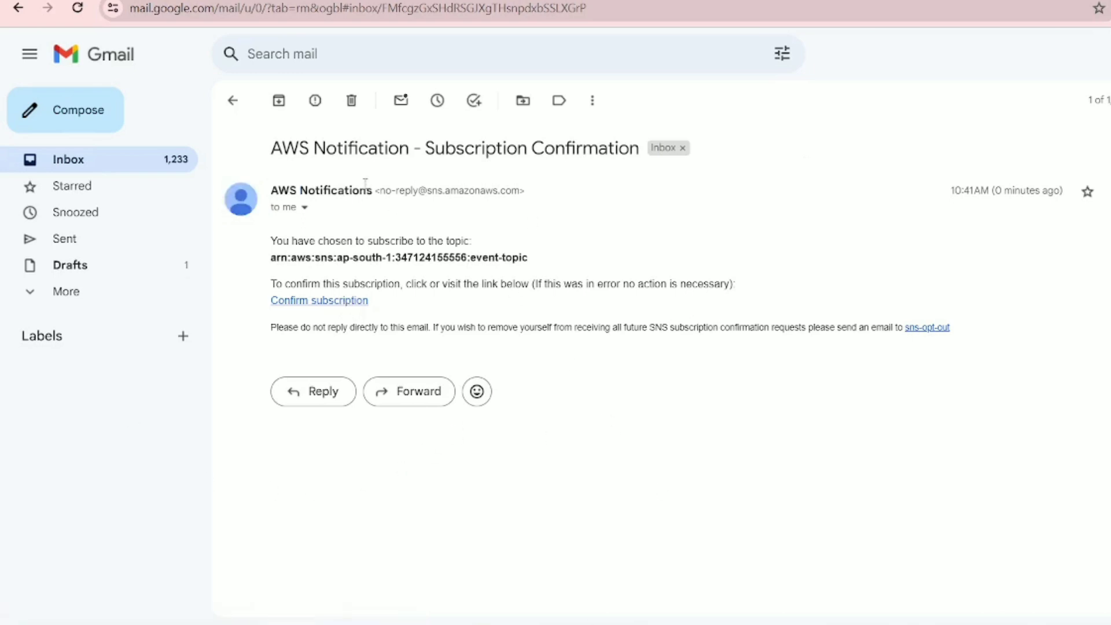
pyautogui.click(345, 301)
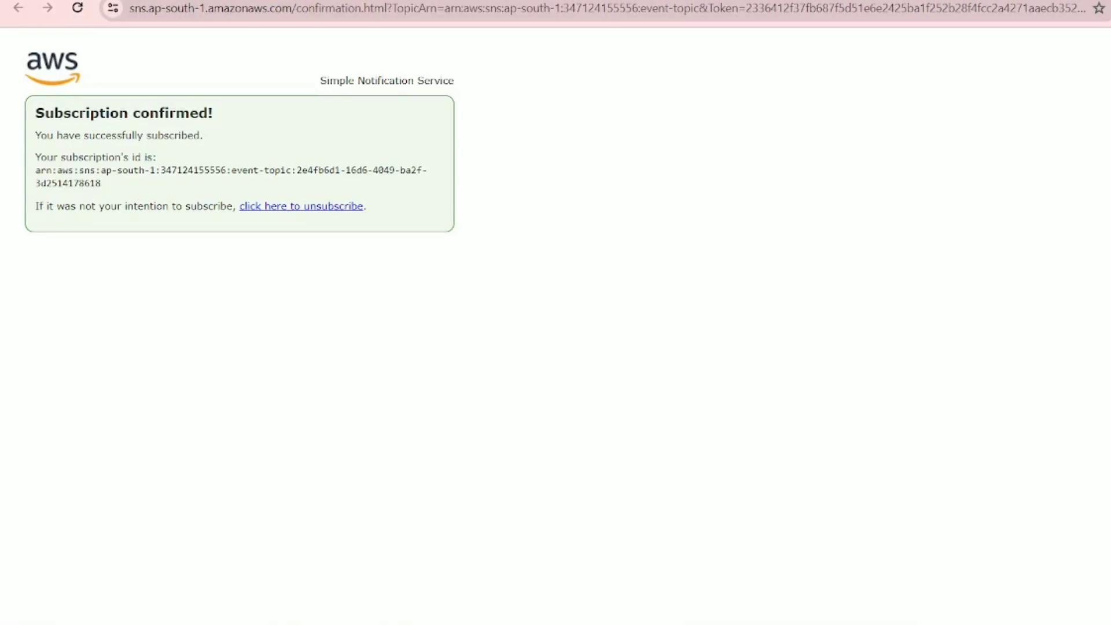
pyautogui.hotkey('alt', 'Tab')
pyautogui.scroll(3, 412, 434)
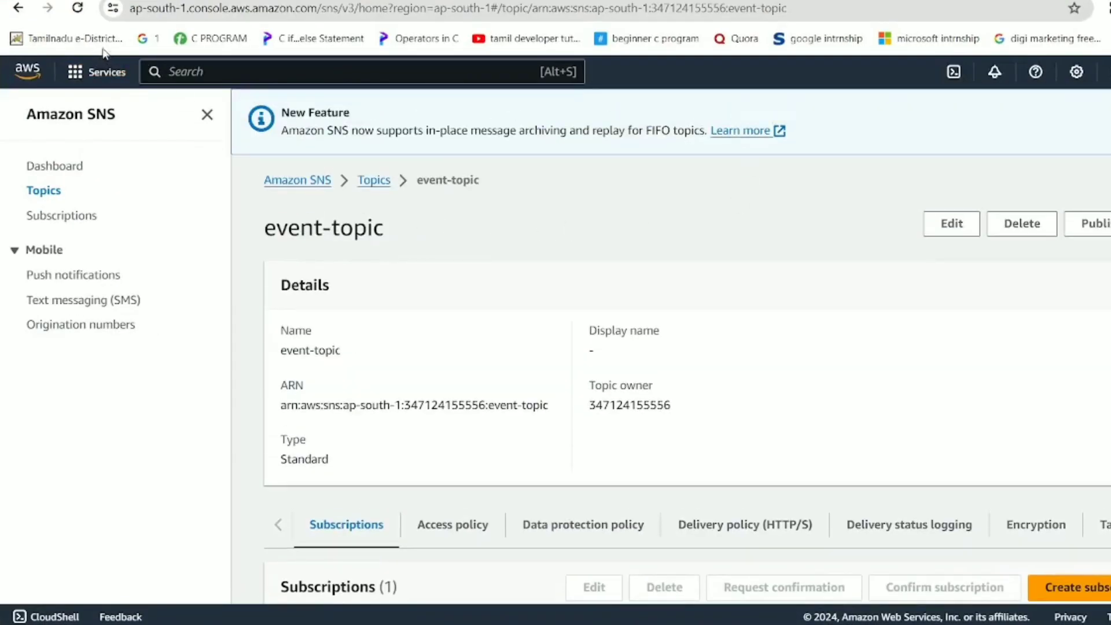
# Reload event-topic so its EMAIL subscription shows status Confirmed, glancing at the architecture diagram.
pyautogui.click(77, 8)
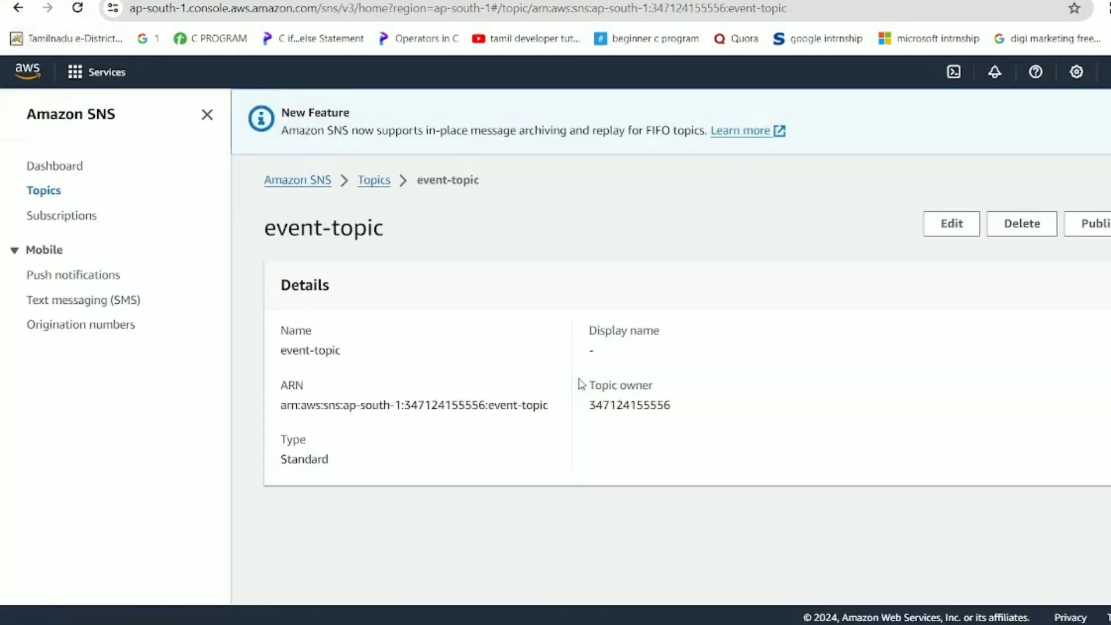
pyautogui.scroll(-2, 577, 382)
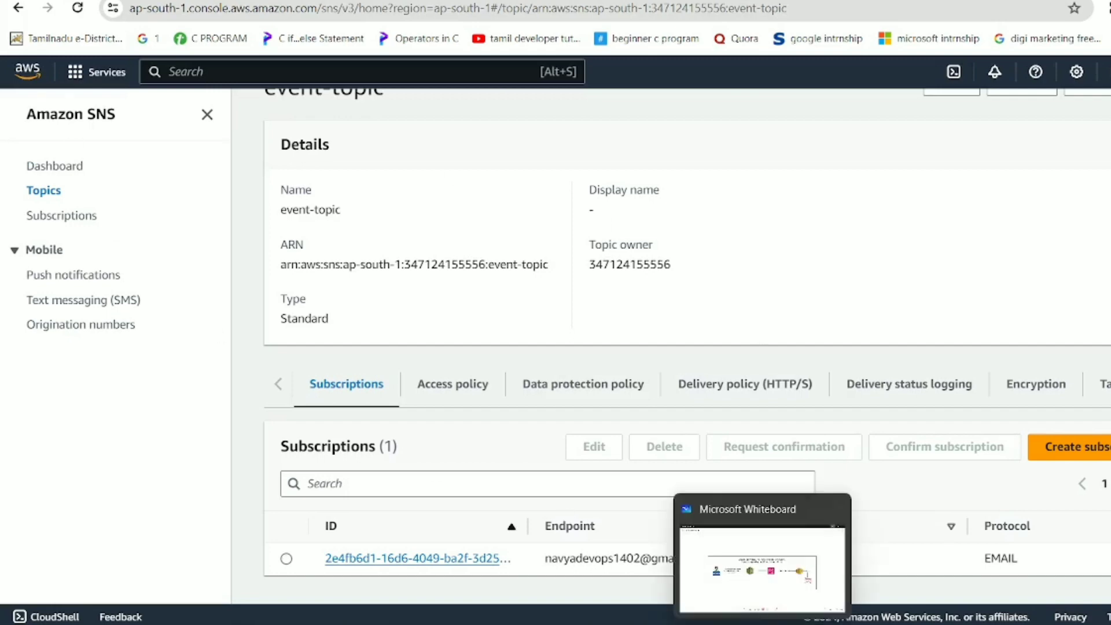
pyautogui.click(762, 624)
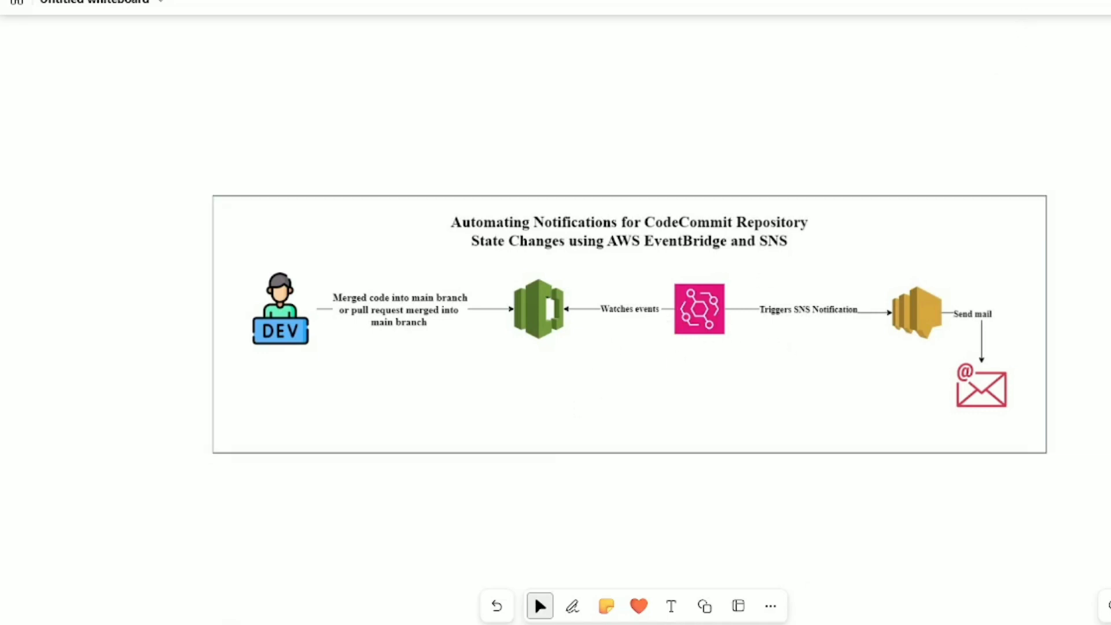
pyautogui.click(1110, 0)
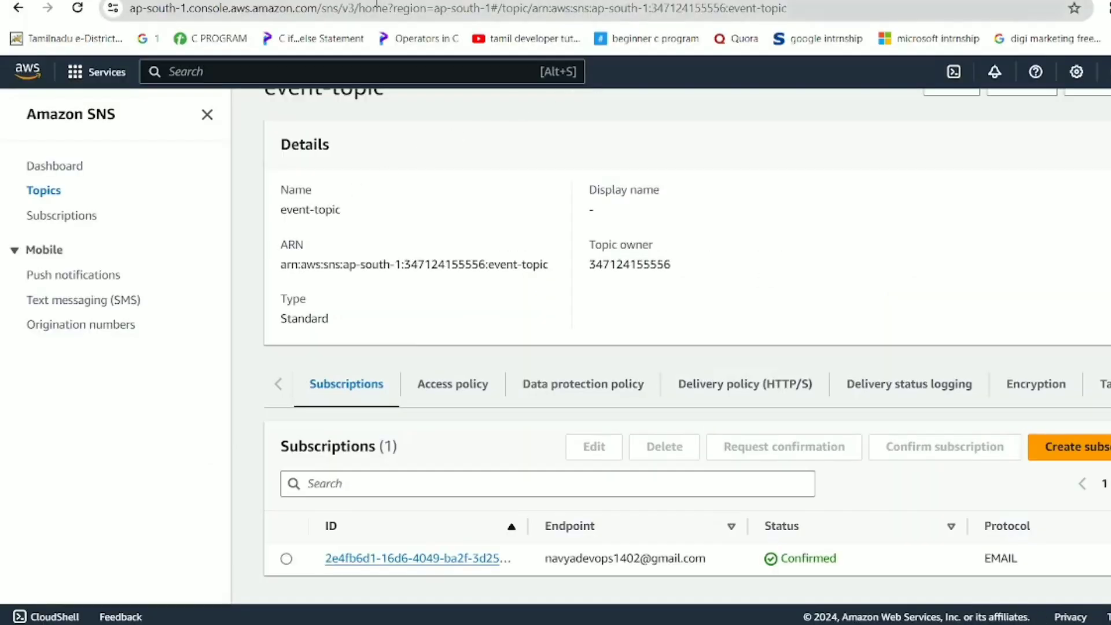
# Search the console for 'event bridge' and open the Amazon EventBridge service.
pyautogui.click(276, 81)
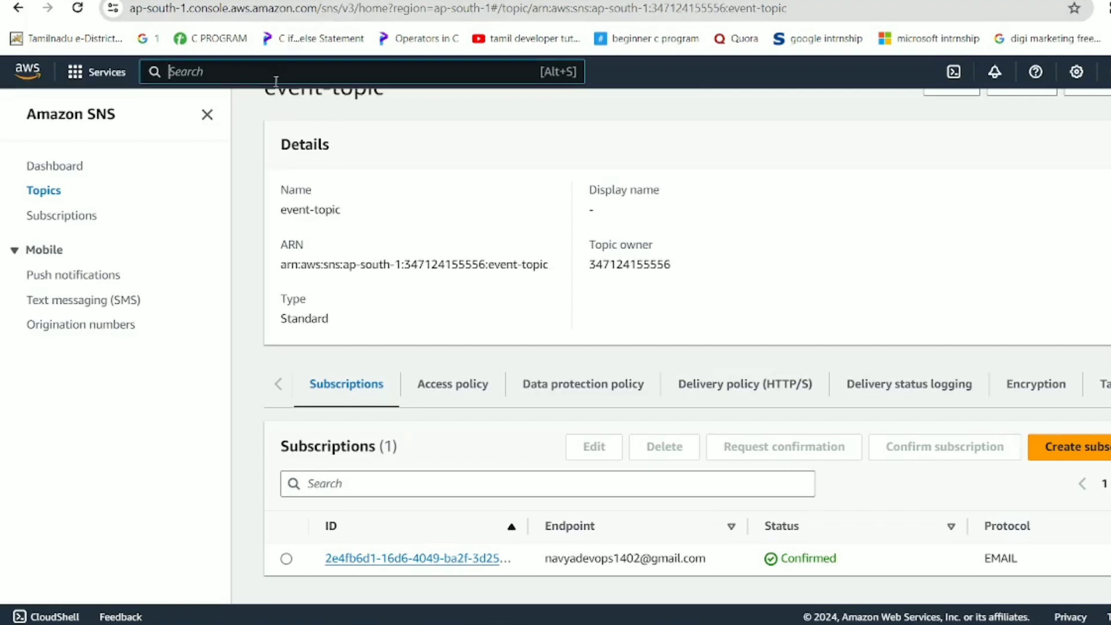
pyautogui.write('event b')
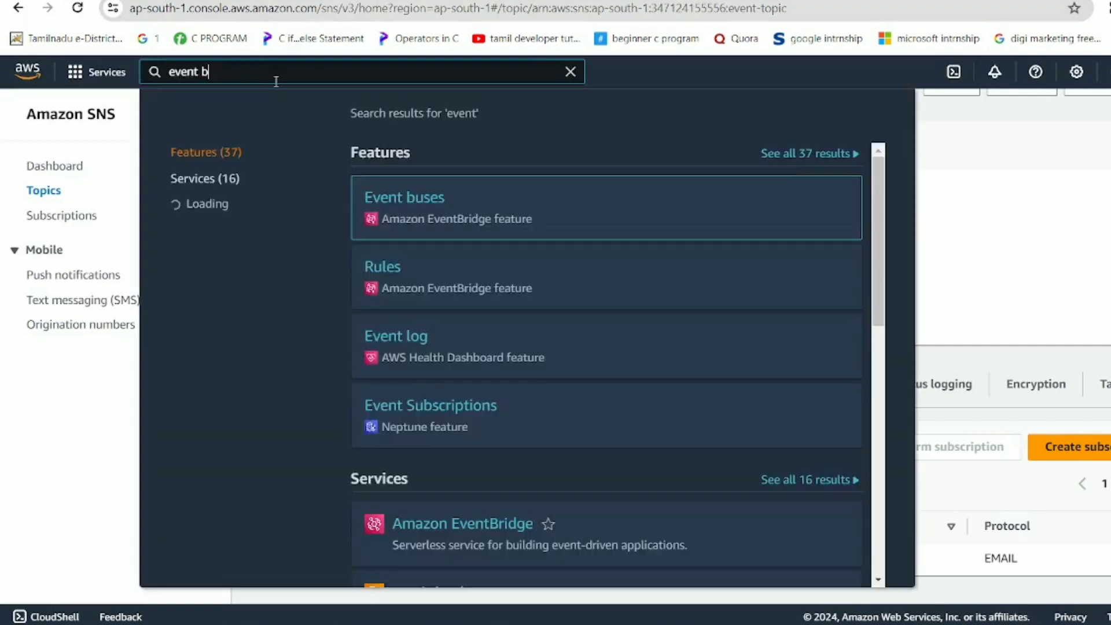
pyautogui.write('ridge')
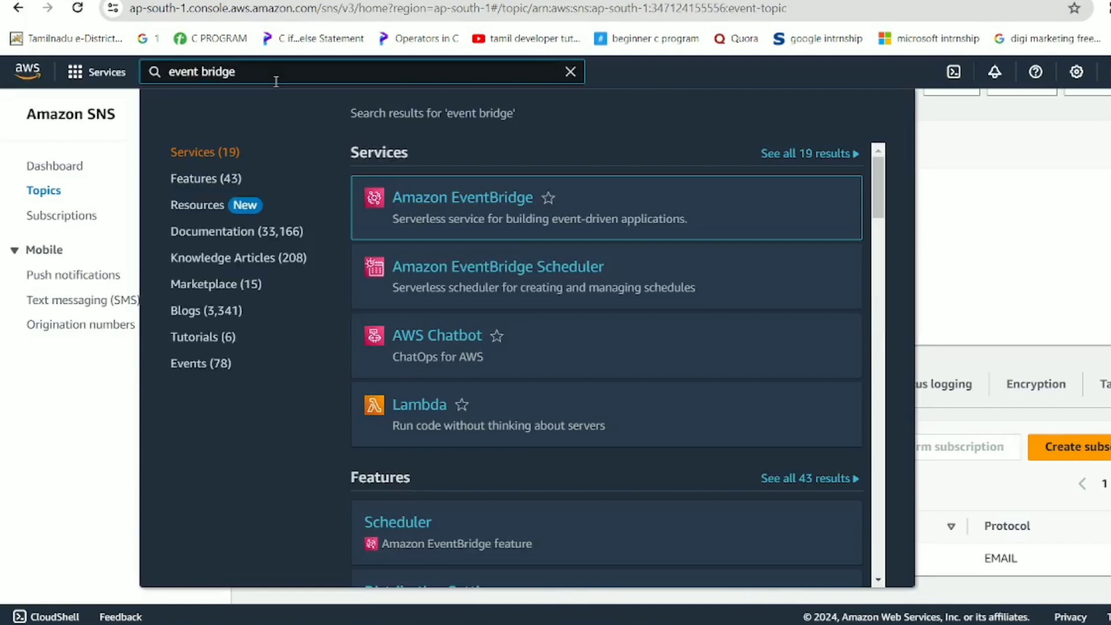
pyautogui.click(436, 197)
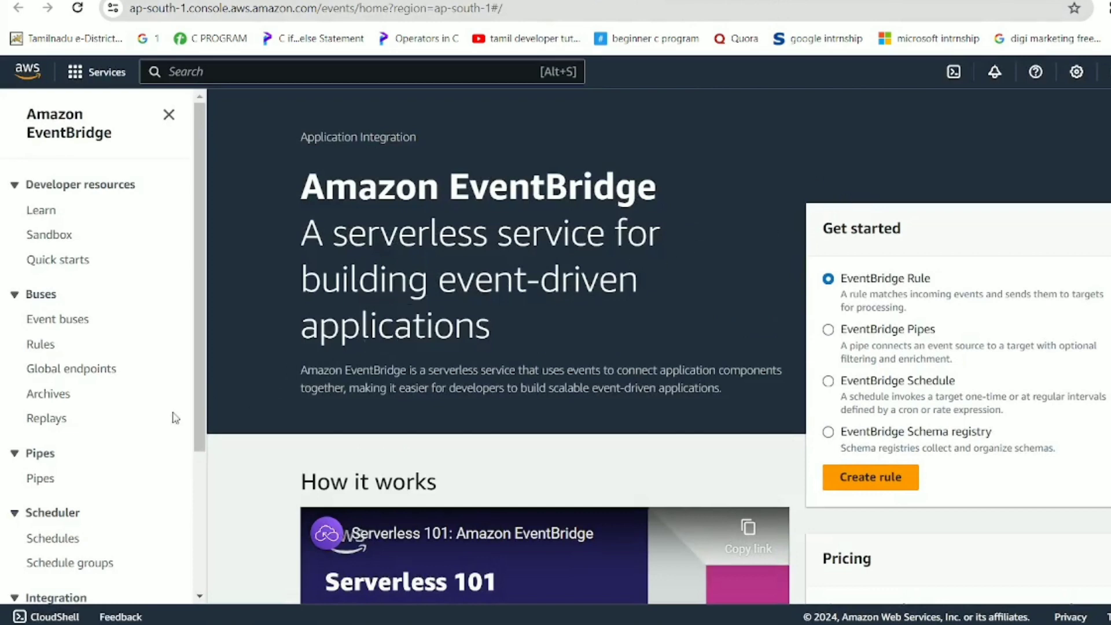
pyautogui.scroll(-1, 39, 405)
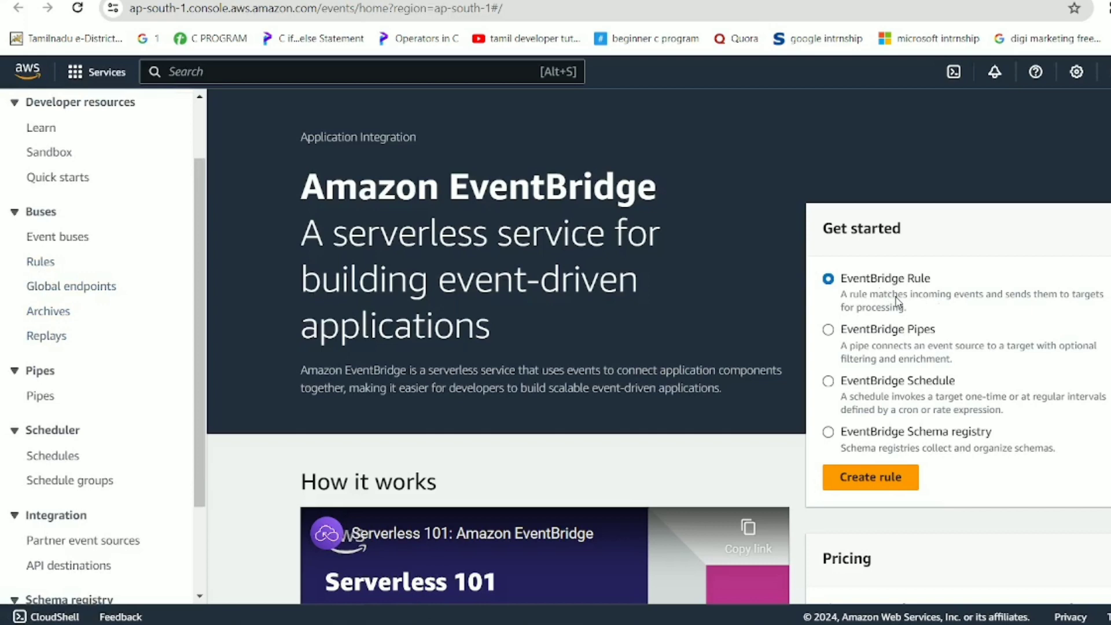
# Start a new event-pattern rule named tamiltechzone-event-rule on the default event bus.
pyautogui.click(871, 477)
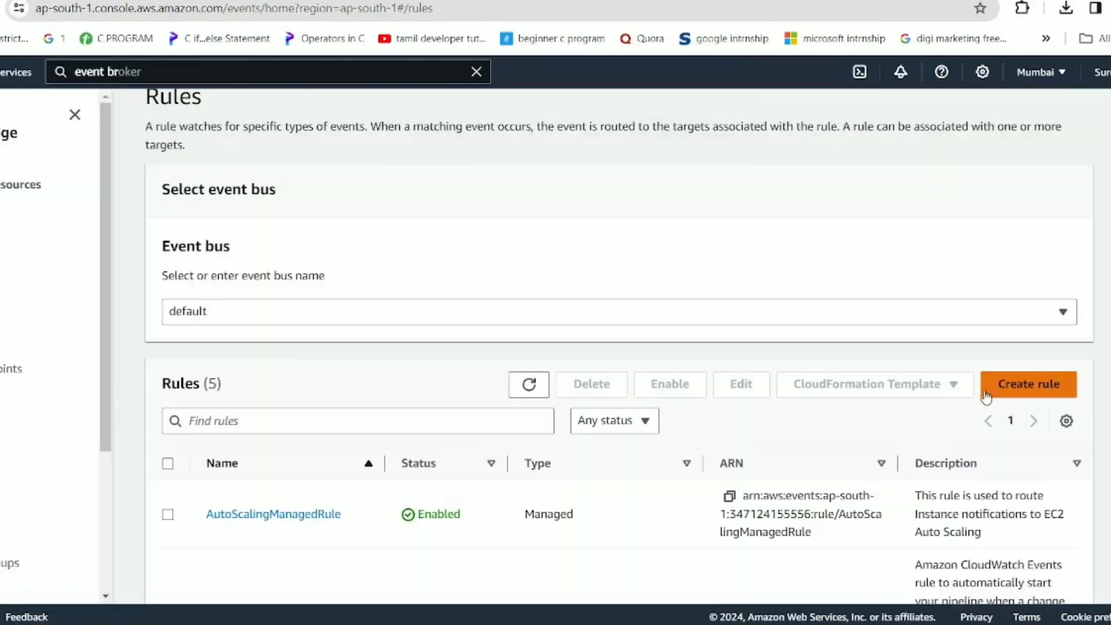
pyautogui.click(1007, 394)
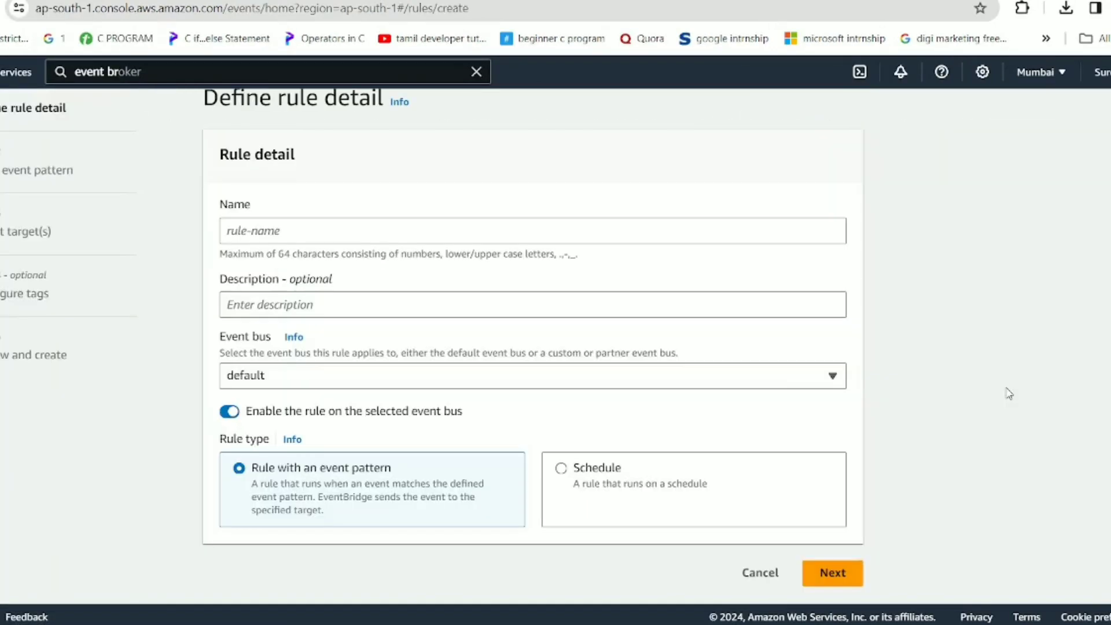
pyautogui.click(327, 231)
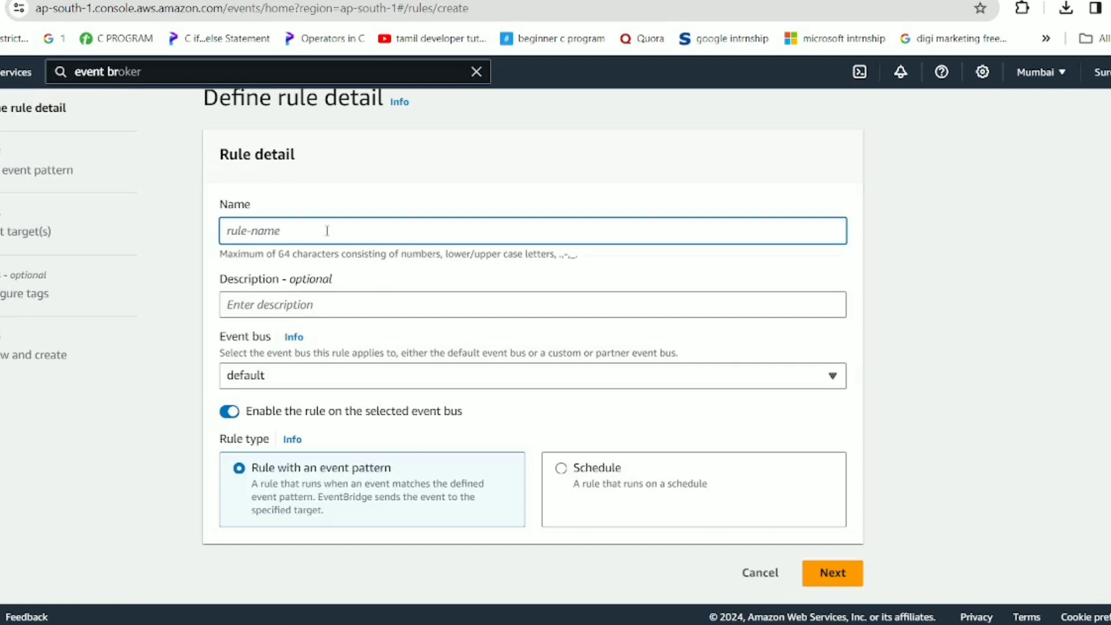
pyautogui.write('tamiltechzone-event')
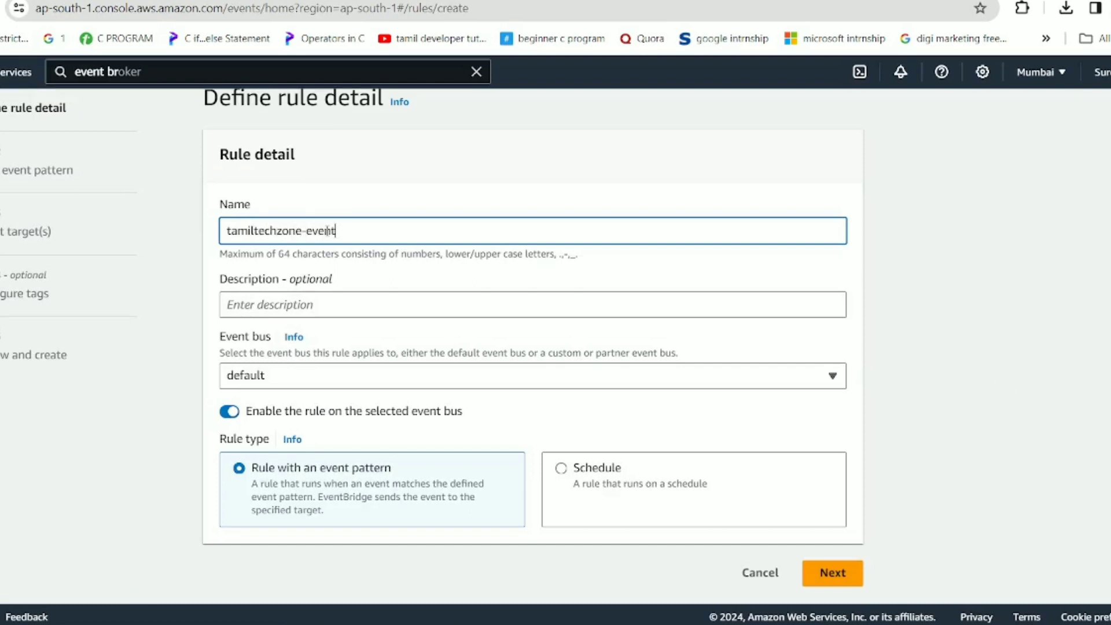
pyautogui.write('-ruk')
pyautogui.write('le')
pyautogui.click(832, 576)
# Choose AWS service CodeCommit with event type CodeCommit Repository State Change.
pyautogui.scroll(-6, 364, 347)
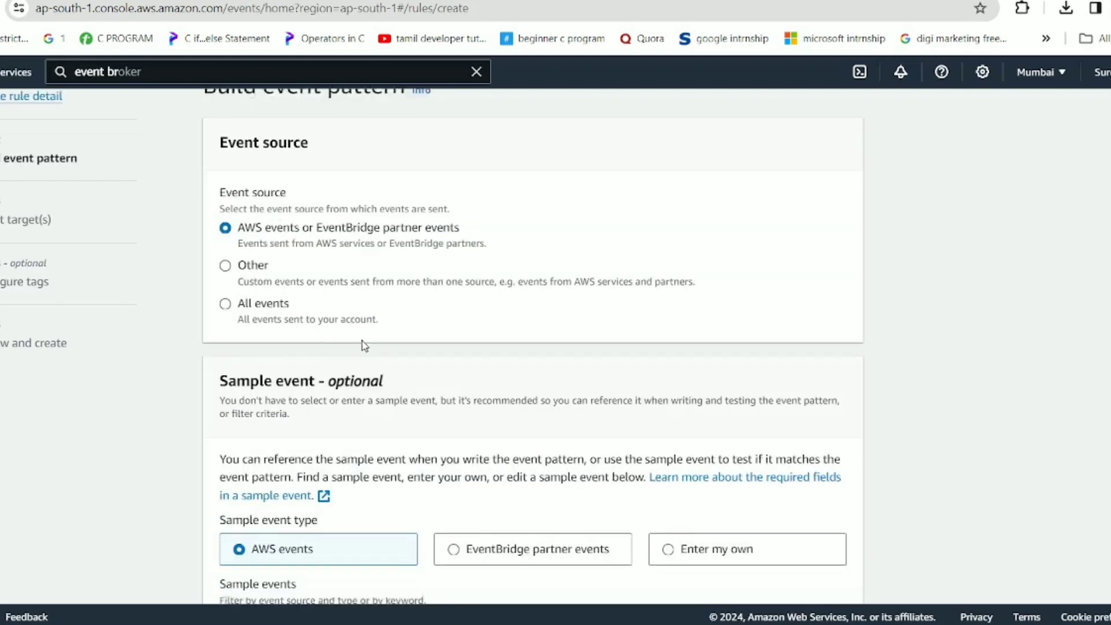
pyautogui.scroll(-8, 468, 371)
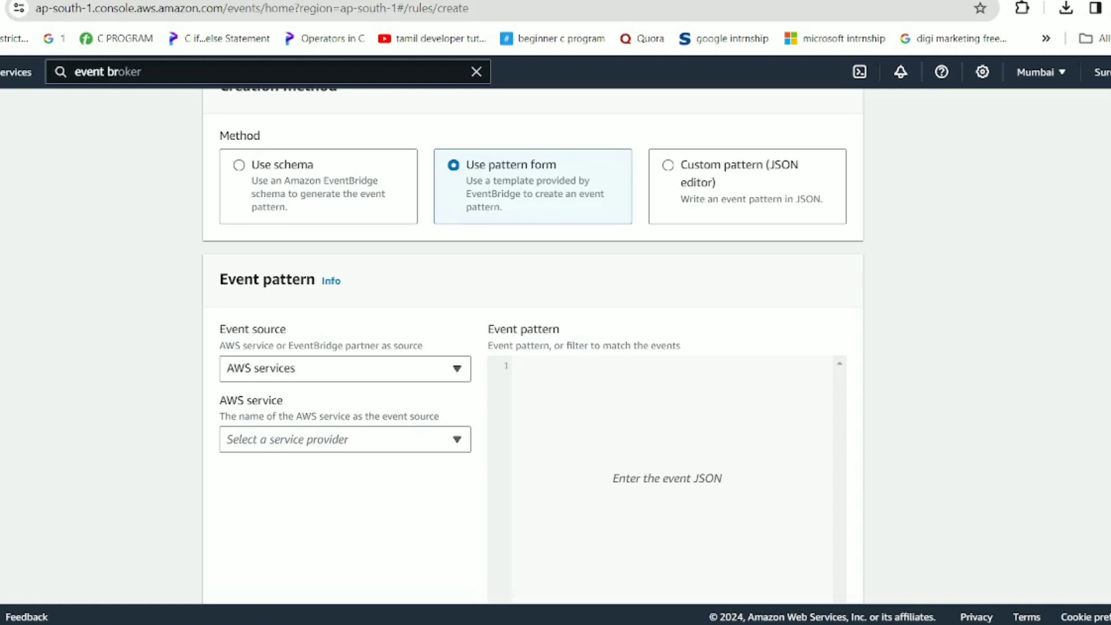
pyautogui.click(269, 446)
pyautogui.write('c')
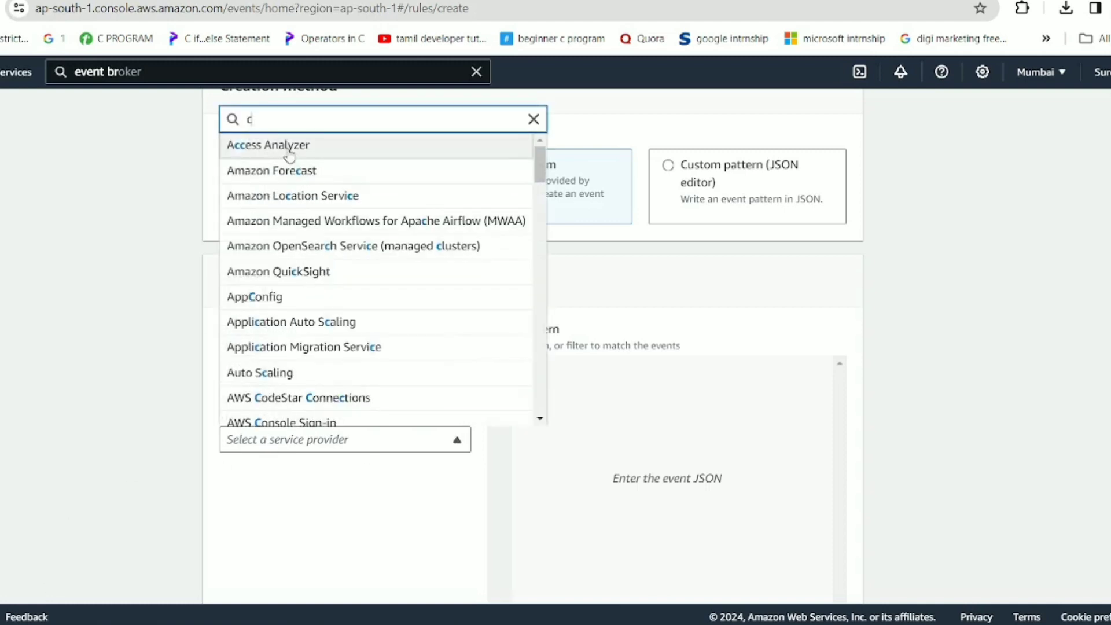
pyautogui.write('ode')
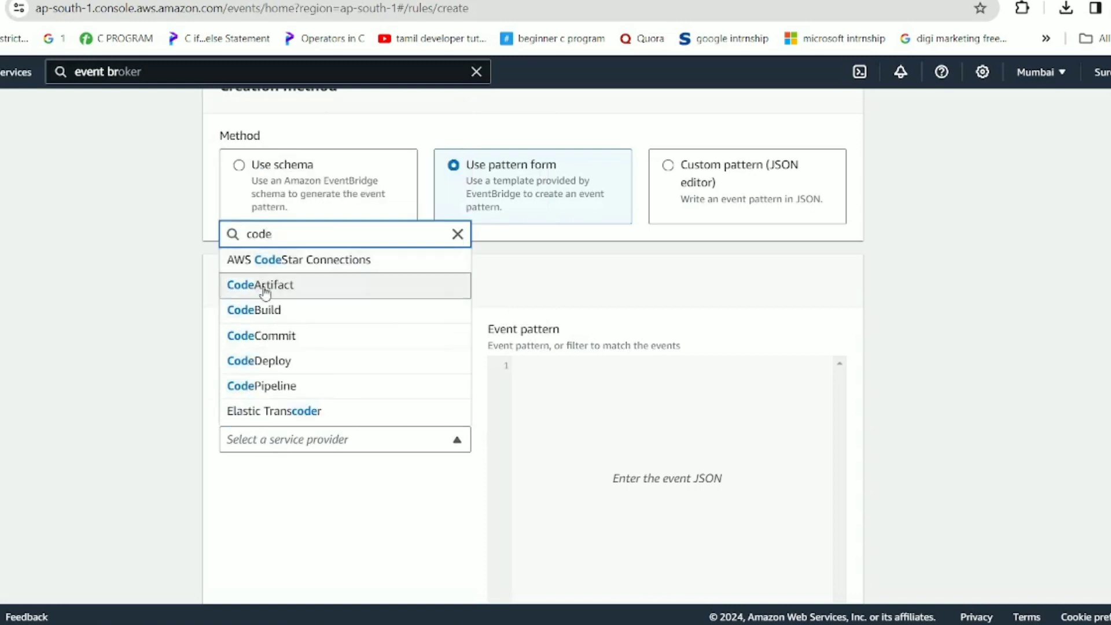
pyautogui.click(285, 338)
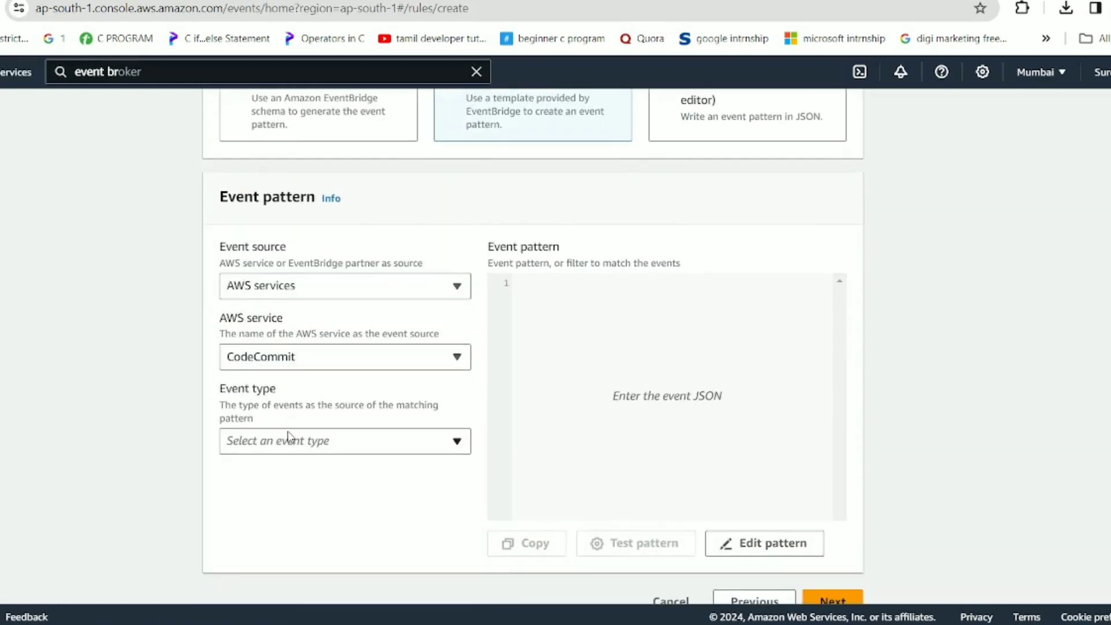
pyautogui.click(287, 440)
pyautogui.click(278, 413)
pyautogui.click(301, 451)
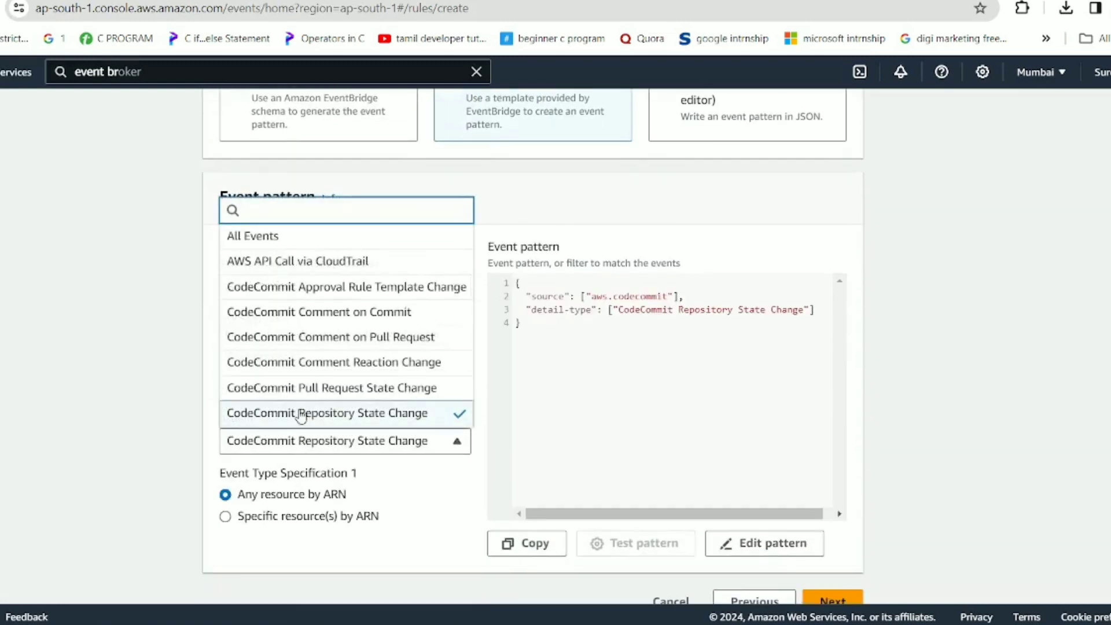
pyautogui.scroll(-1, 315, 342)
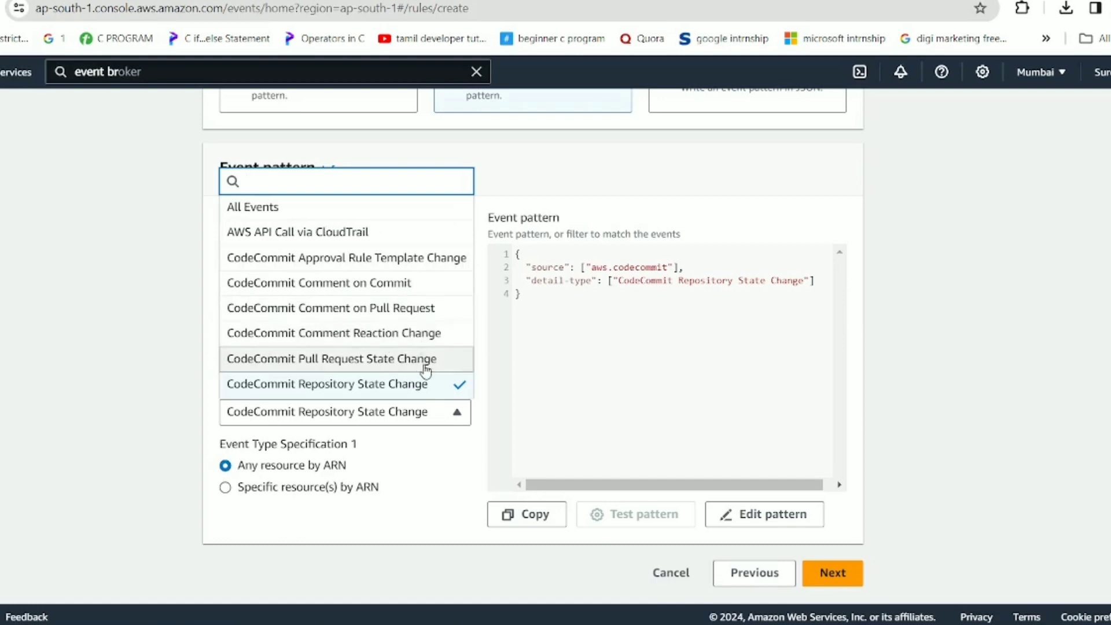
pyautogui.click(441, 483)
pyautogui.scroll(3, 439, 482)
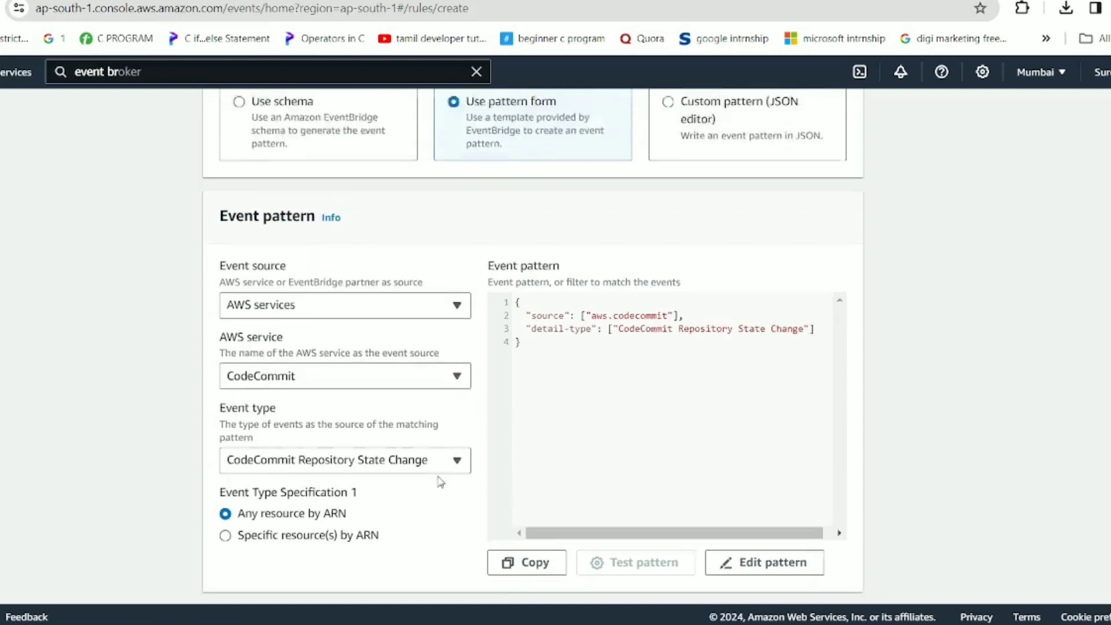
# Switch to a custom JSON pattern and paste the prepared event-repo master-branch filter.
pyautogui.click(705, 219)
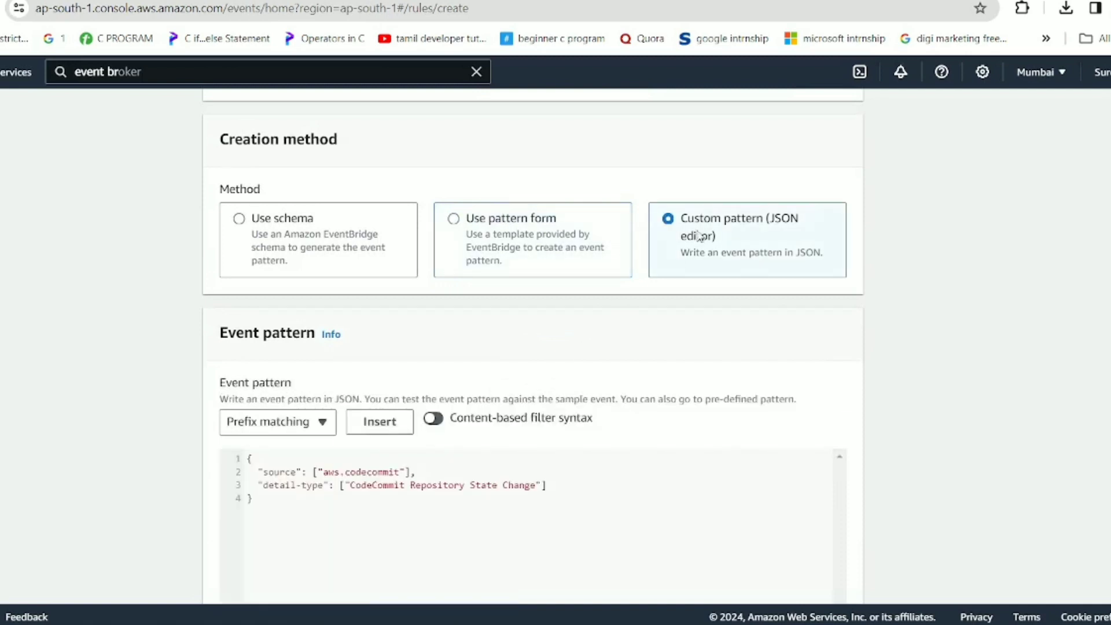
pyautogui.scroll(-1, 448, 508)
pyautogui.click(295, 339)
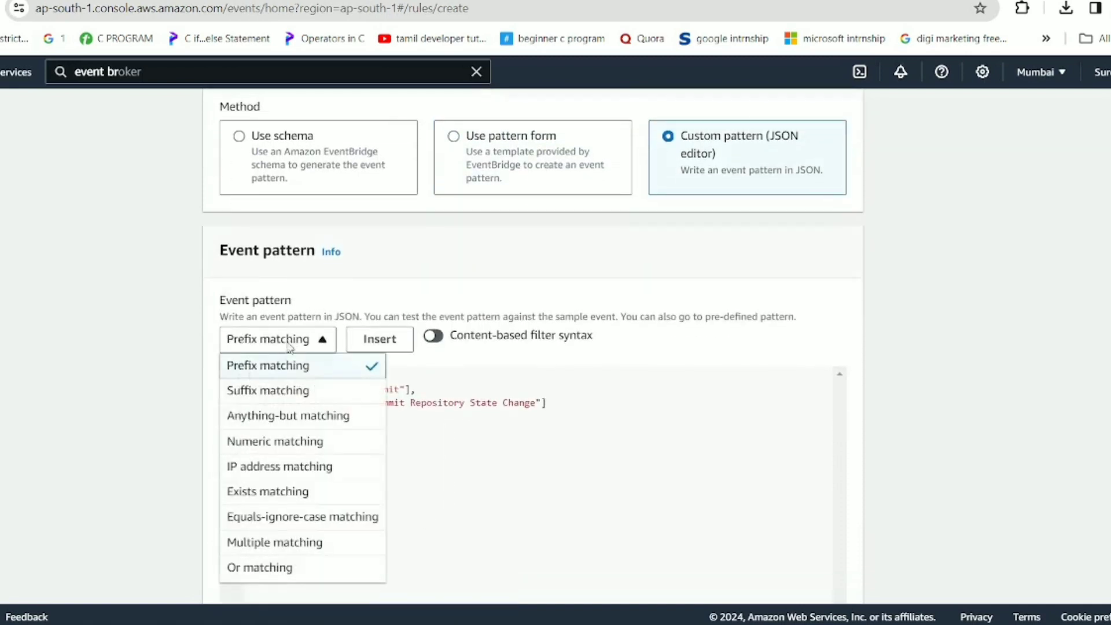
pyautogui.click(307, 418)
pyautogui.moveTo(255, 416); pyautogui.dragTo(222, 357)
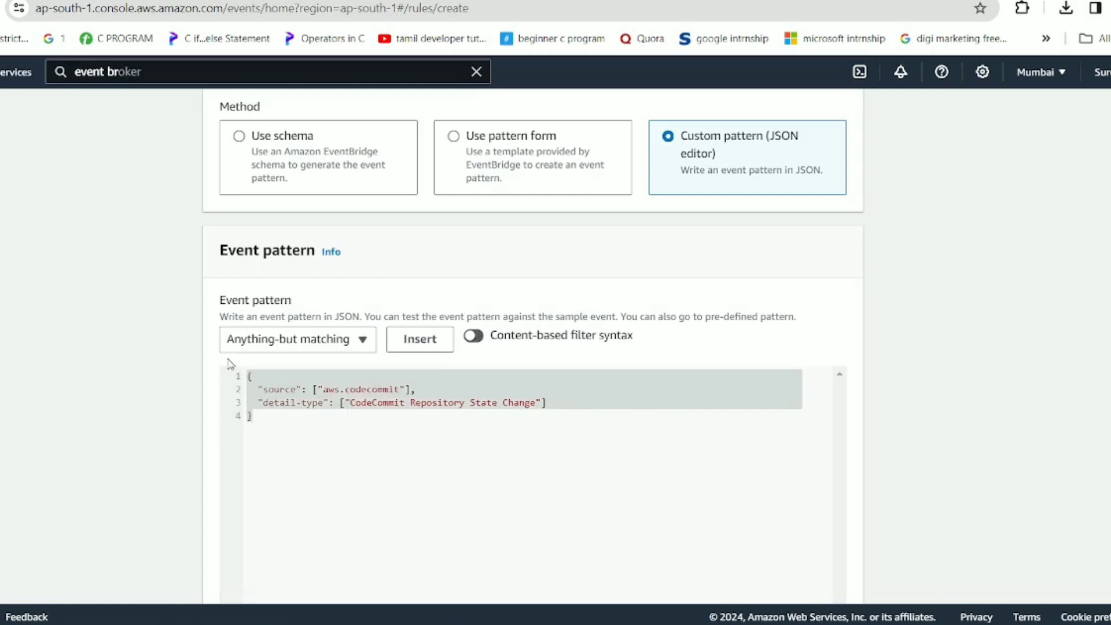
pyautogui.hotkey('ctrl', 'v')
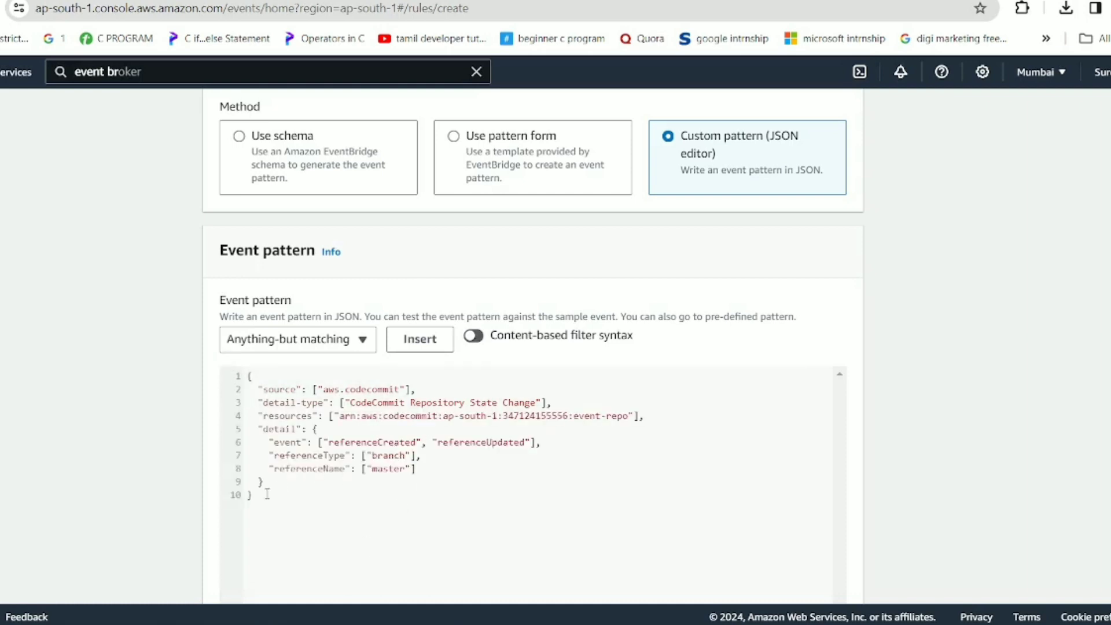
pyautogui.moveTo(268, 495); pyautogui.dragTo(197, 387)
pyautogui.click(372, 491)
# Review the pasted pattern's repository ARN, event-repo name and master branch filter lines.
pyautogui.scroll(5, 365, 415)
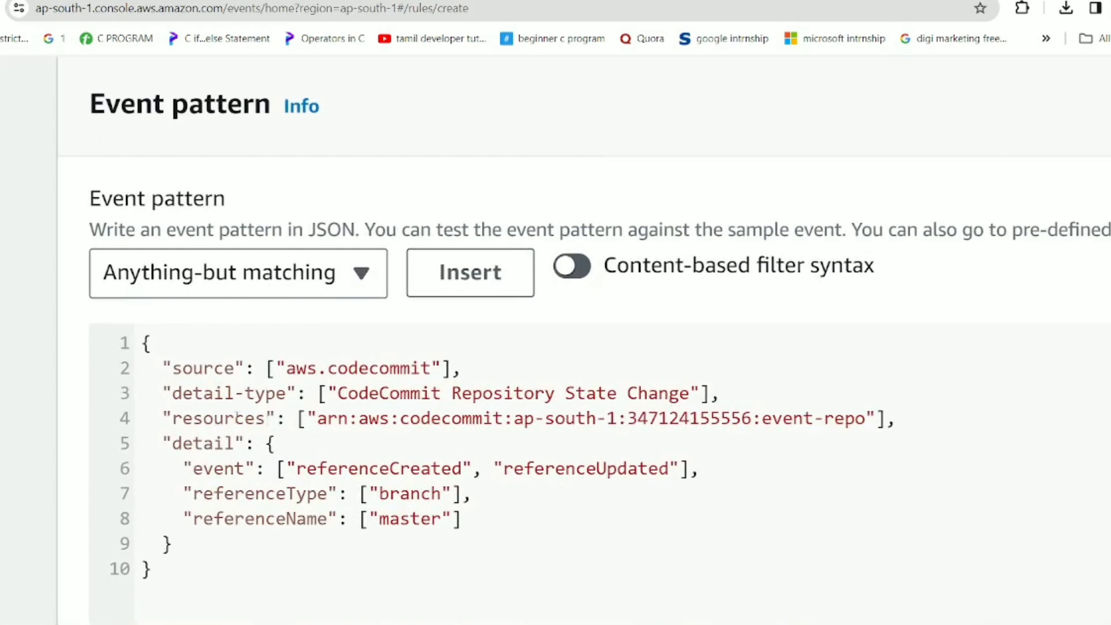
pyautogui.keyDown('shift'); pyautogui.click(317, 418); pyautogui.keyUp('shift')
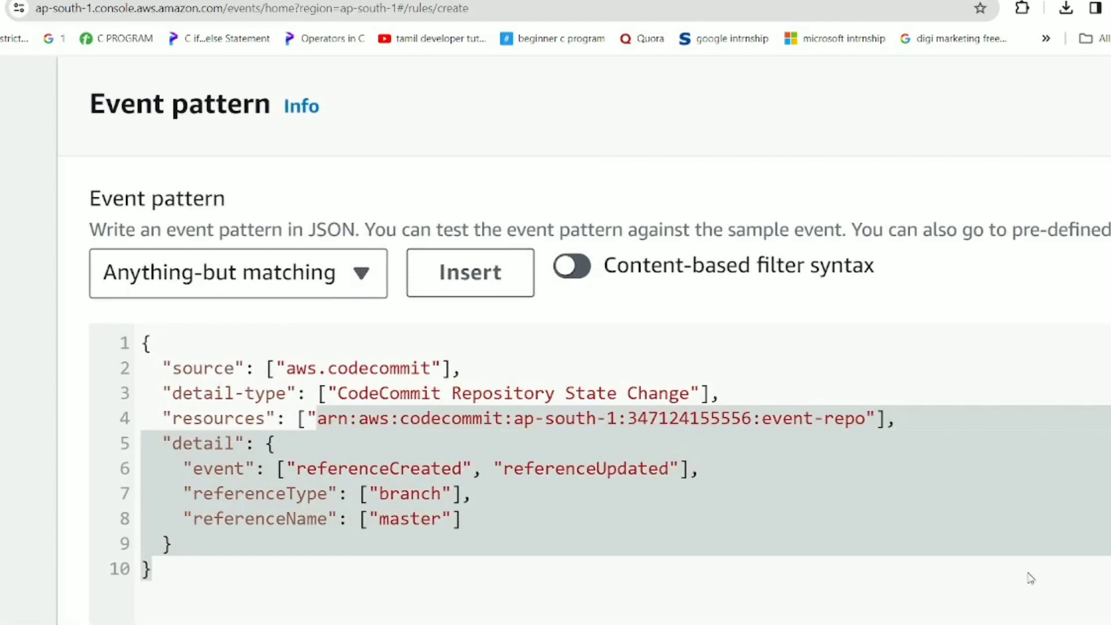
pyautogui.moveTo(1031, 578); pyautogui.dragTo(868, 433)
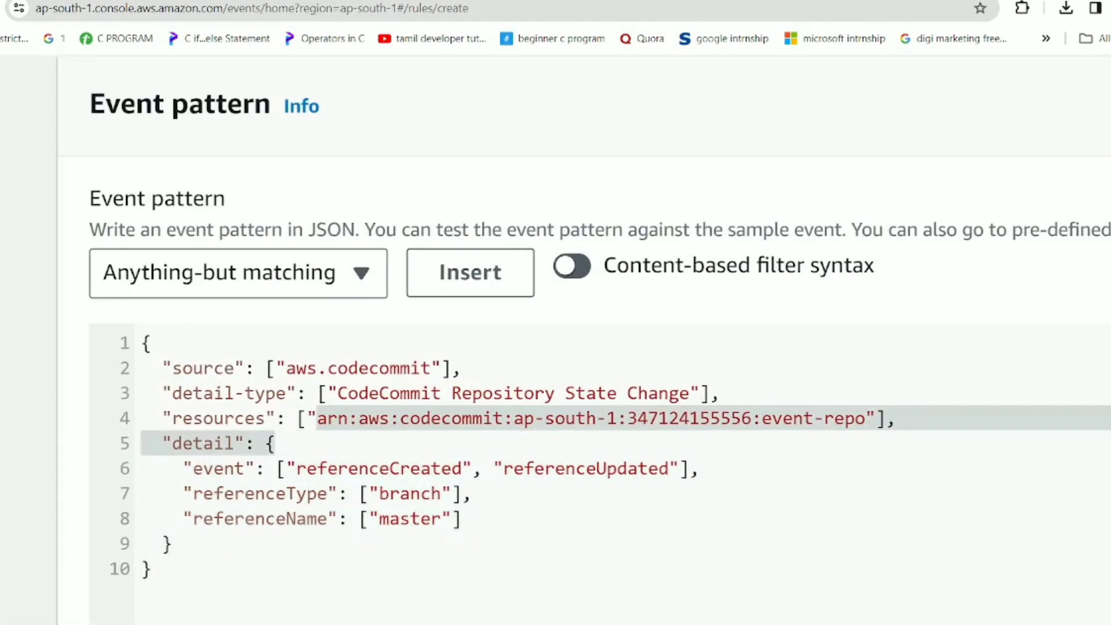
pyautogui.click(674, 448)
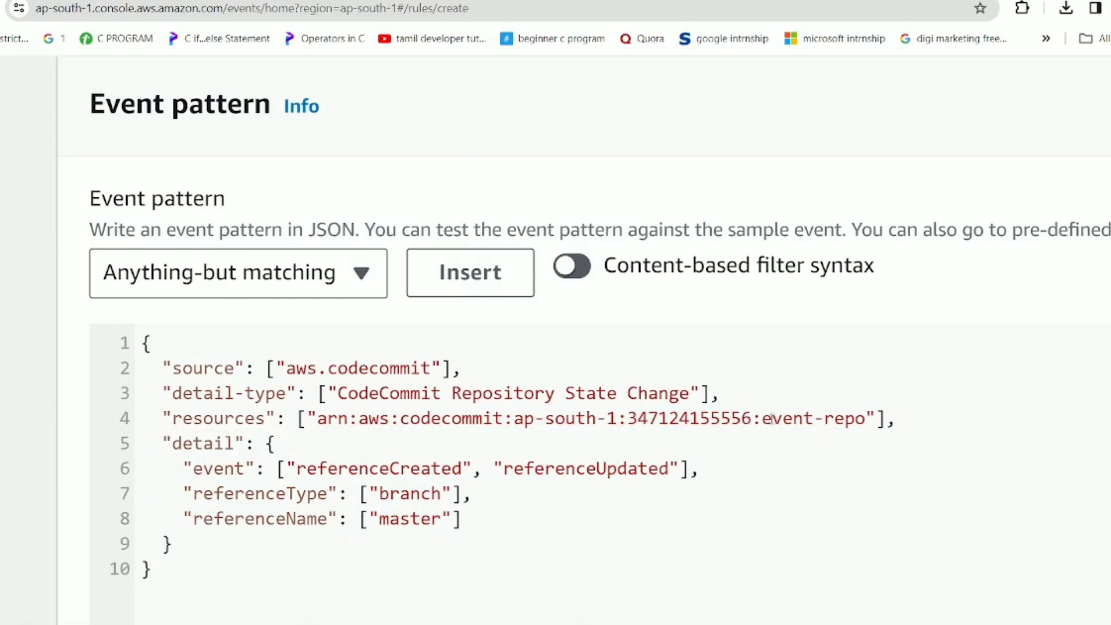
pyautogui.moveTo(771, 420); pyautogui.dragTo(838, 425)
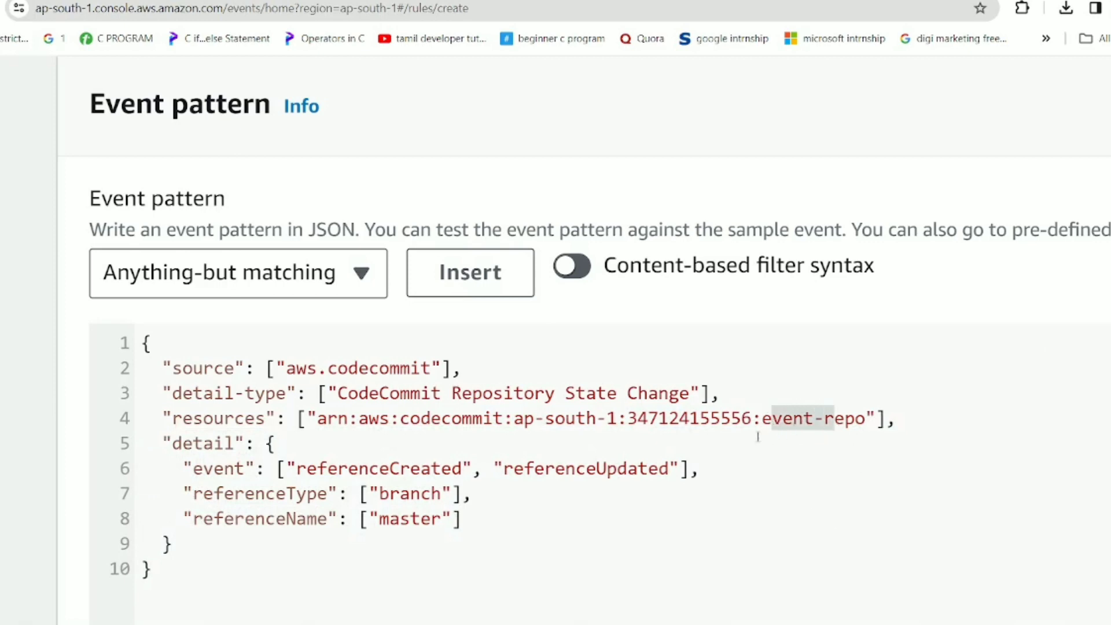
pyautogui.moveTo(646, 419); pyautogui.dragTo(715, 418)
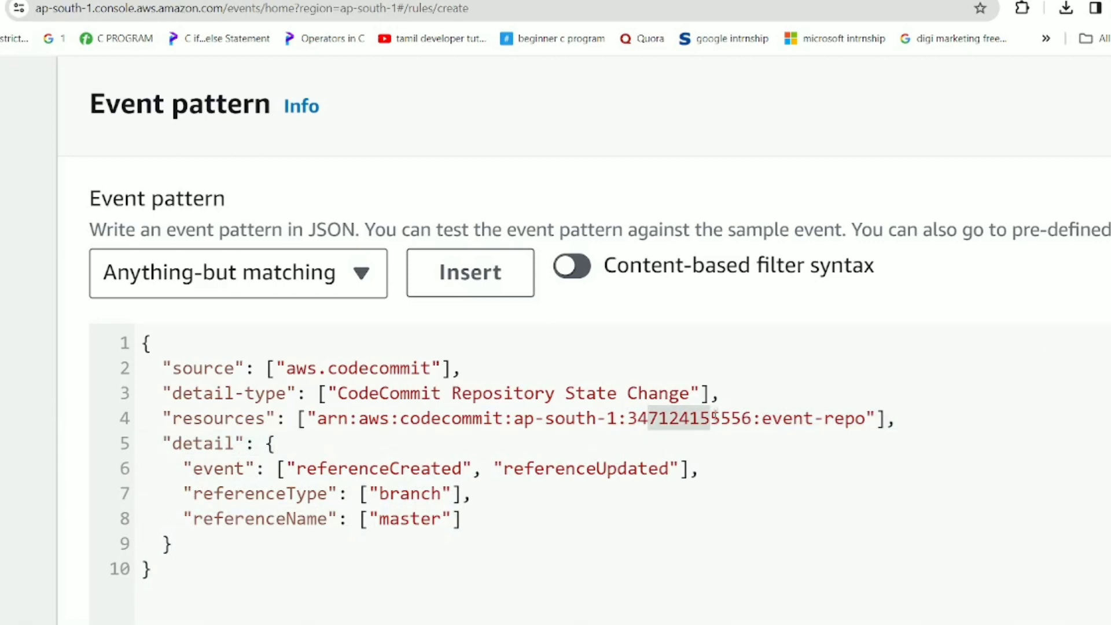
pyautogui.moveTo(522, 418); pyautogui.dragTo(278, 443)
pyautogui.click(243, 470)
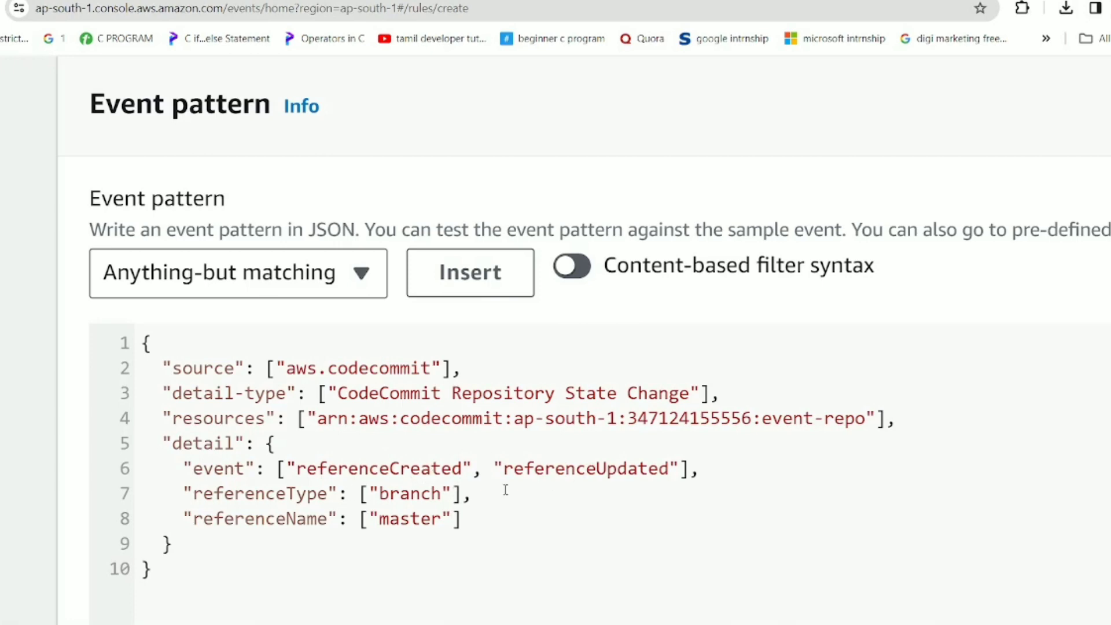
pyautogui.moveTo(454, 509); pyautogui.dragTo(356, 483)
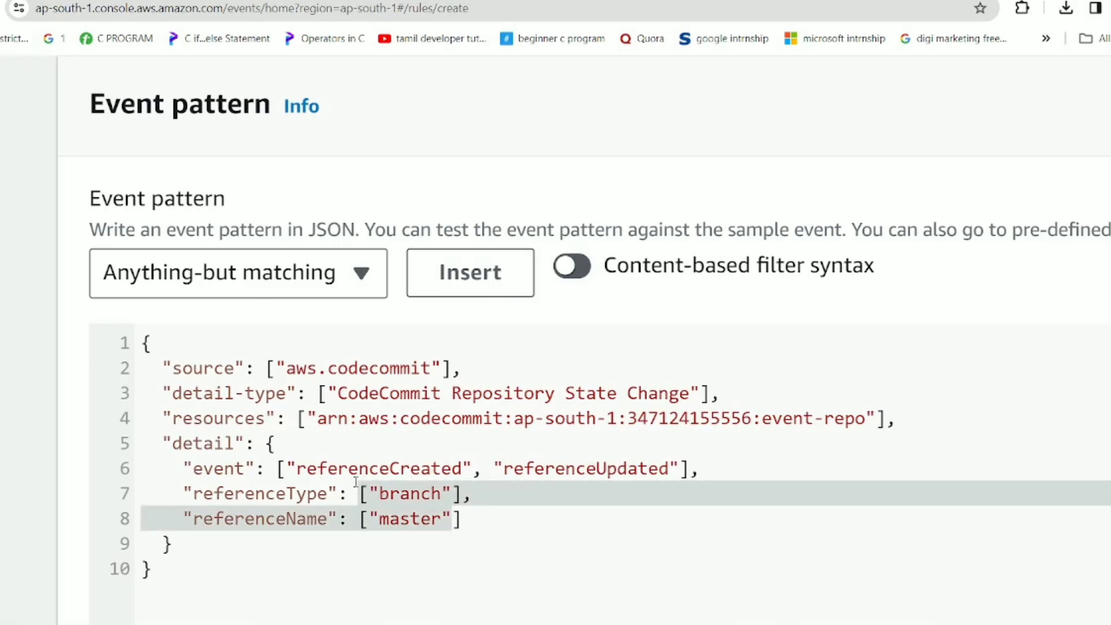
pyautogui.click(543, 507)
pyautogui.scroll(-3, 524, 530)
pyautogui.hotkey('ctrl', '0')
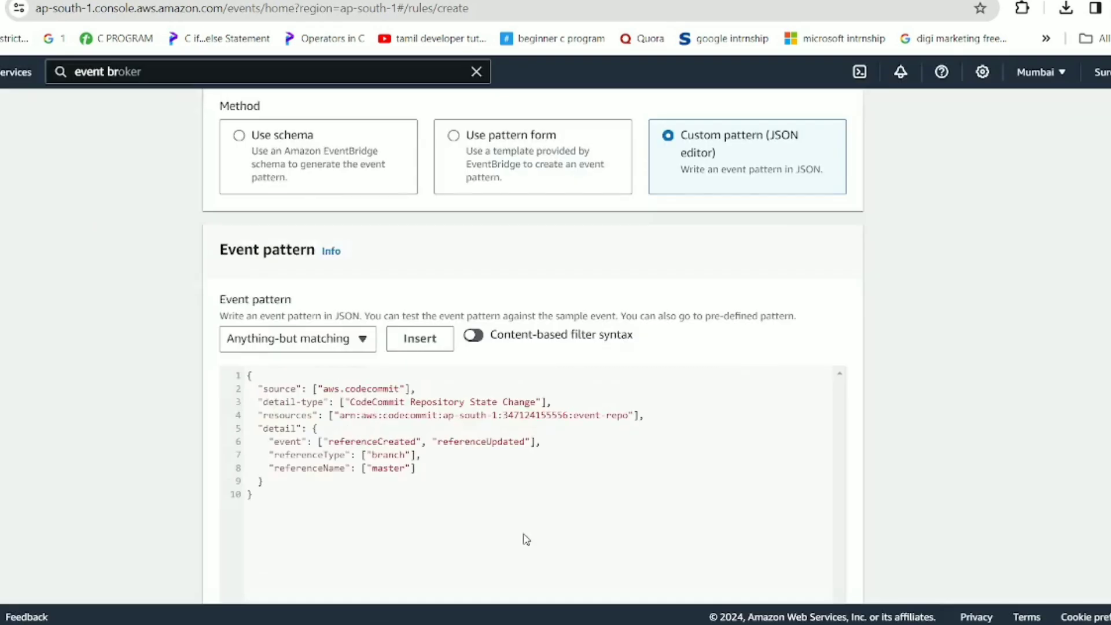
pyautogui.scroll(-3, 526, 539)
# Set the rule's target to the SNS topic event-topic.
pyautogui.click(829, 574)
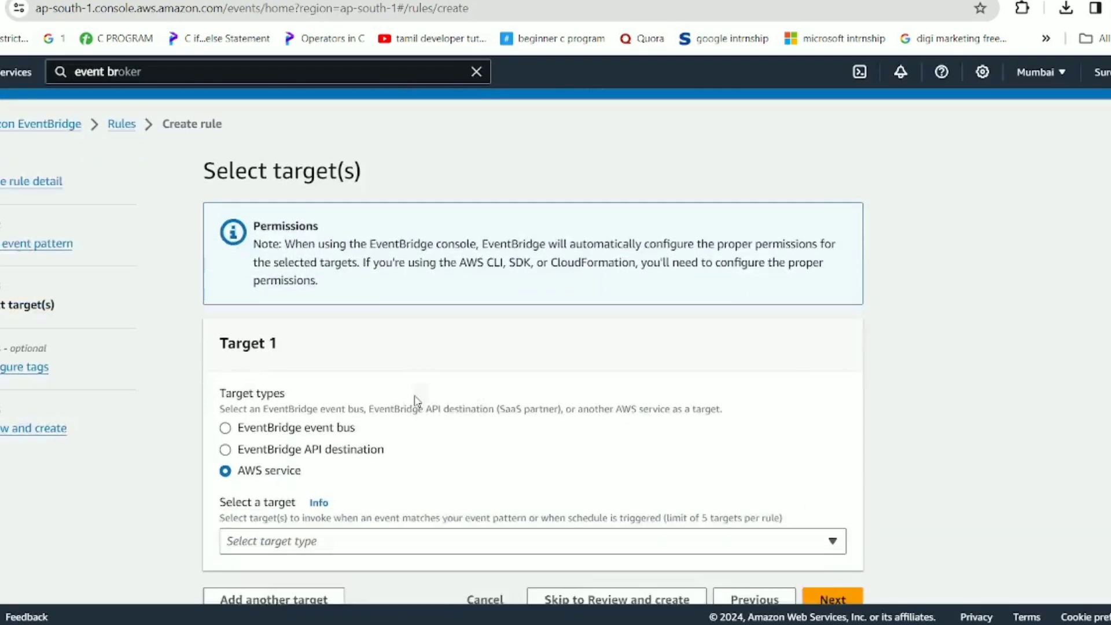
pyautogui.scroll(-1, 416, 399)
pyautogui.click(265, 522)
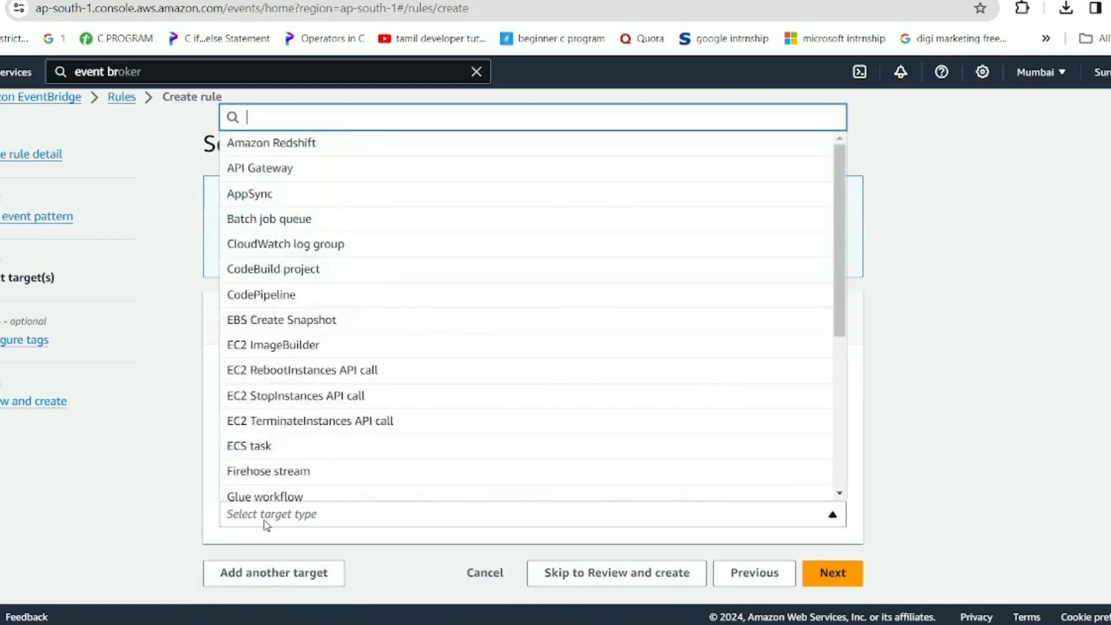
pyautogui.write('sn')
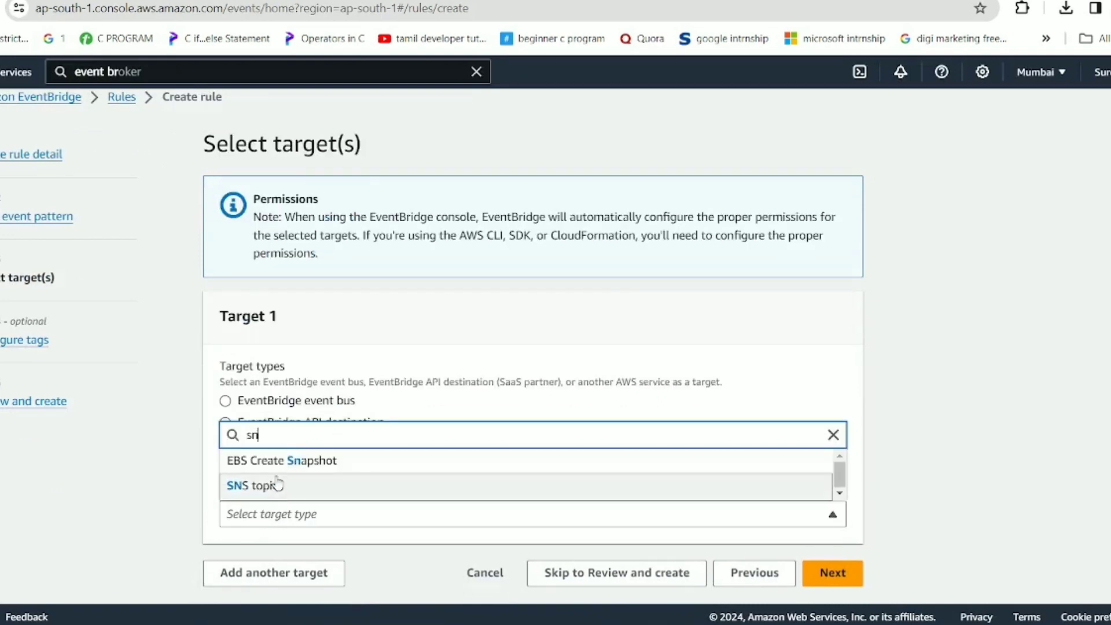
pyautogui.click(277, 484)
pyautogui.click(280, 568)
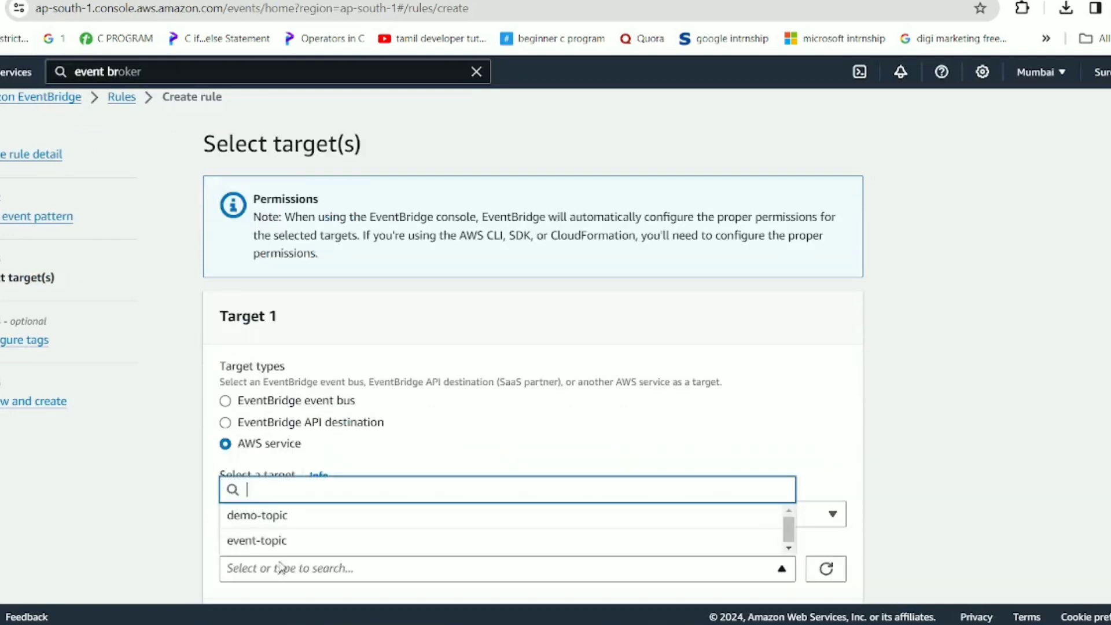
pyautogui.click(275, 541)
pyautogui.scroll(-2, 320, 519)
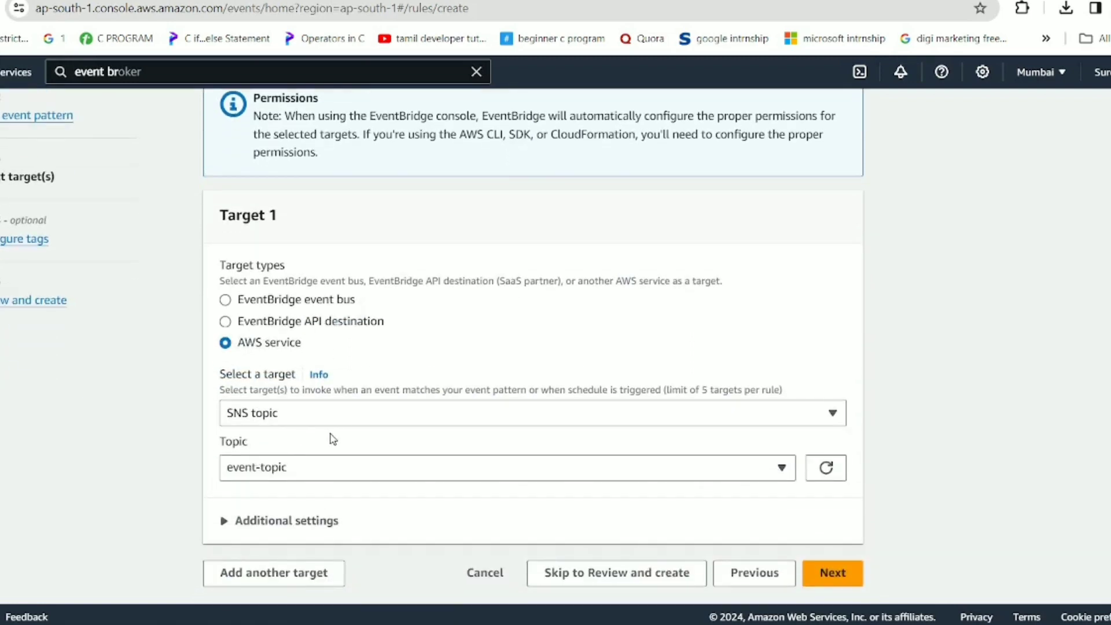
# Skip tags, review, and create tamiltechzone-event-rule, checking the success banner.
pyautogui.click(845, 574)
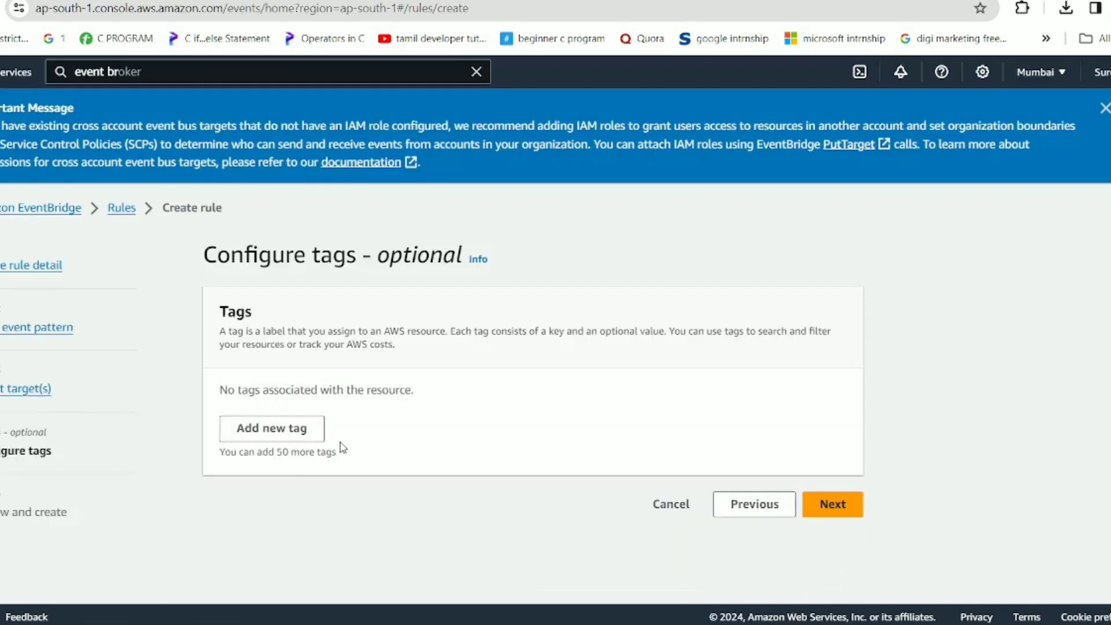
pyautogui.click(809, 496)
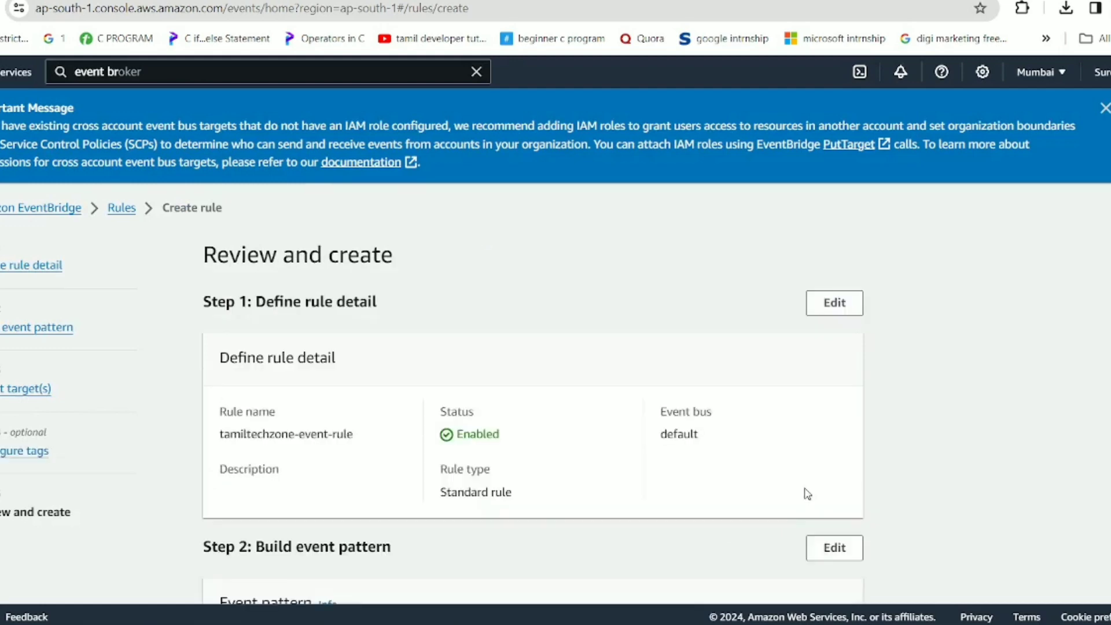
pyautogui.scroll(-10, 808, 494)
pyautogui.click(814, 573)
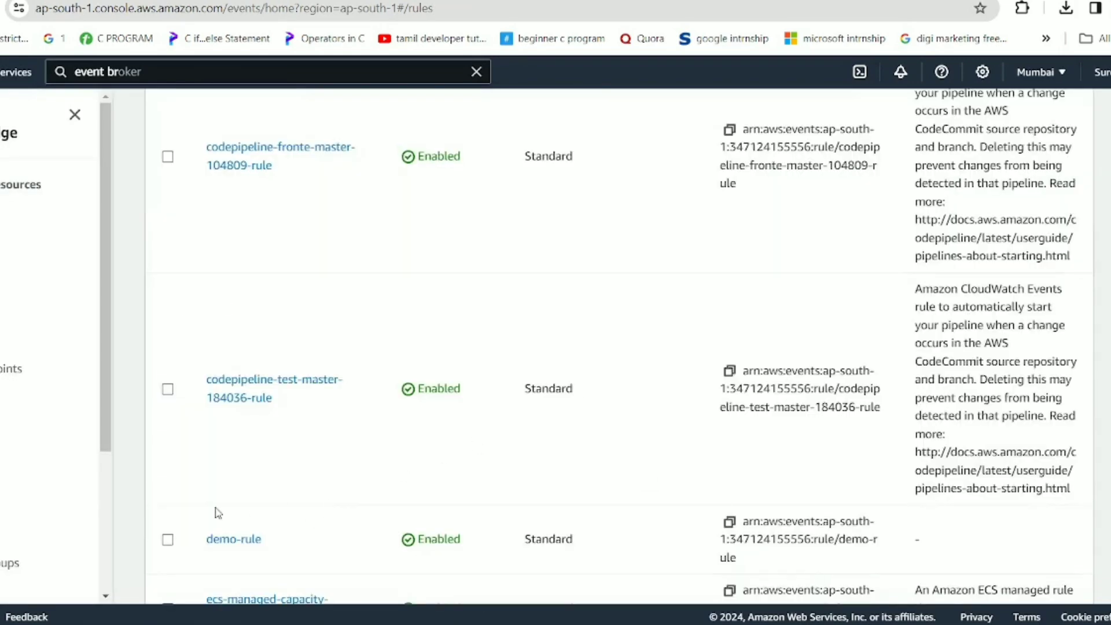
pyautogui.scroll(-2, 217, 512)
pyautogui.scroll(7, 267, 379)
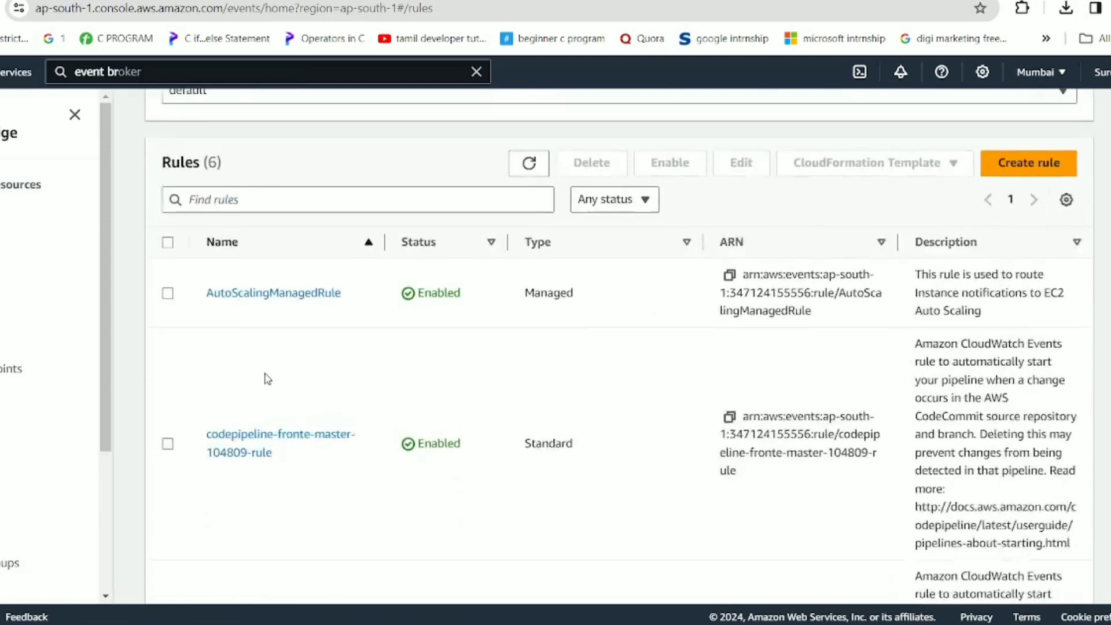
pyautogui.scroll(-6, 268, 379)
pyautogui.scroll(10, 268, 347)
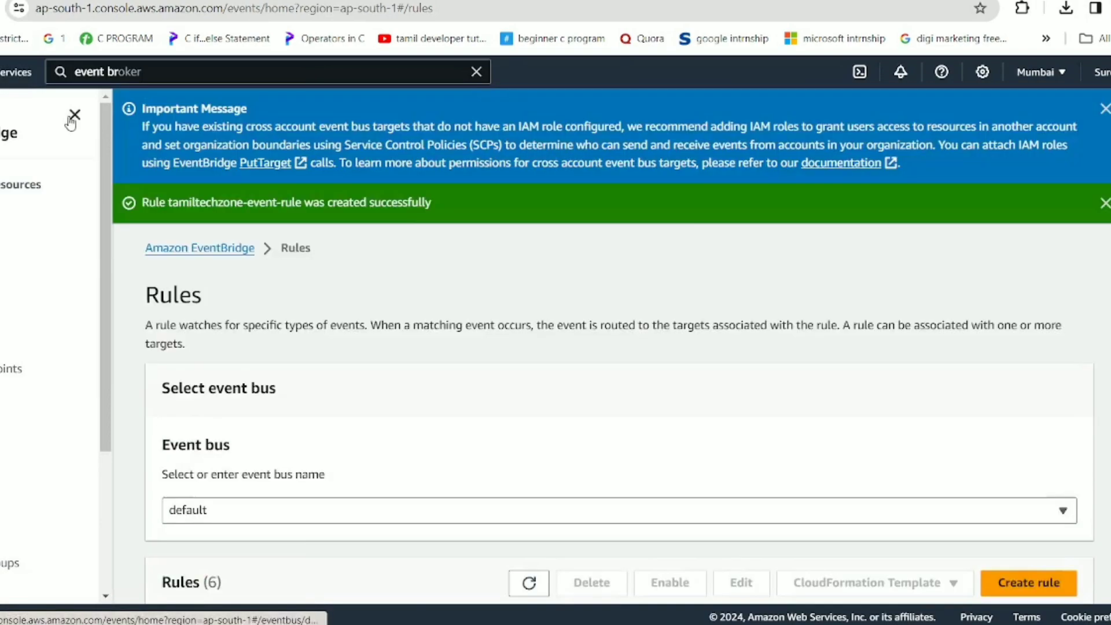
# Open tamiltechzone-event-rule from the refreshed list, pointing out its default bus, and view its Targets.
pyautogui.press('F5')
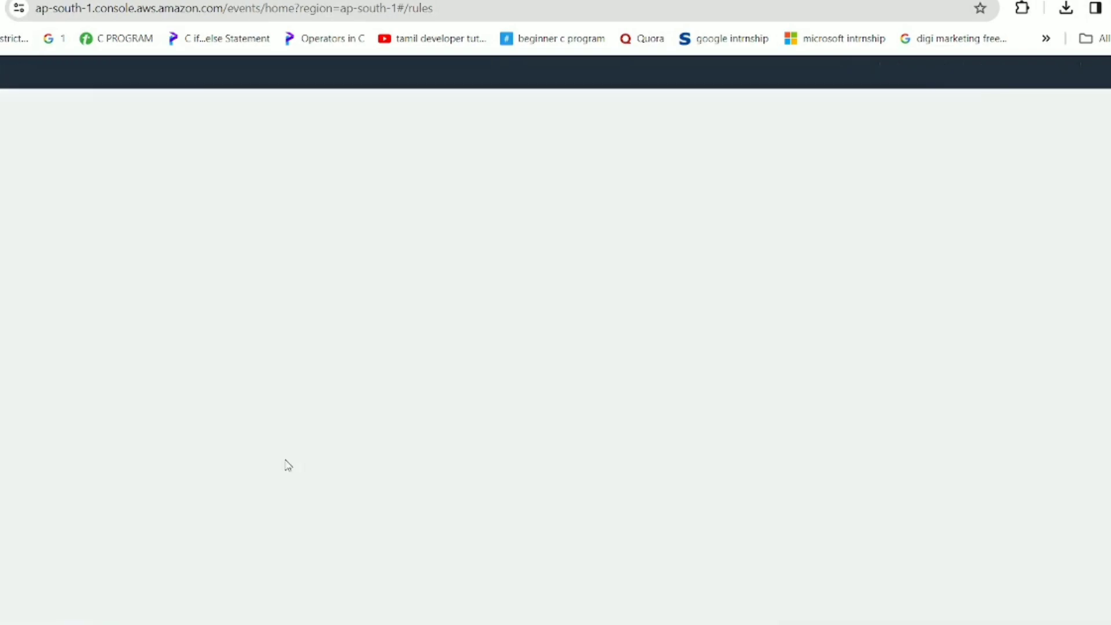
pyautogui.scroll(-7, 285, 463)
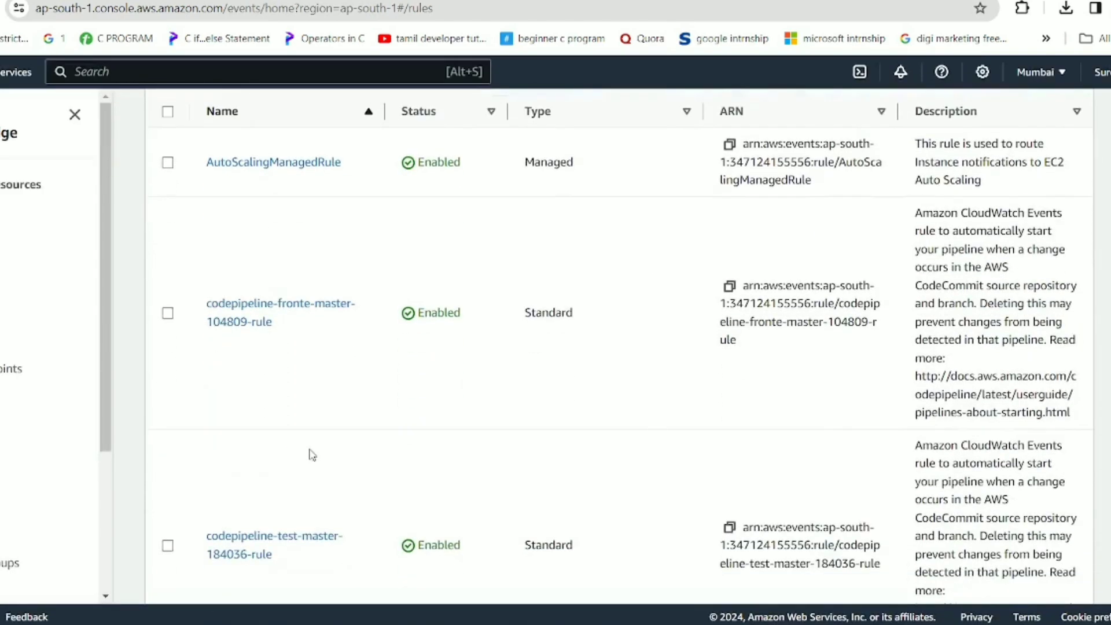
pyautogui.scroll(-5, 313, 456)
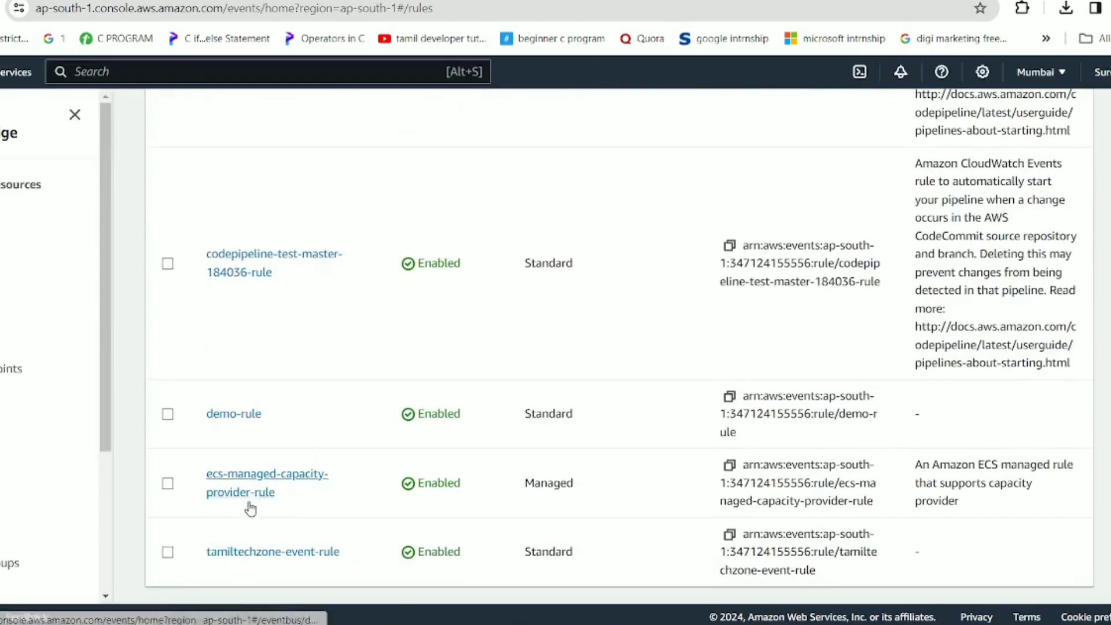
pyautogui.click(248, 552)
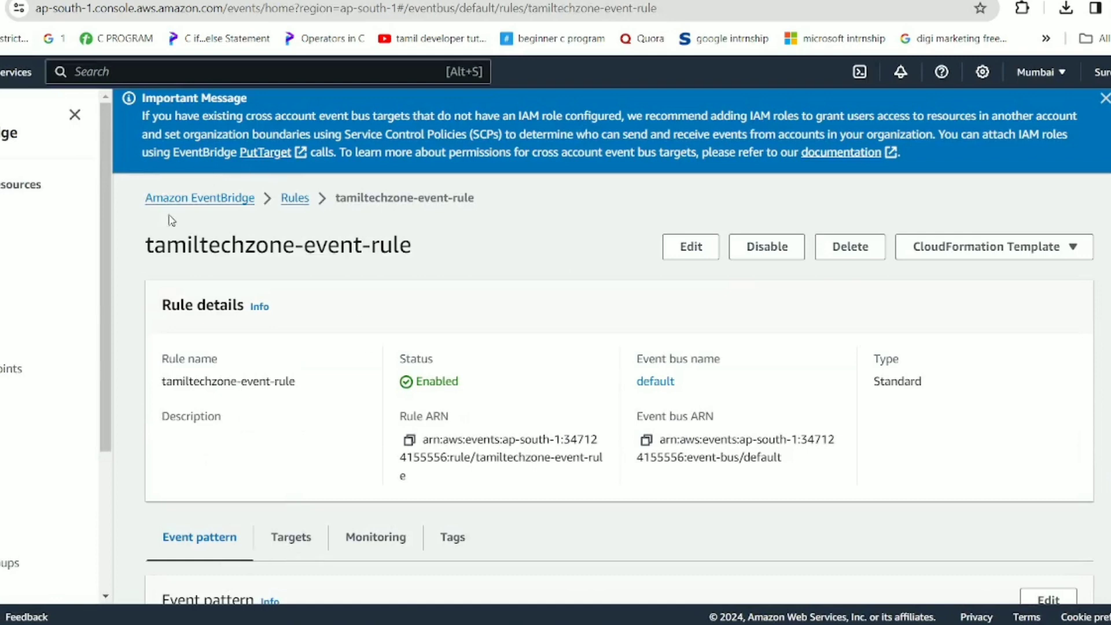
pyautogui.moveTo(150, 248); pyautogui.dragTo(414, 250)
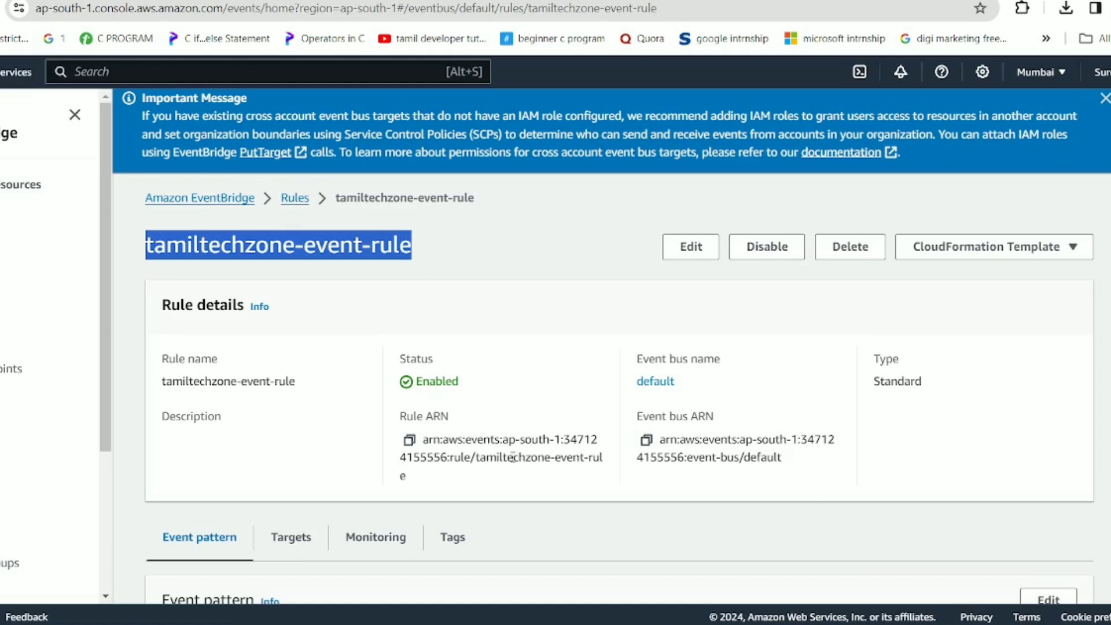
pyautogui.scroll(-3, 513, 457)
pyautogui.scroll(2, 513, 455)
pyautogui.click(679, 299)
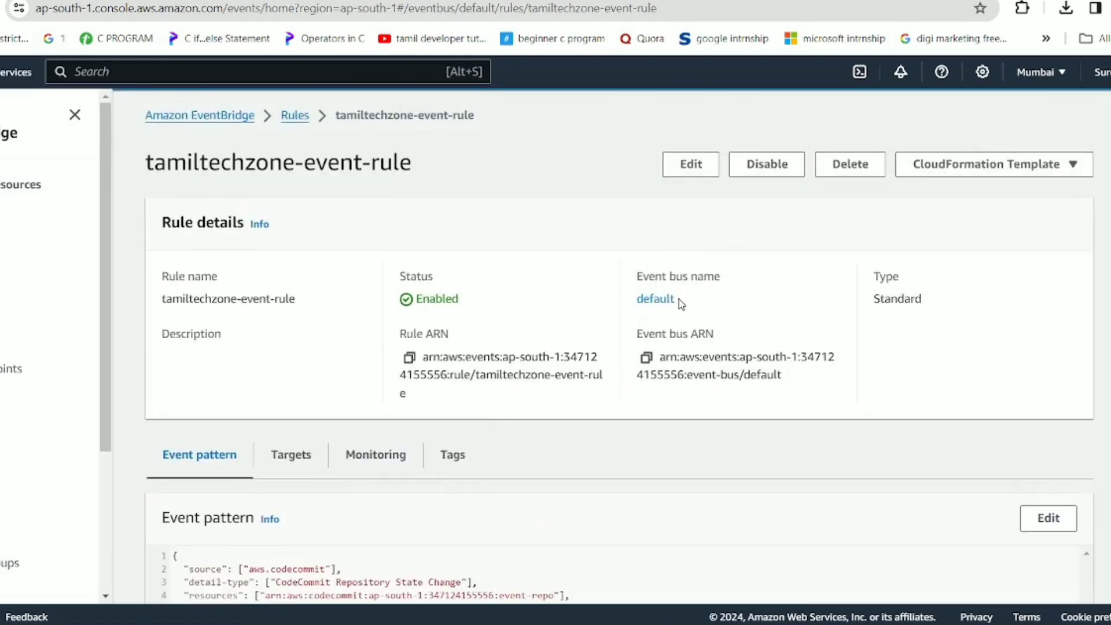
pyautogui.moveTo(681, 302); pyautogui.dragTo(630, 273)
pyautogui.click(725, 297)
pyautogui.scroll(-3, 454, 450)
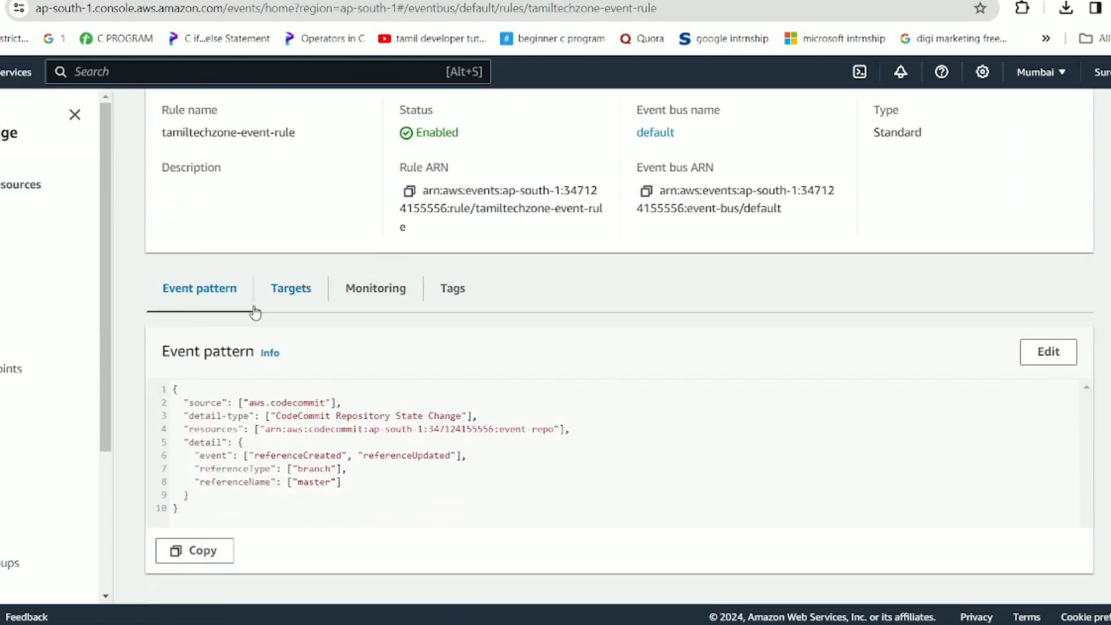
pyautogui.click(298, 298)
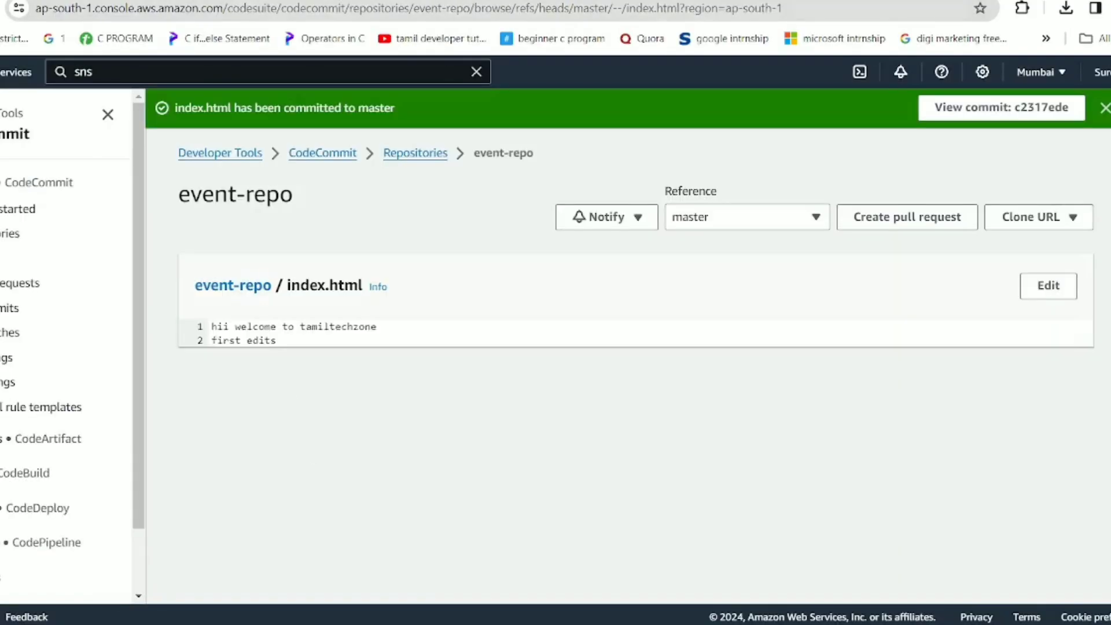
# Edit index.html, appending 'making edits' to line 2.
pyautogui.click(1062, 290)
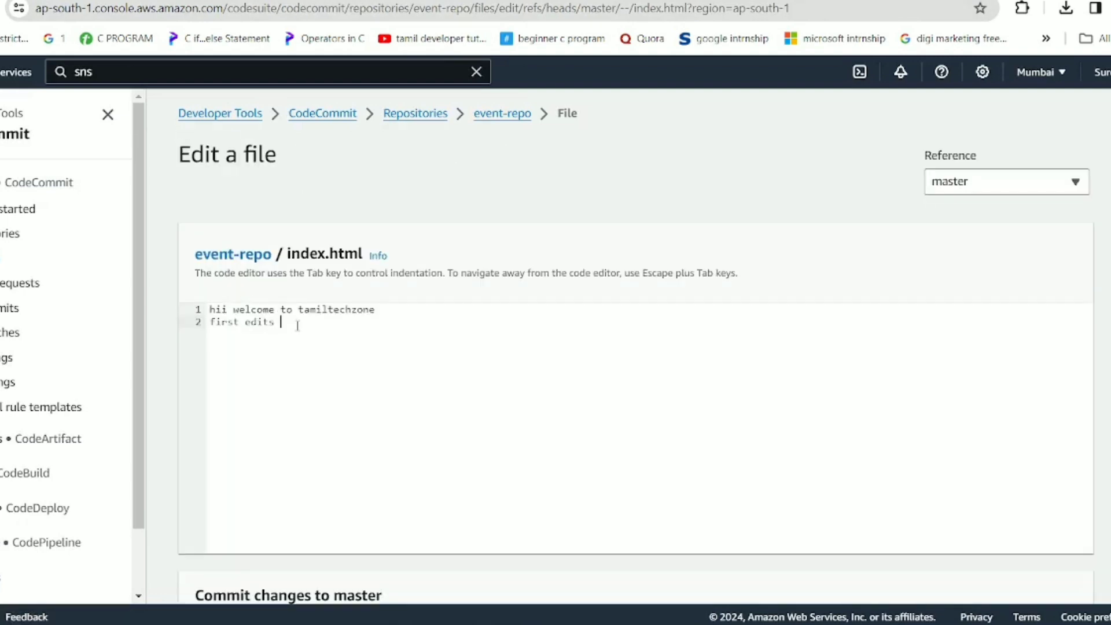
pyautogui.write('making edits')
pyautogui.scroll(-5, 298, 324)
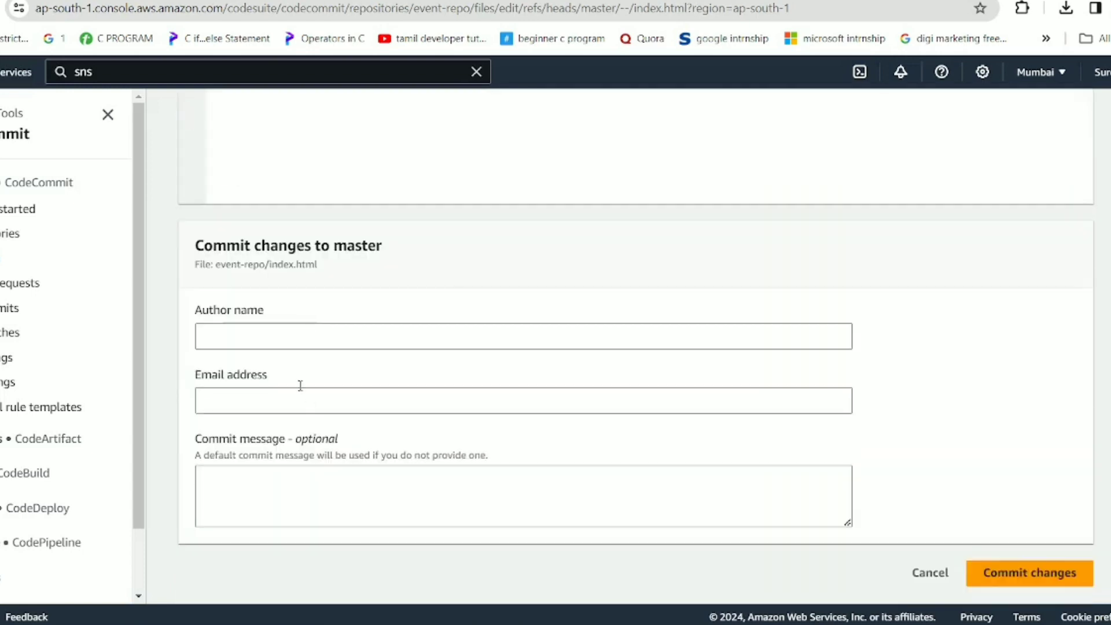
# Enter the author name, e-mail and commit message 'edits', then commit to master.
pyautogui.click(291, 345)
pyautogui.write('navya')
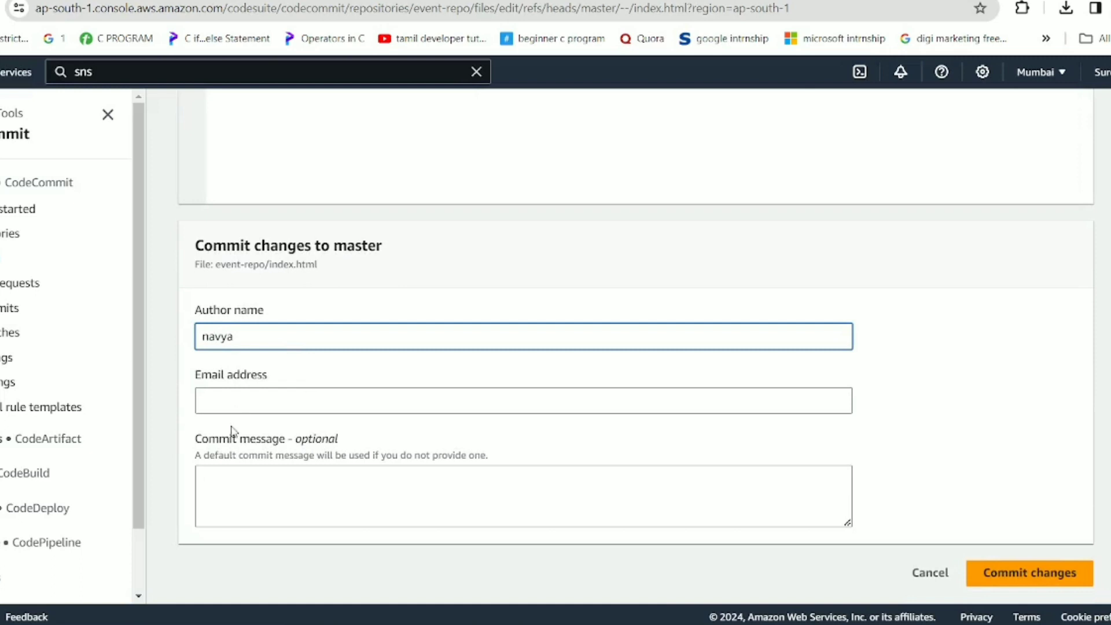
pyautogui.click(256, 410)
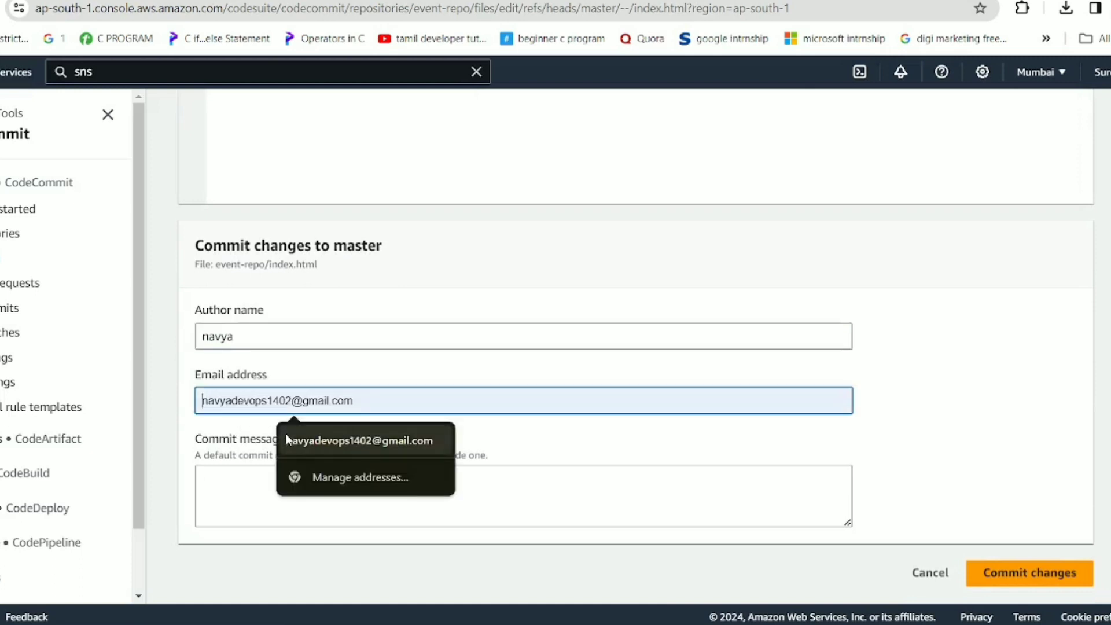
pyautogui.click(292, 441)
pyautogui.click(283, 492)
pyautogui.write('edits')
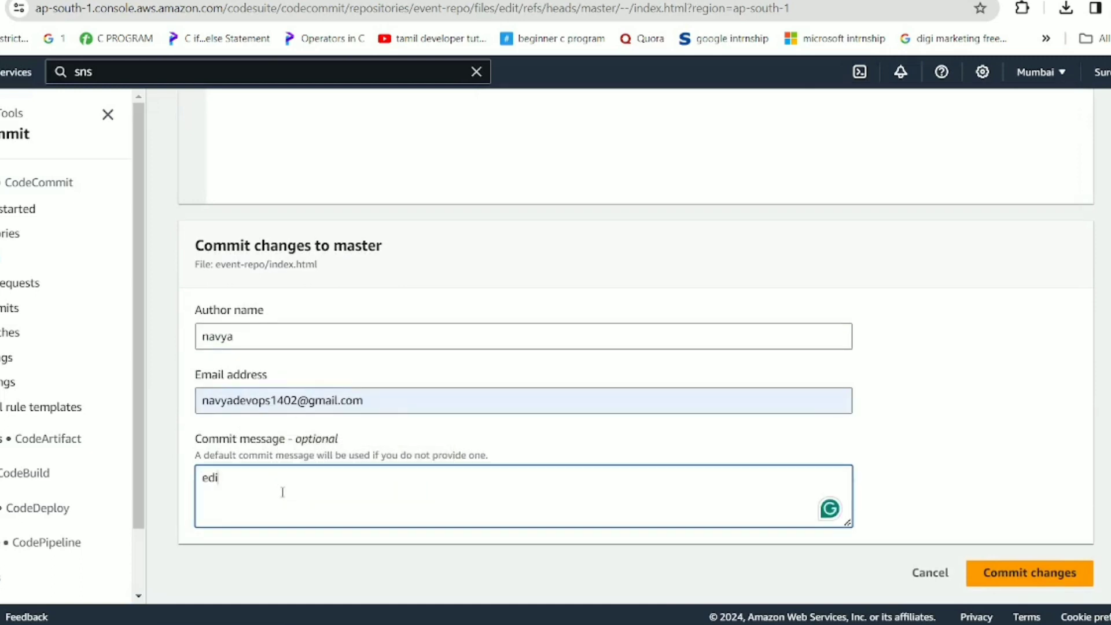
pyautogui.click(1053, 585)
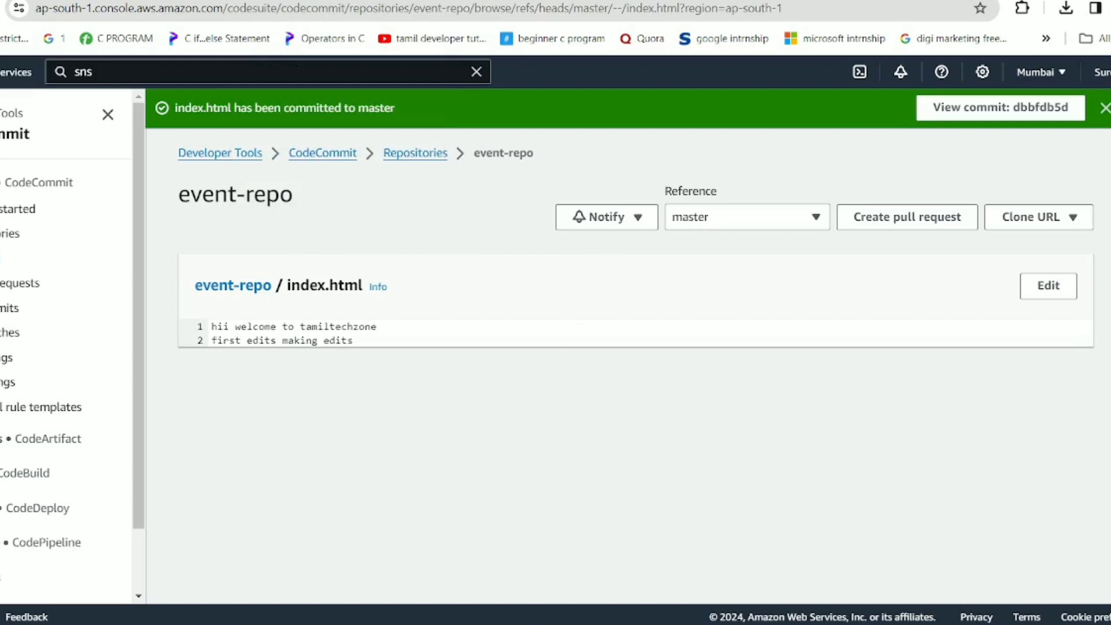
# Return to the tamiltechzone-event-rule tab, with a brief look at the Whiteboard architecture diagram.
pyautogui.click(432, 1)
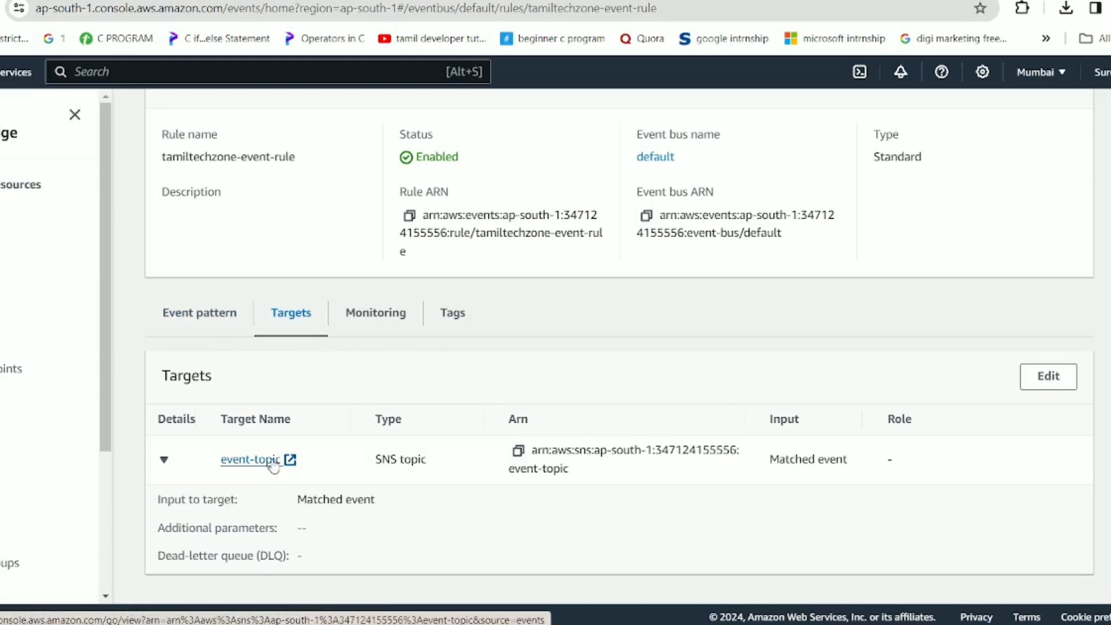
pyautogui.click(671, 624)
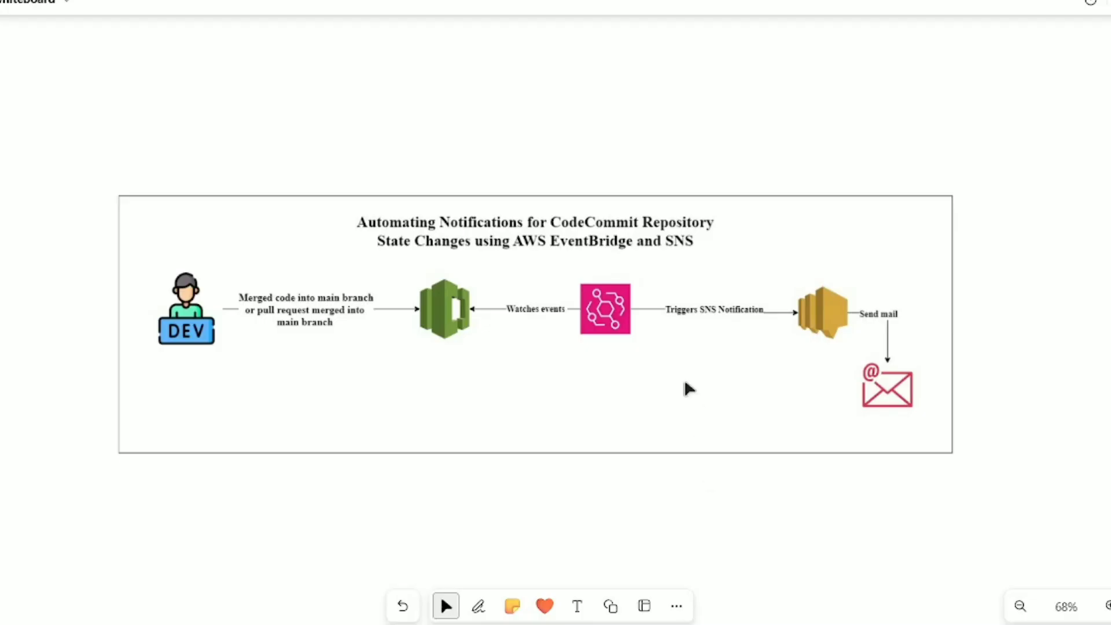
pyautogui.click(1041, 1)
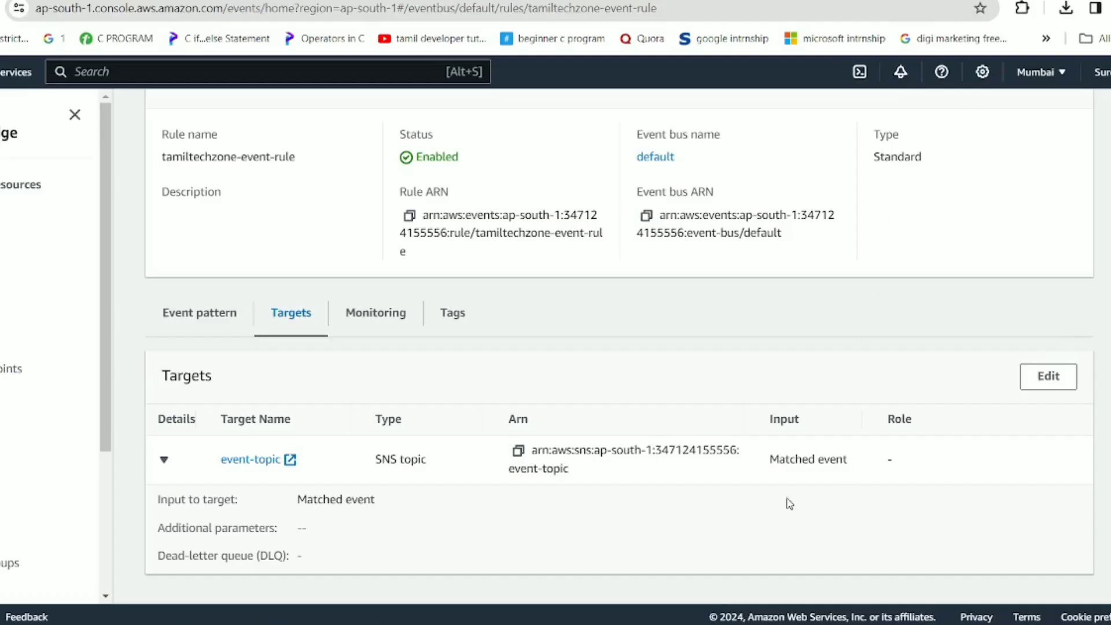
pyautogui.moveTo(814, 624)
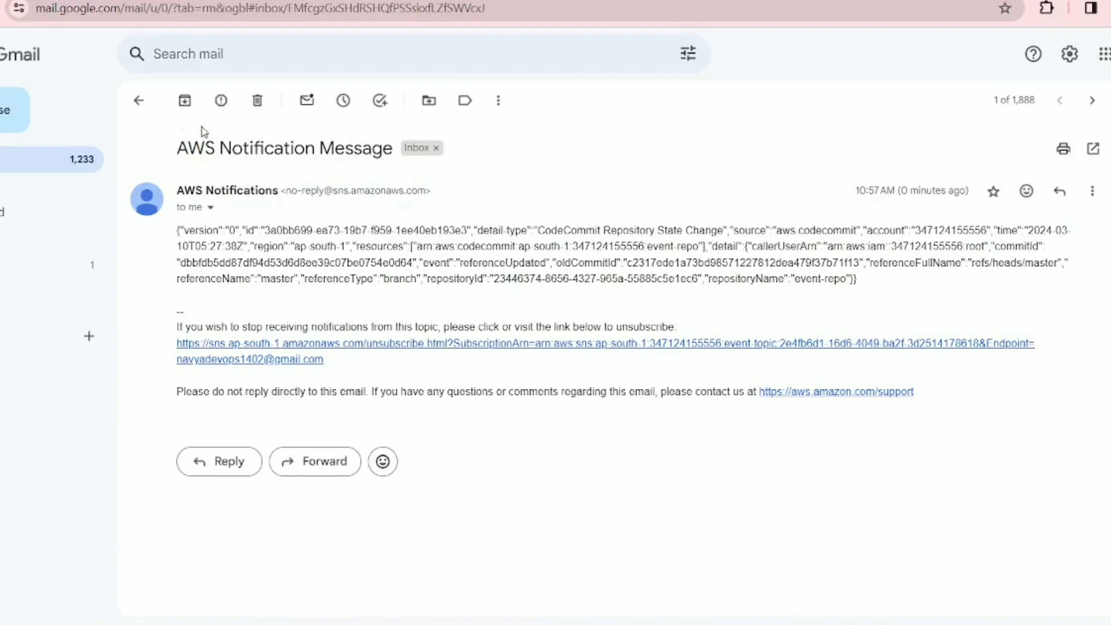
# Highlight the SNS notification email's JSON payload reporting event-repo's master-branch change.
pyautogui.moveTo(168, 139); pyautogui.dragTo(805, 438)
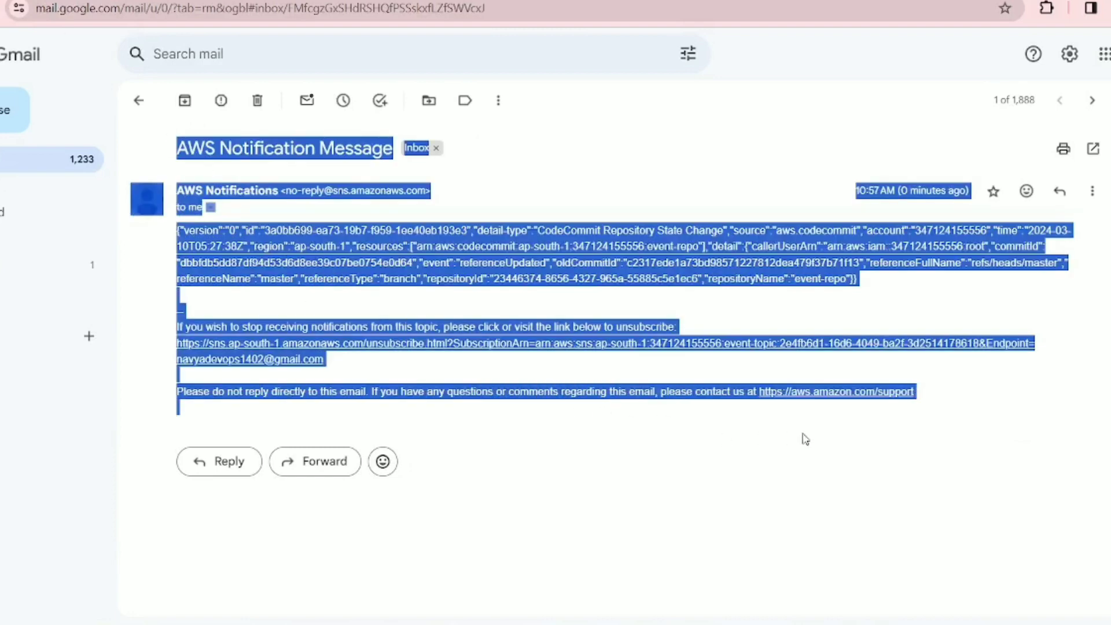
pyautogui.click(783, 461)
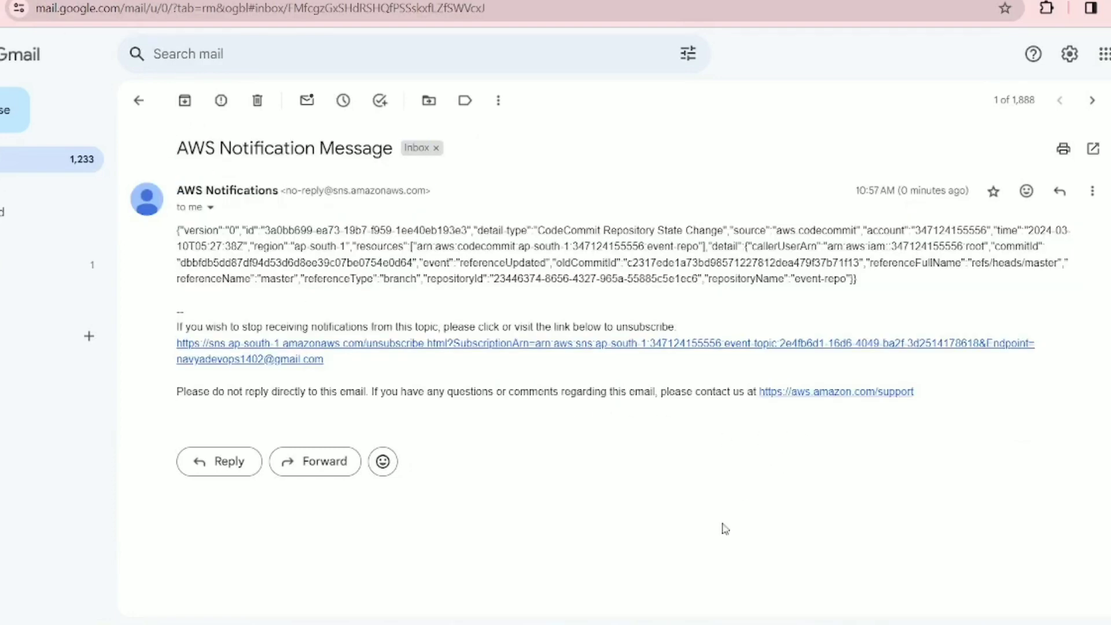